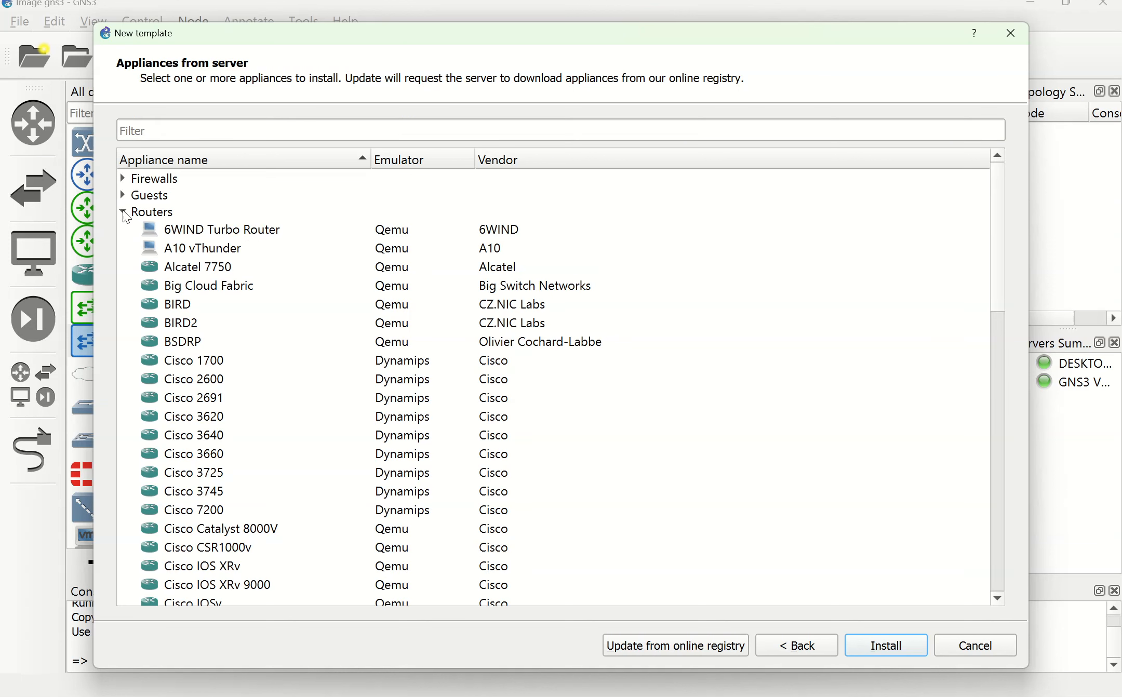
Step: Select the Cisco 3640 router appliance and start installing it
scroll(213, 387, "down", 1)
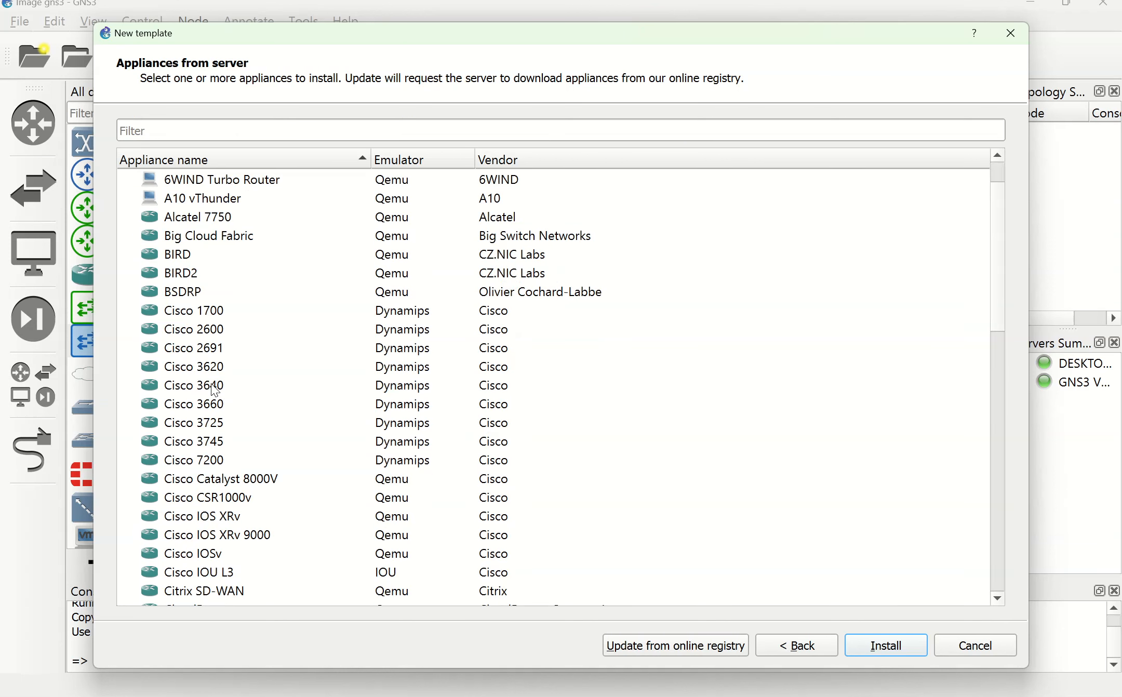
left_click(204, 387)
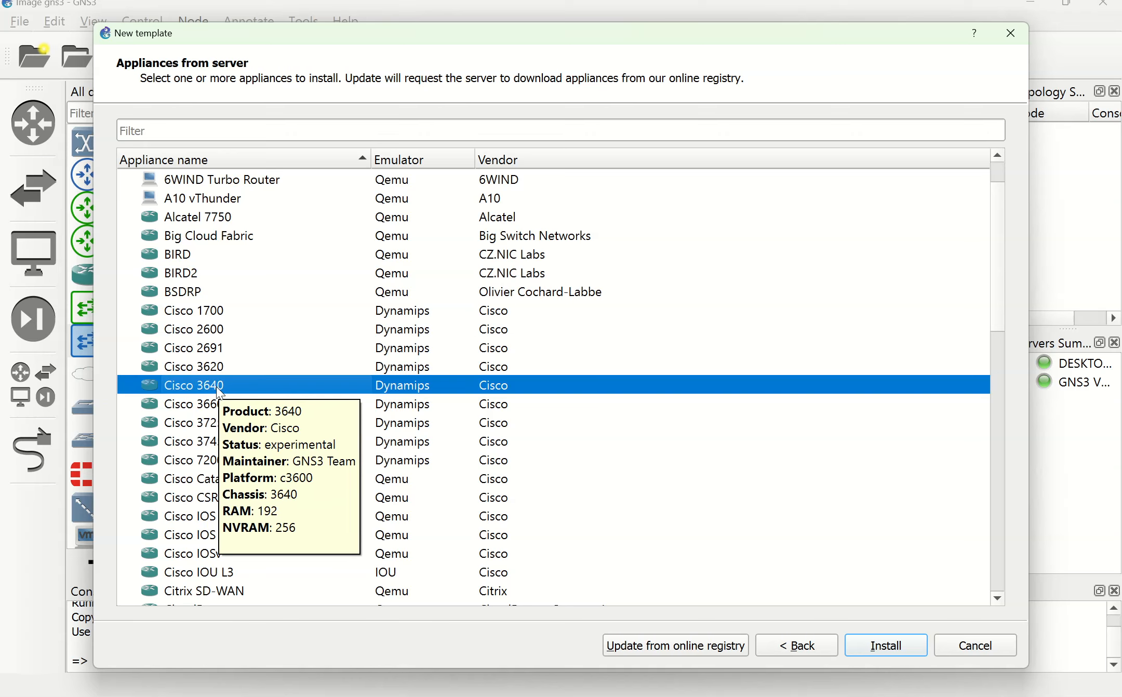
left_click(891, 646)
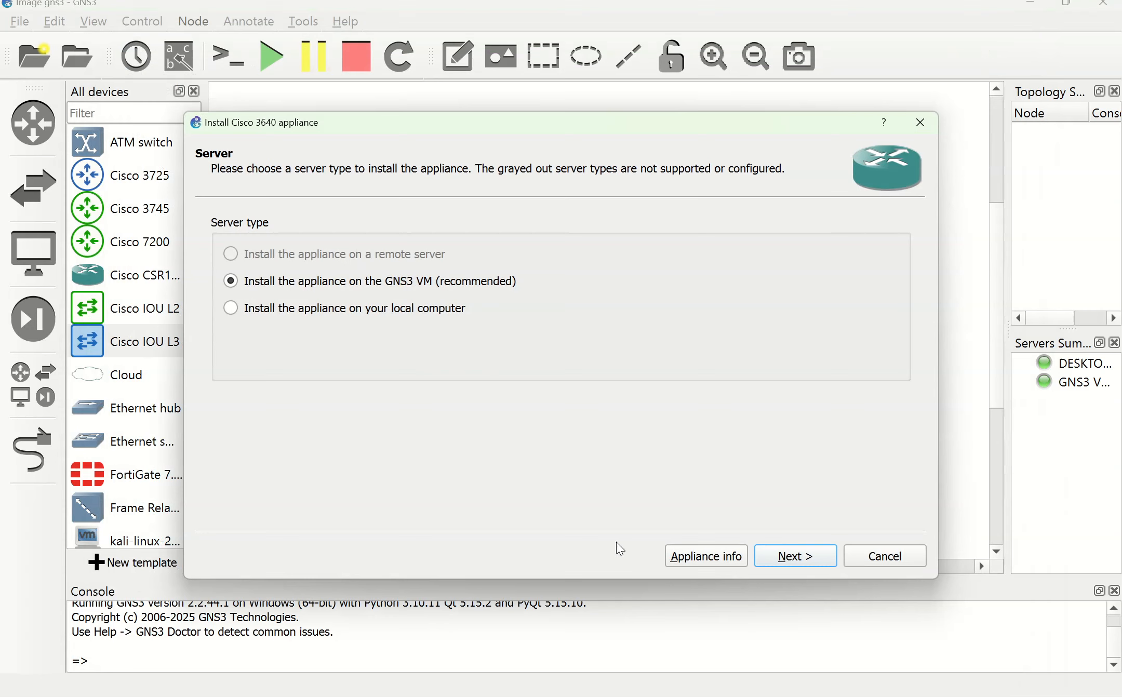
Step: Keep the GNS3 VM server and allow custom files for version 124-25d
left_click(786, 560)
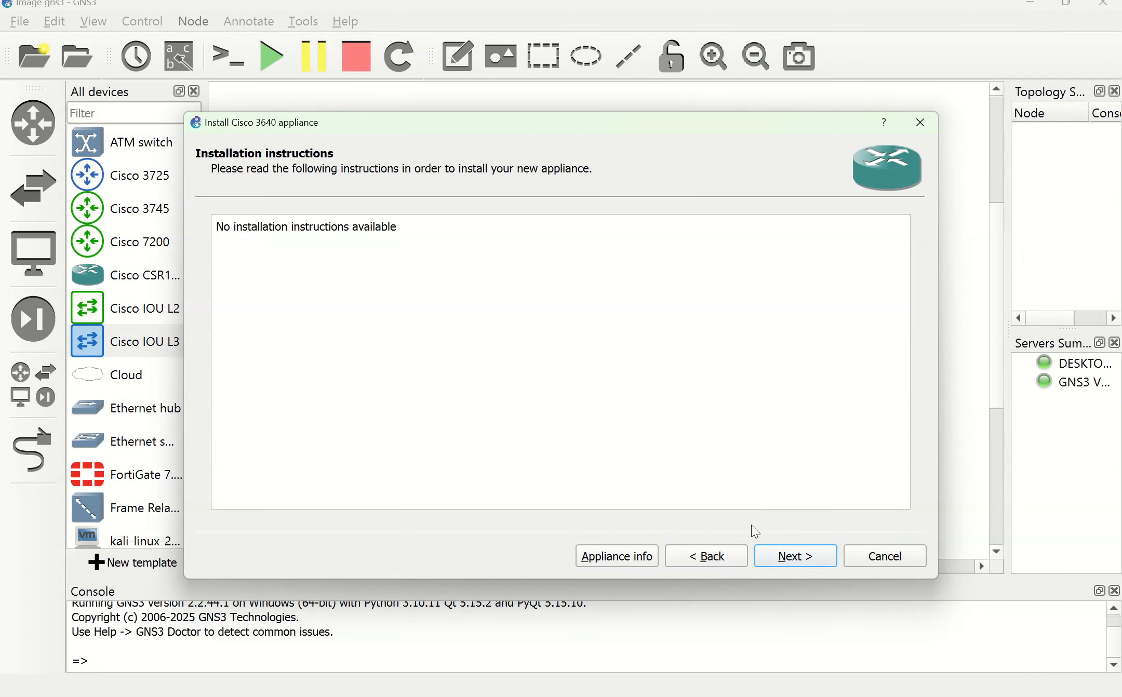
left_click(787, 558)
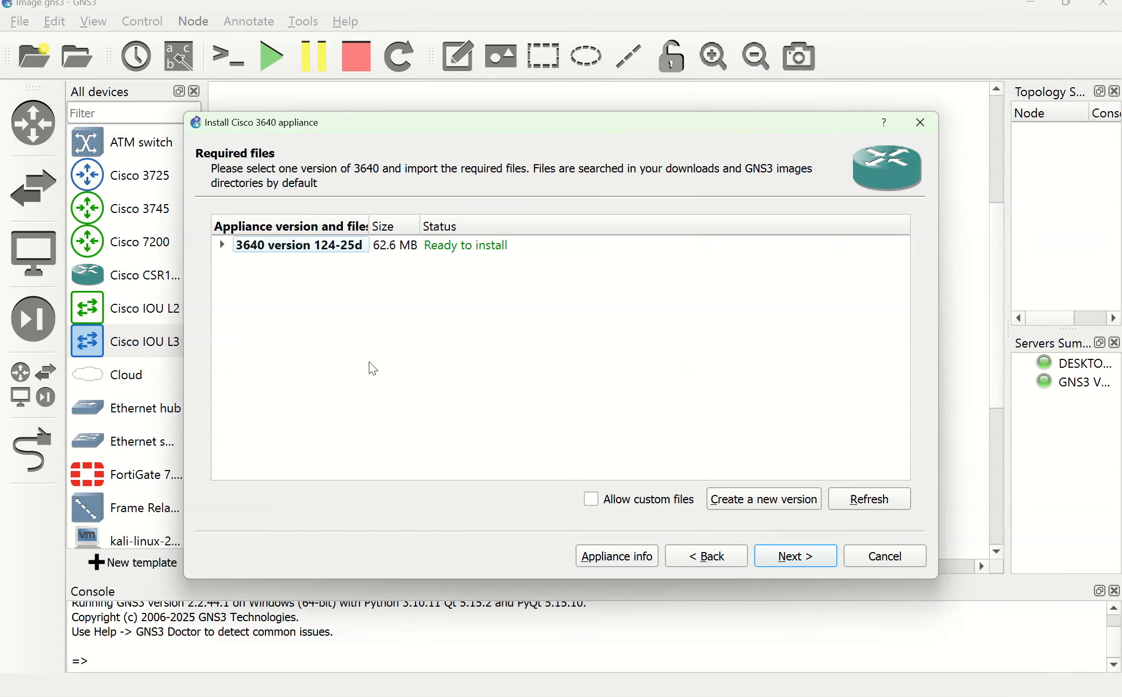
left_click(590, 498)
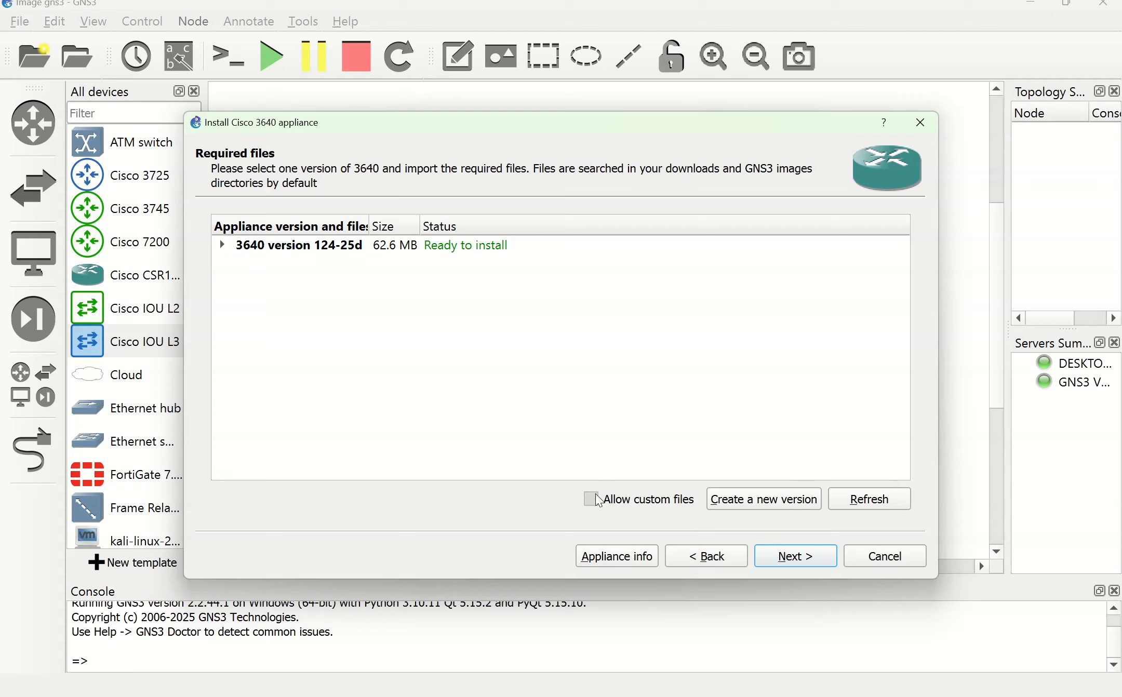
left_click(675, 388)
left_click(223, 246)
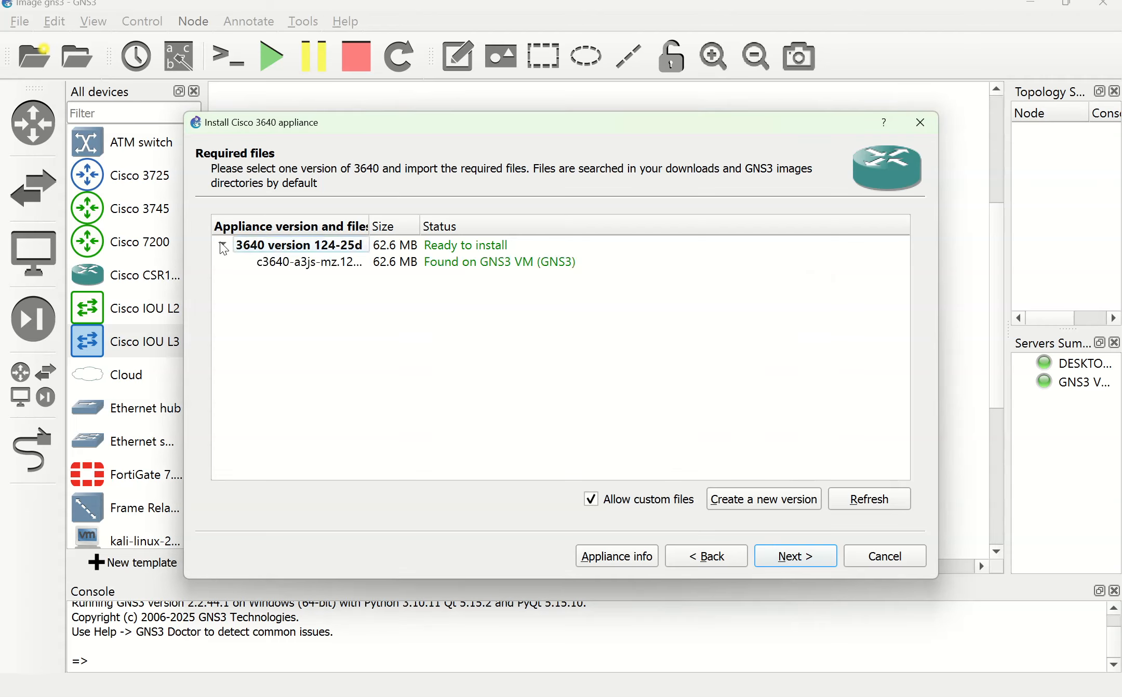
left_click(315, 266)
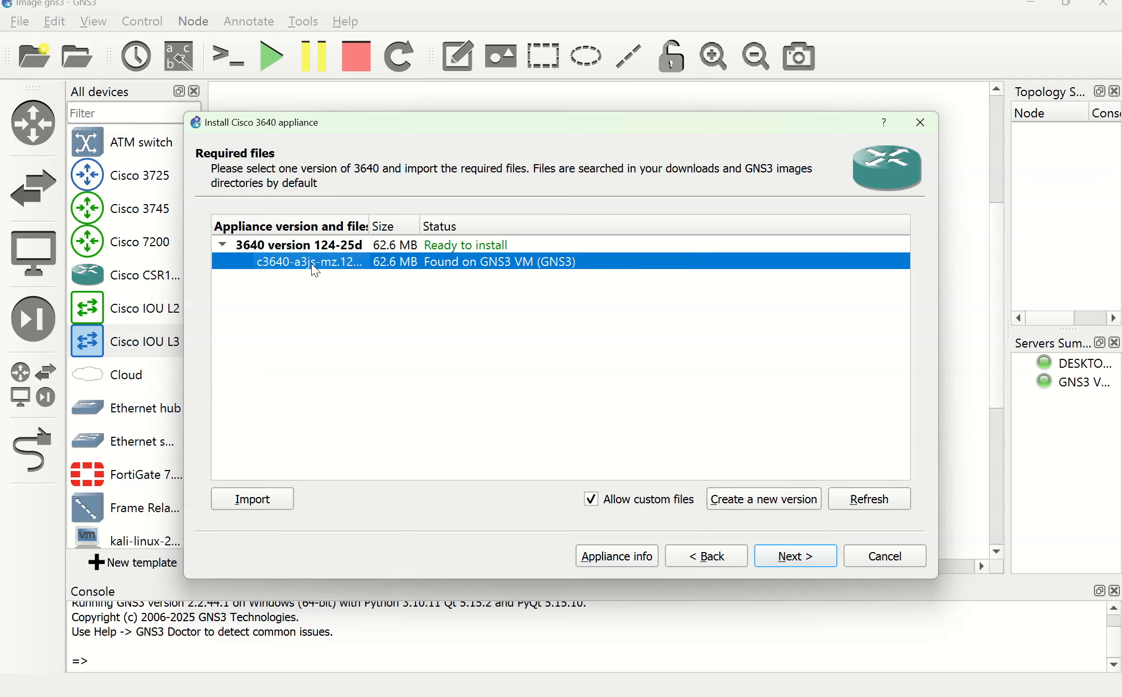
Step: Import c3640-a3js-mz.124-25d.image from Documents > Cisco 3640 and select it
left_click(248, 504)
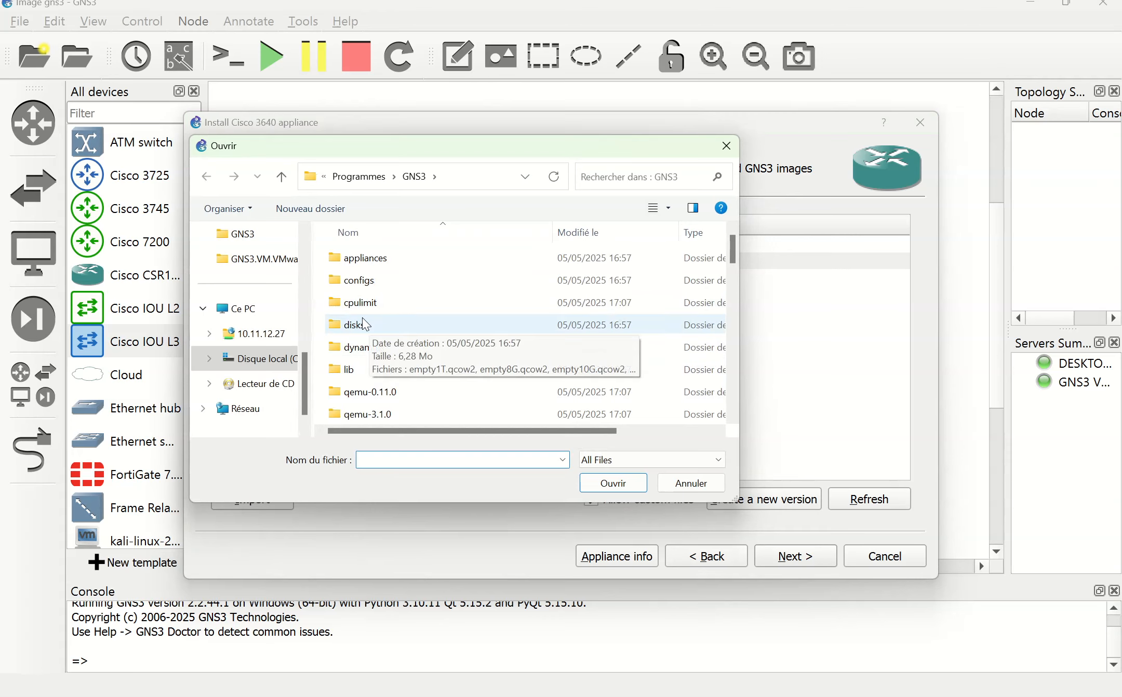
scroll(285, 291, "up", 5)
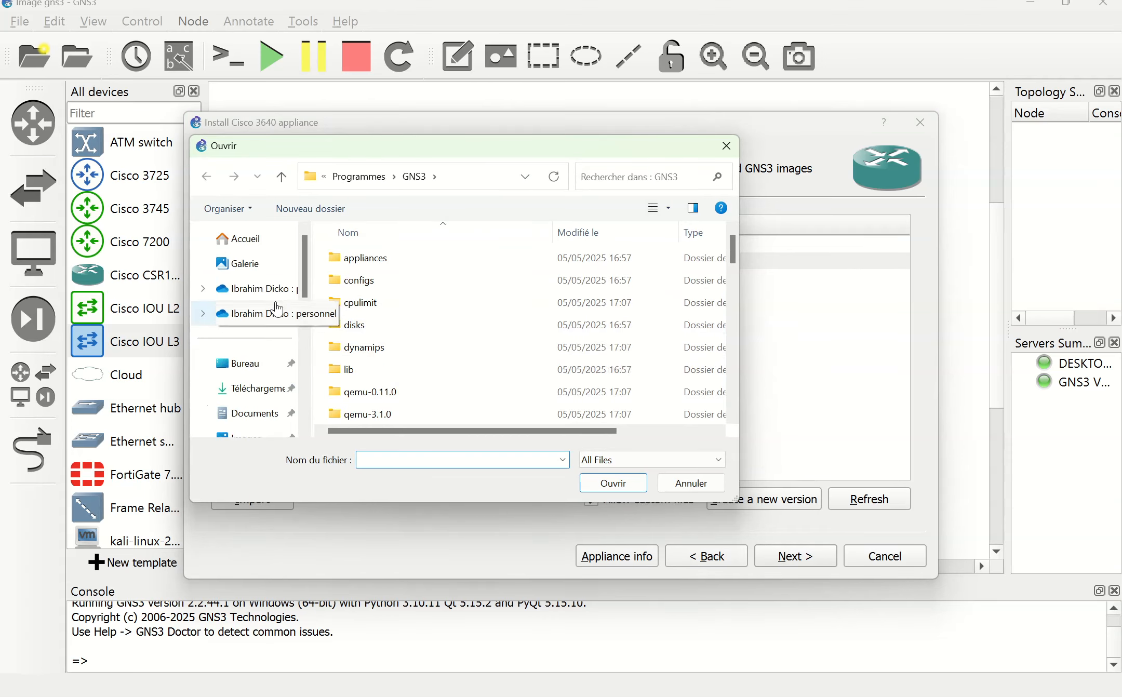
left_click(259, 409)
double_click(373, 264)
left_click(376, 264)
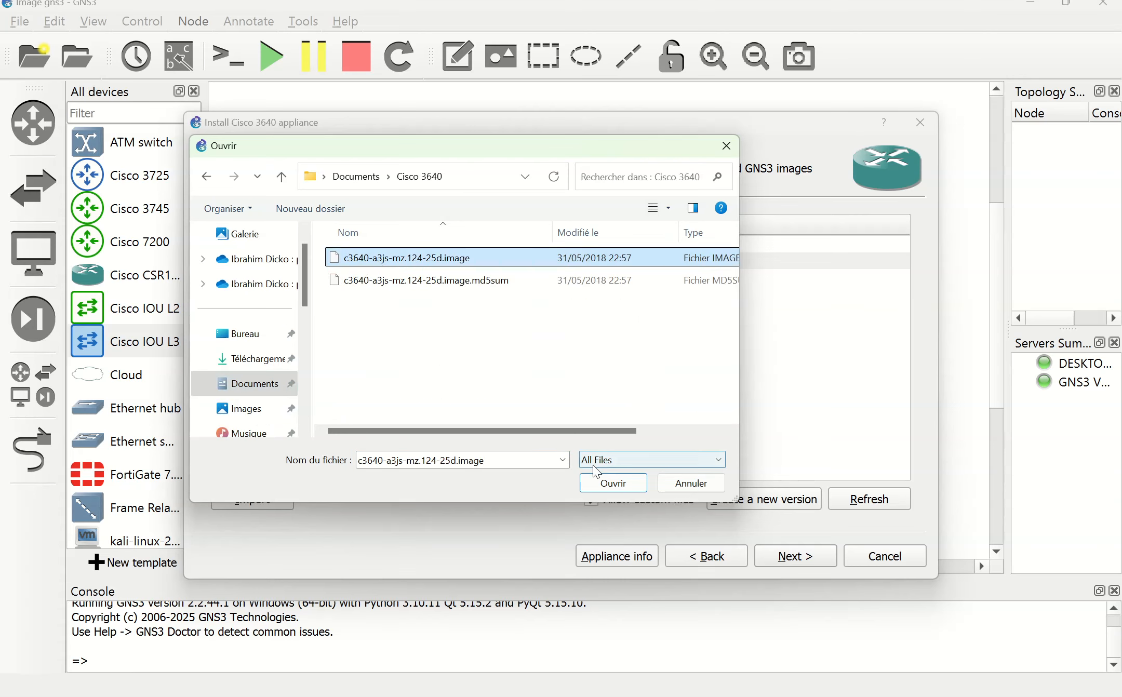
left_click(596, 482)
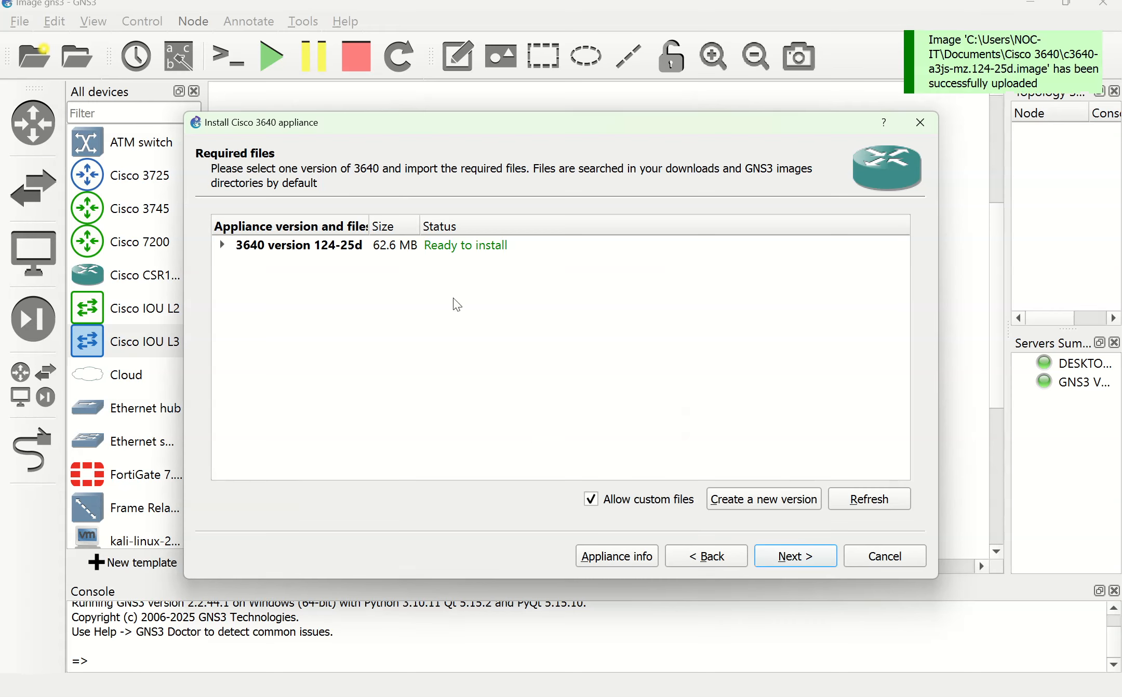
left_click(223, 245)
left_click(360, 264)
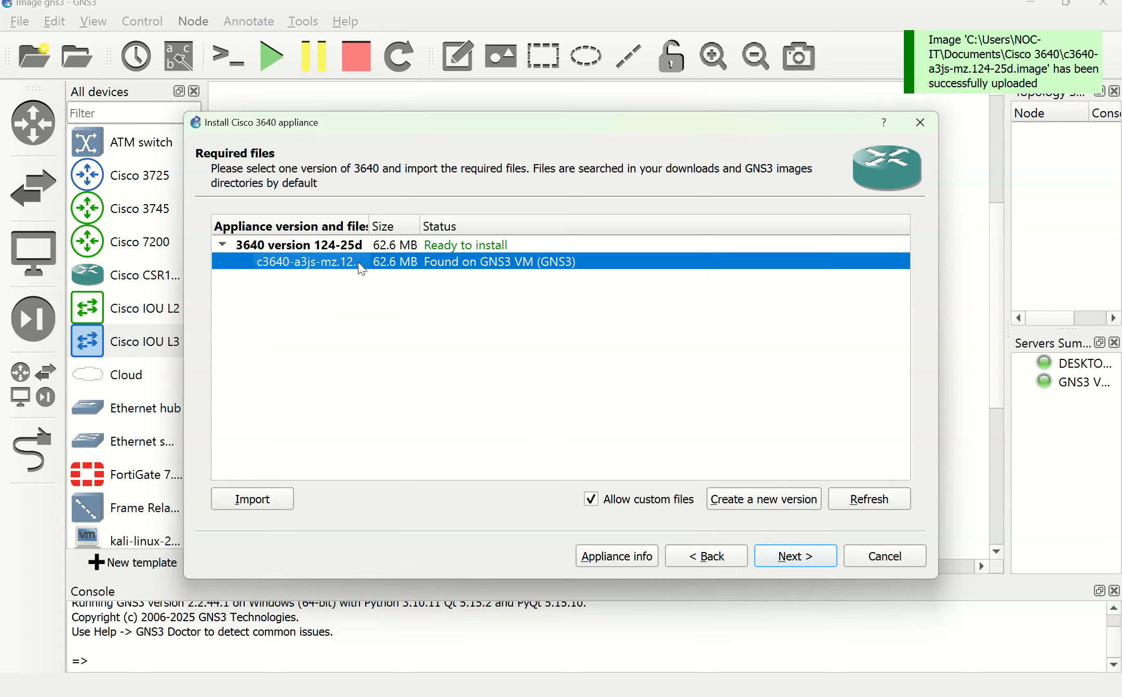
Step: Install Cisco 3640 version 124-25d and finish the wizard
left_click(783, 558)
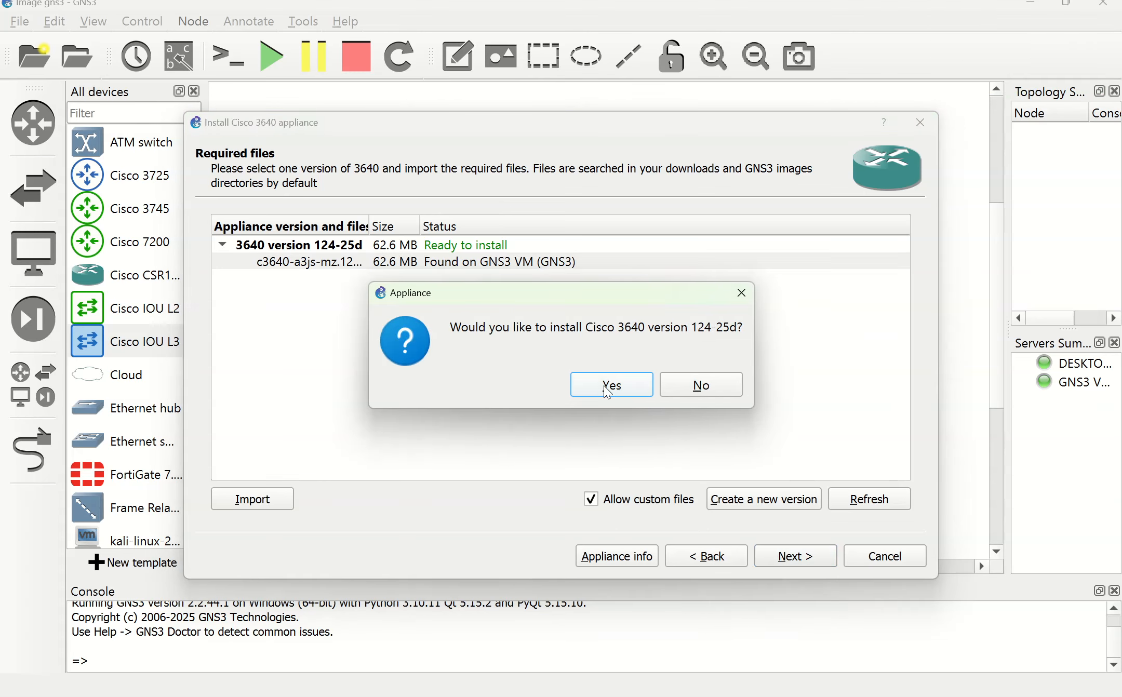
left_click(609, 390)
left_click(785, 557)
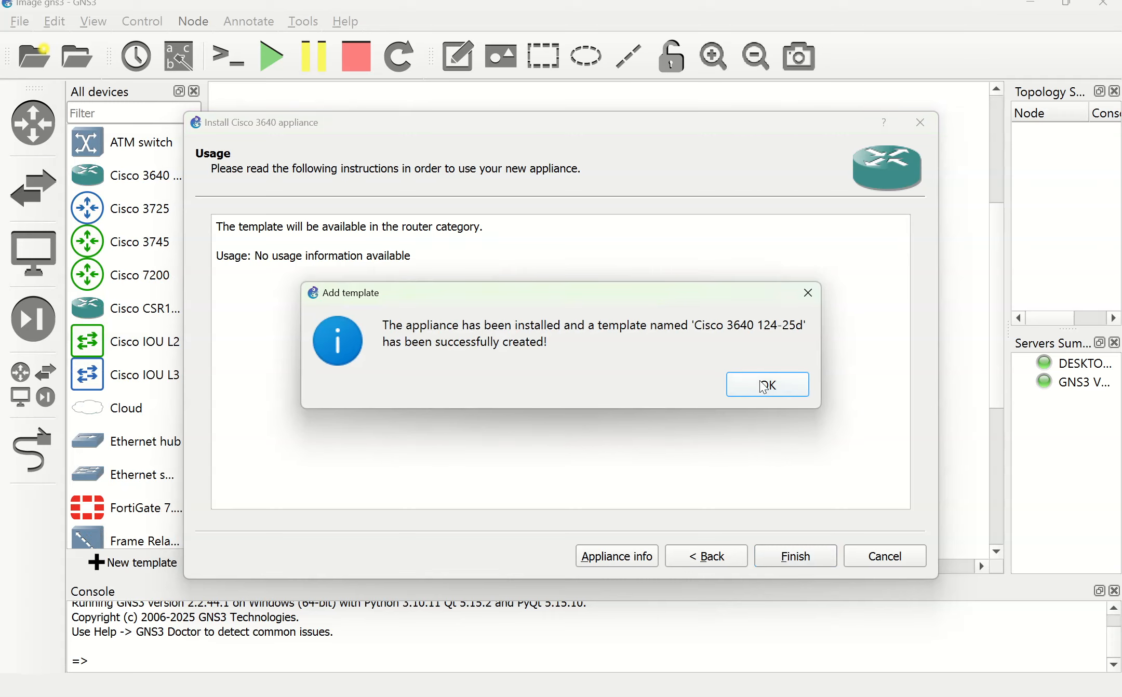
left_click(763, 386)
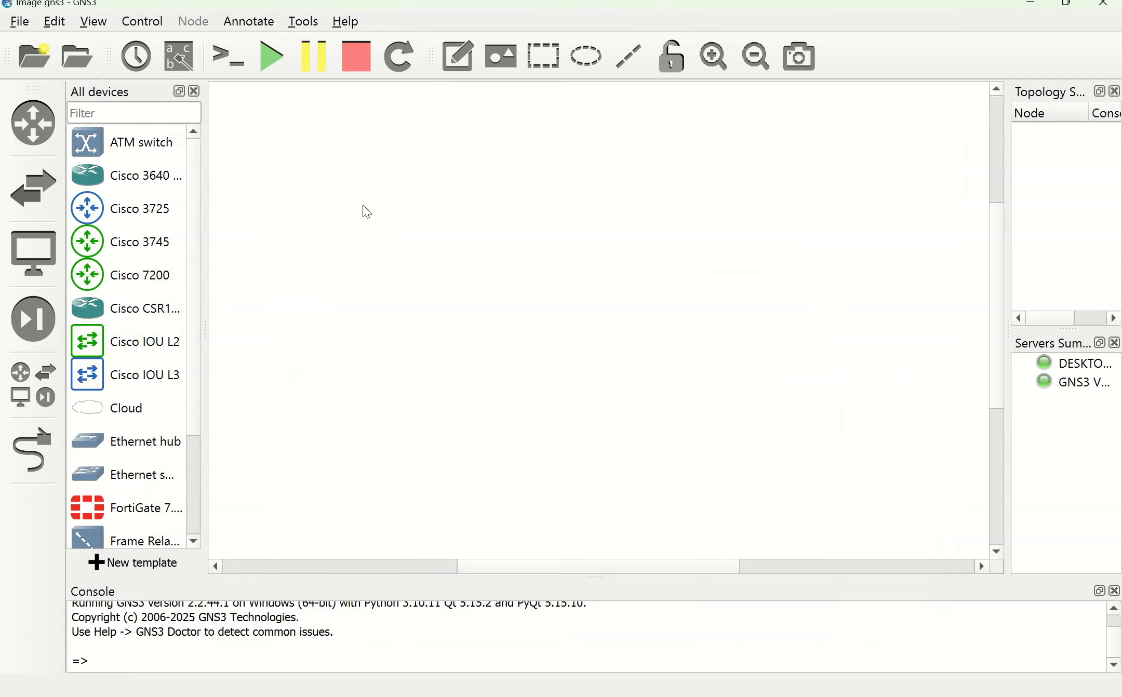
Step: Place a Cisco 3640 router R1 on the canvas, start it and open its console
left_click(122, 185)
left_click_drag(582, 262, 499, 202)
right_click(497, 200)
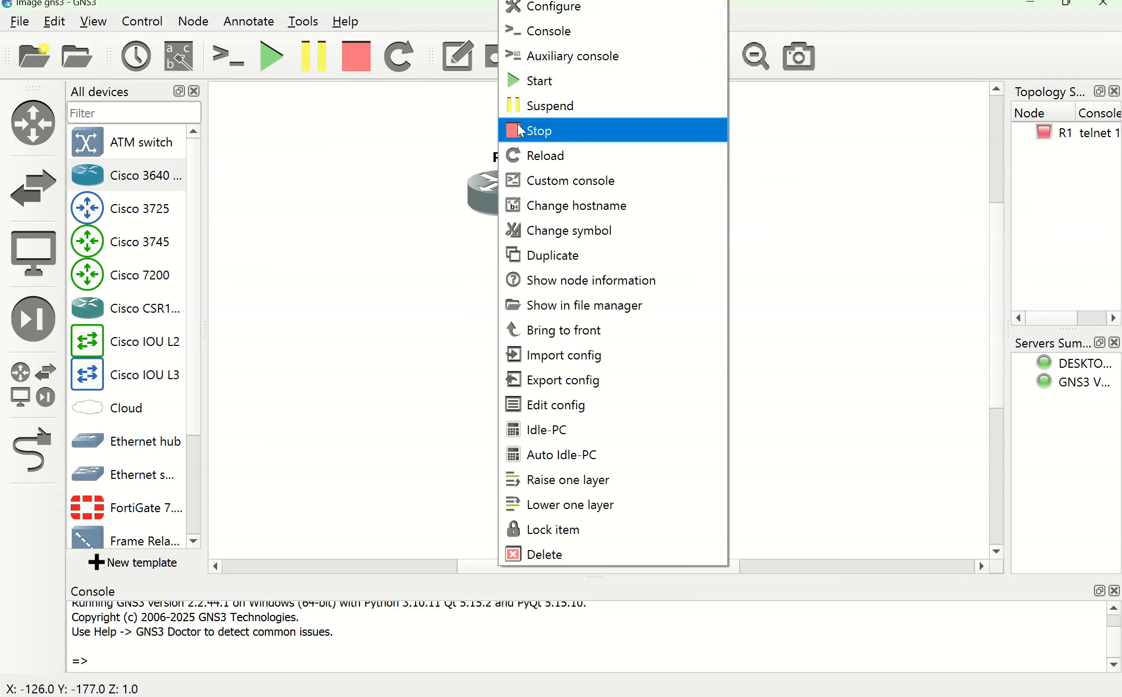
left_click(525, 81)
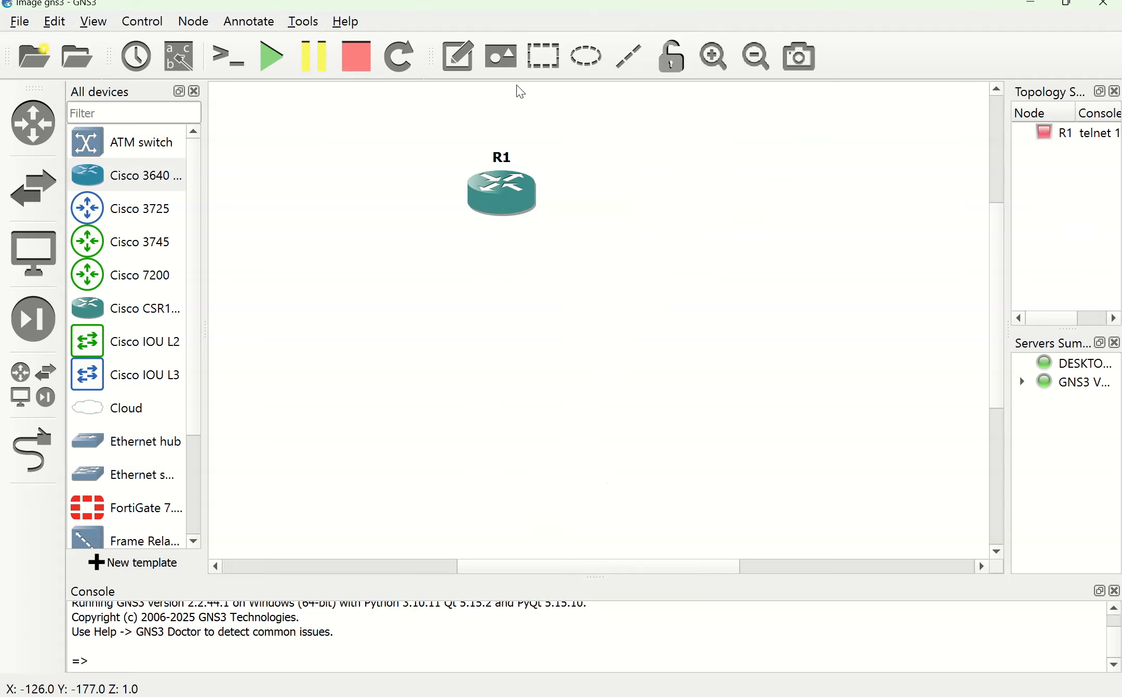
right_click(498, 195)
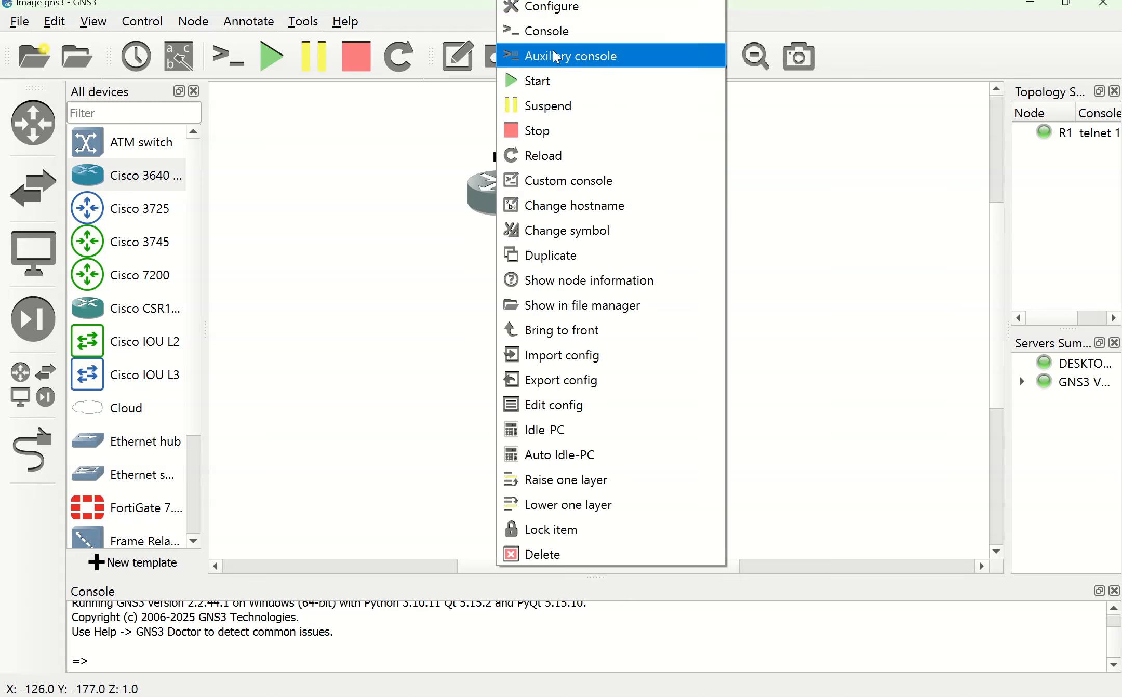
left_click(542, 33)
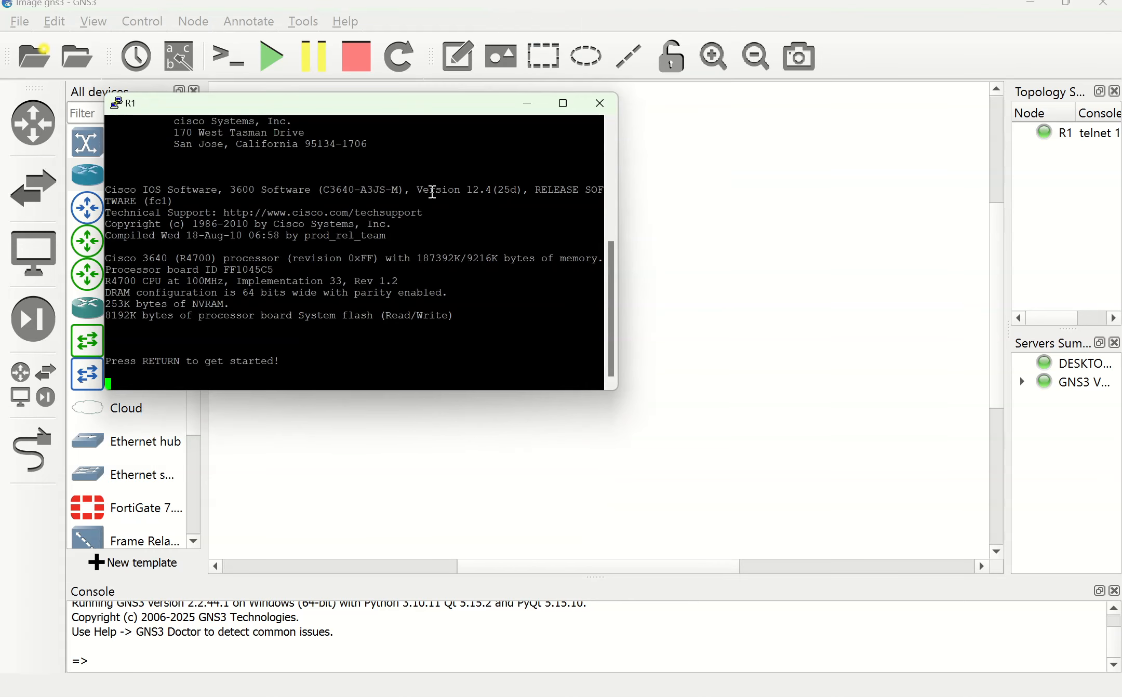
left_click_drag(359, 107, 513, 174)
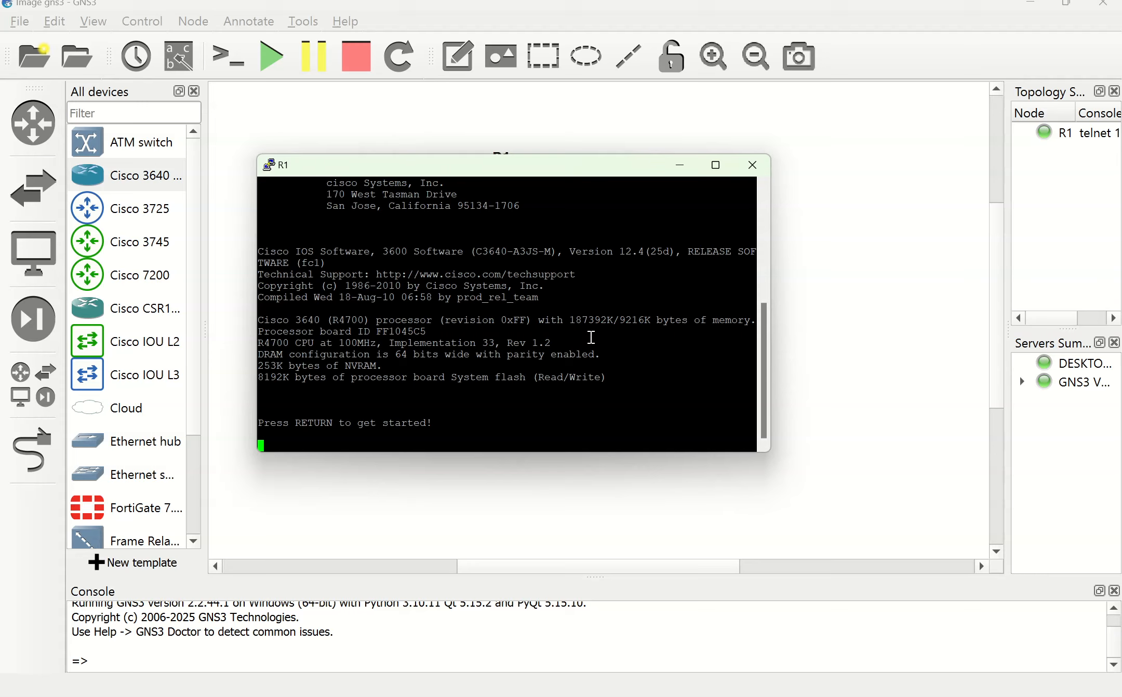
Step: Set R1's hostname to ROUTER in global configuration mode, then minimize the console
key("Return")
key("Return")
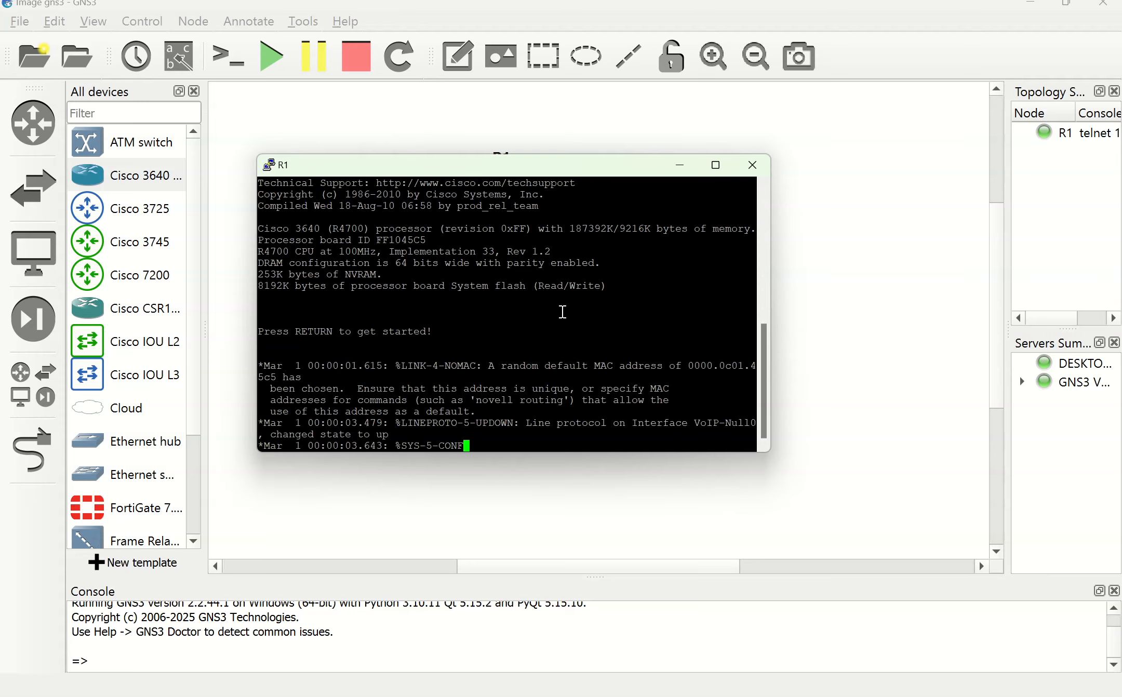
key("Return")
key("Return")
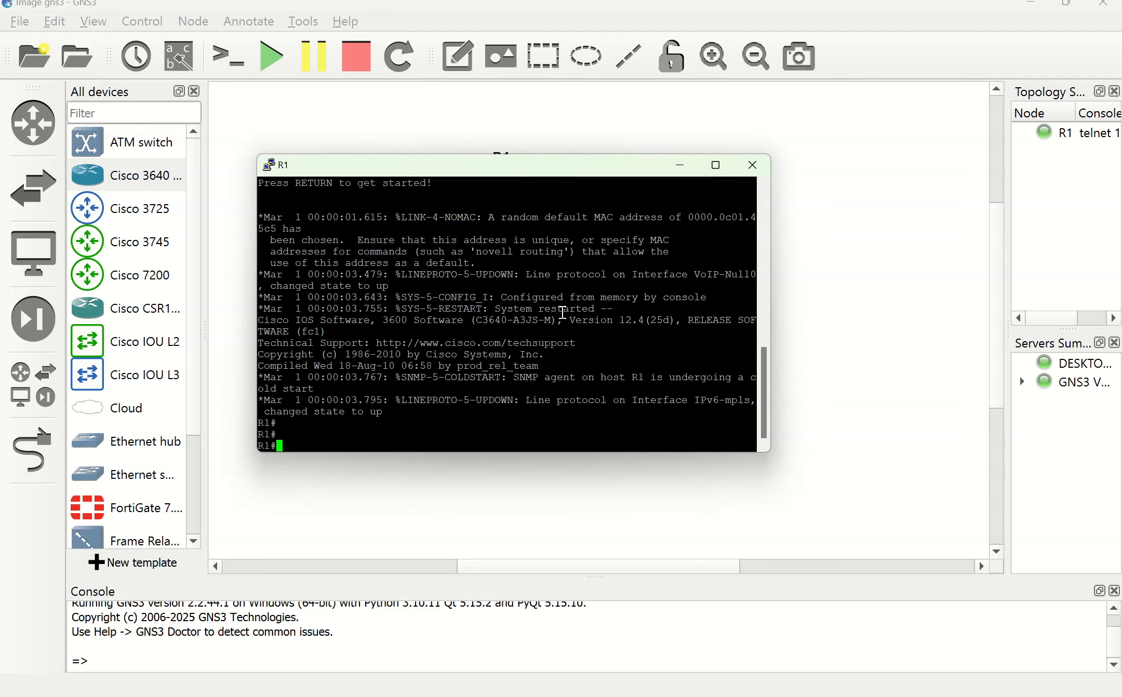
type("conf t")
key("Return")
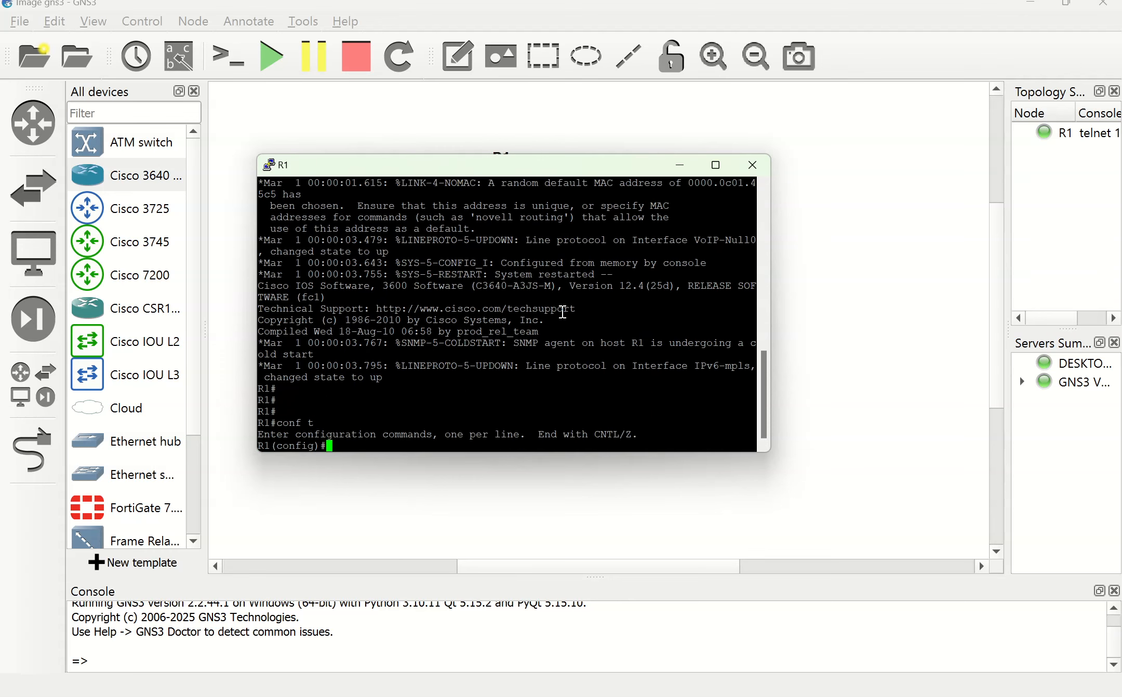
type("ho")
key("Tab")
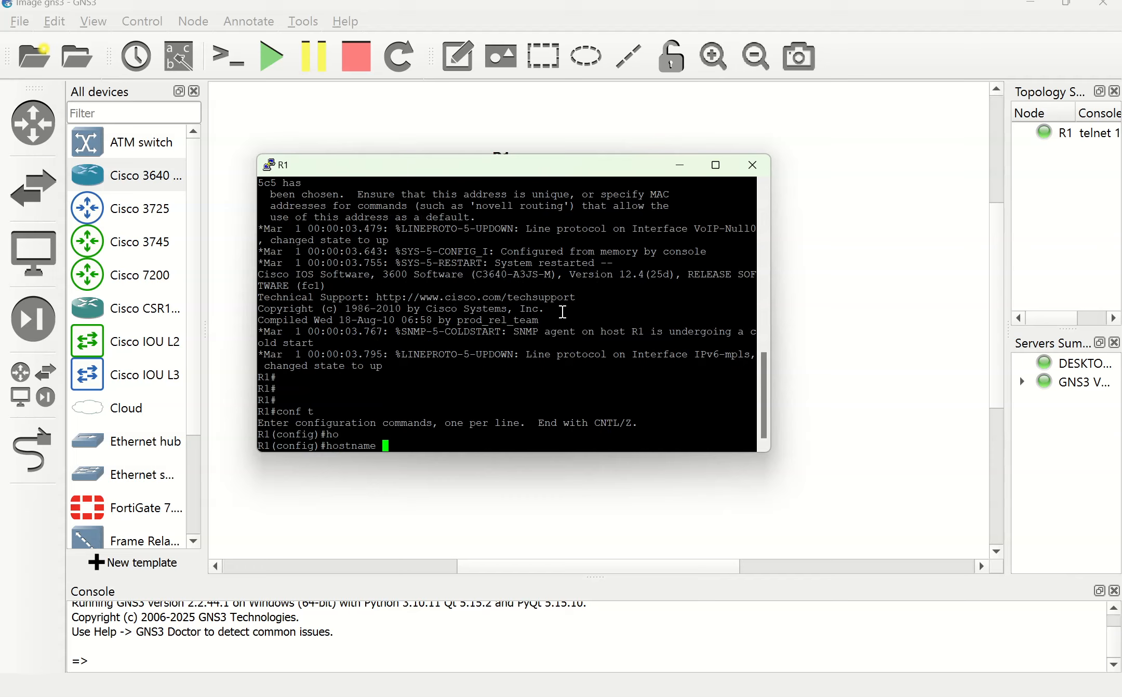
type("ROUTER")
key("Return")
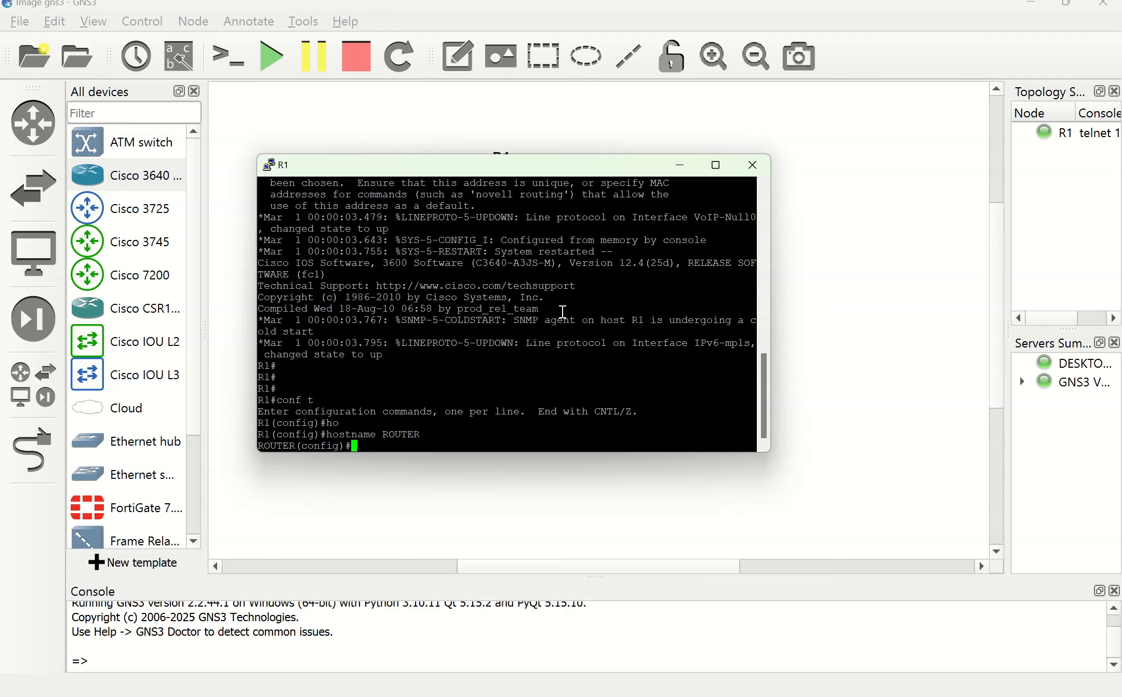
left_click(678, 166)
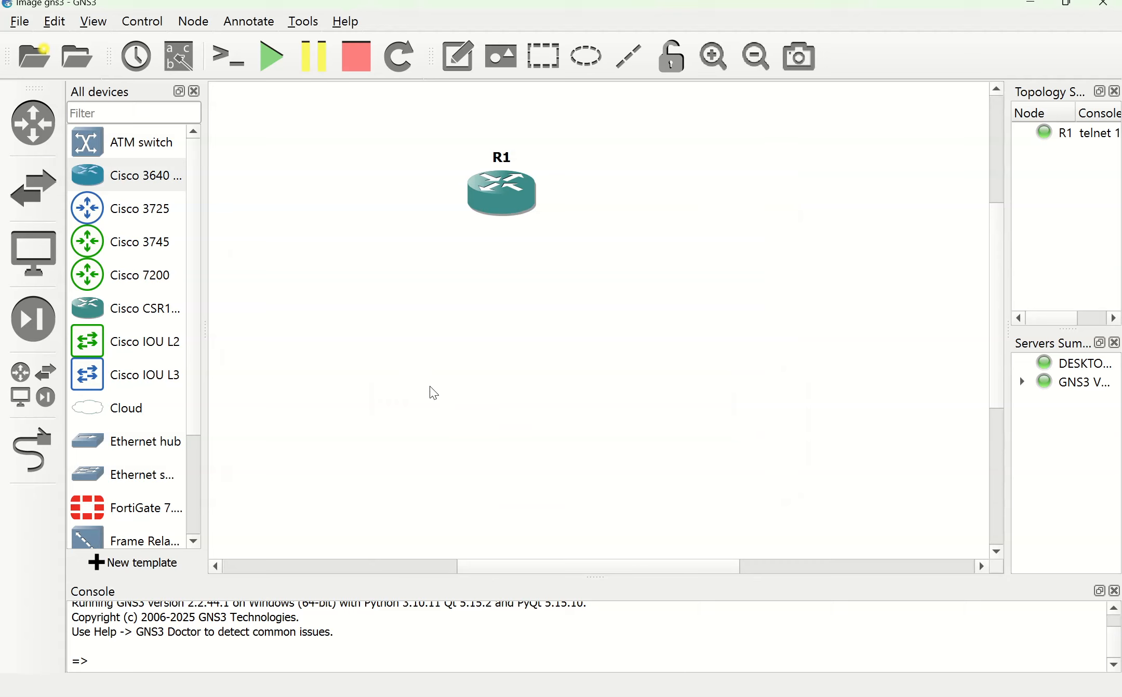
Step: Choose the Cisco IOU L2 switch appliance and install it on the GNS3 VM server
left_click(127, 563)
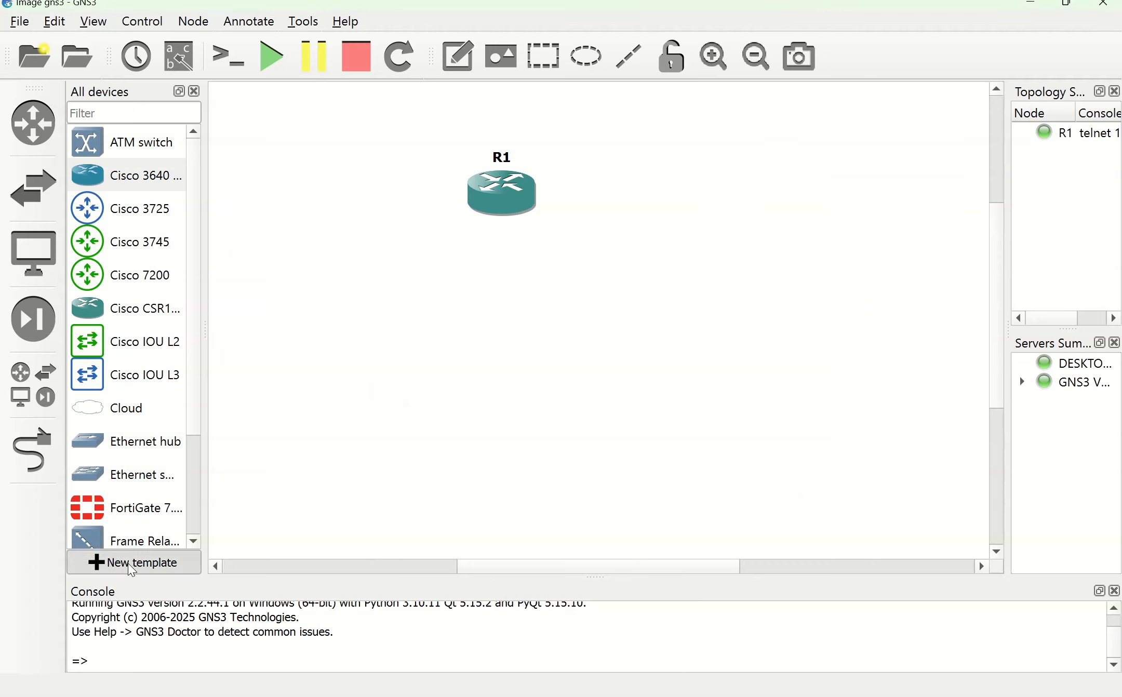
left_click(885, 646)
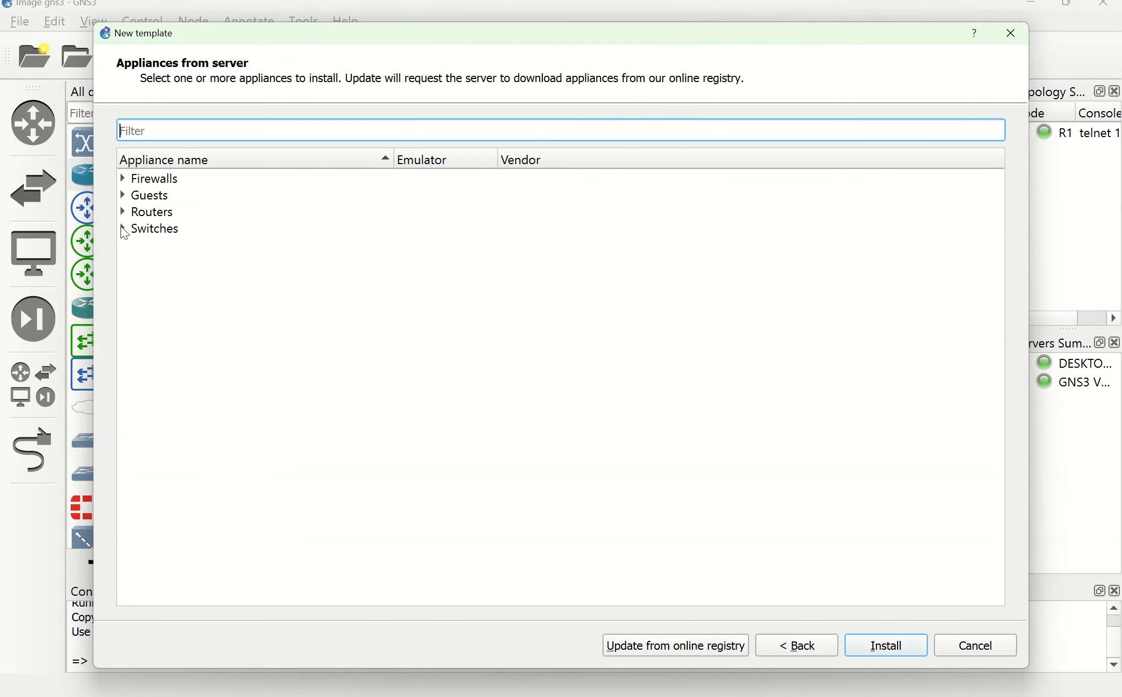
left_click(123, 229)
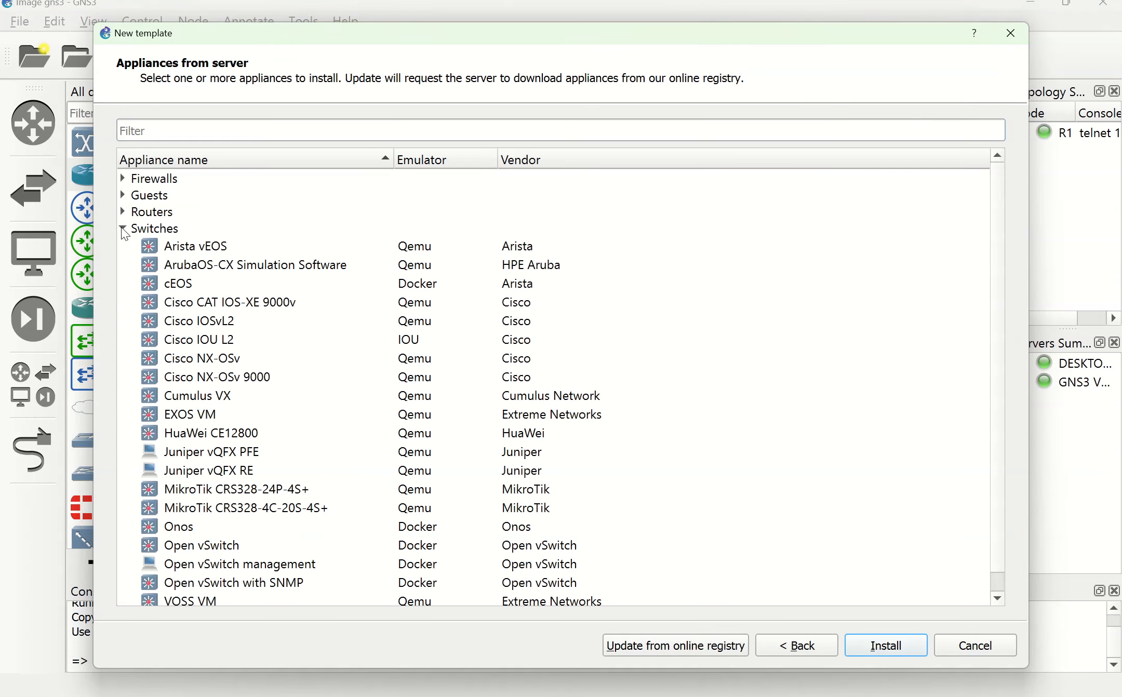
left_click(215, 345)
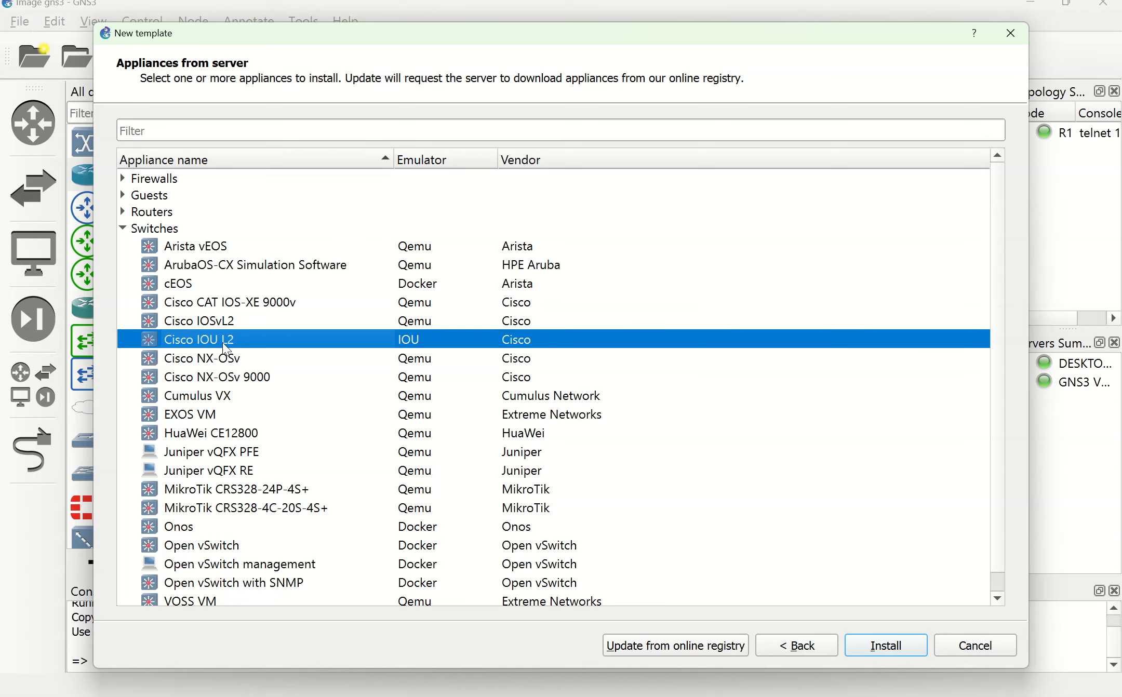
left_click(872, 644)
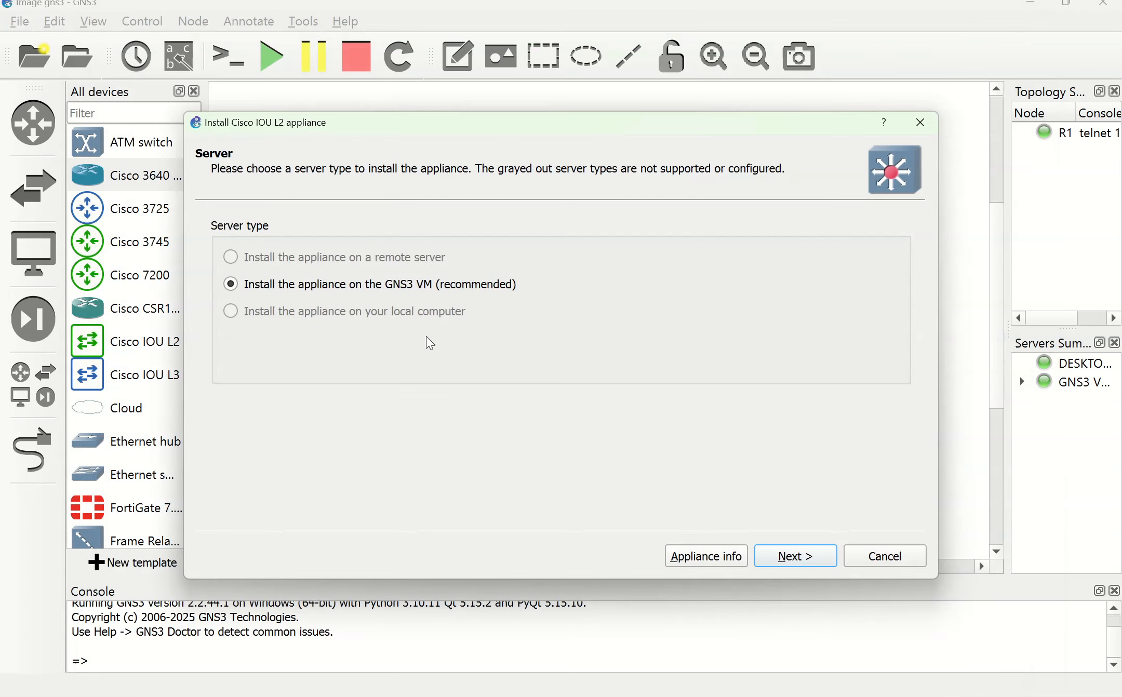
left_click(774, 559)
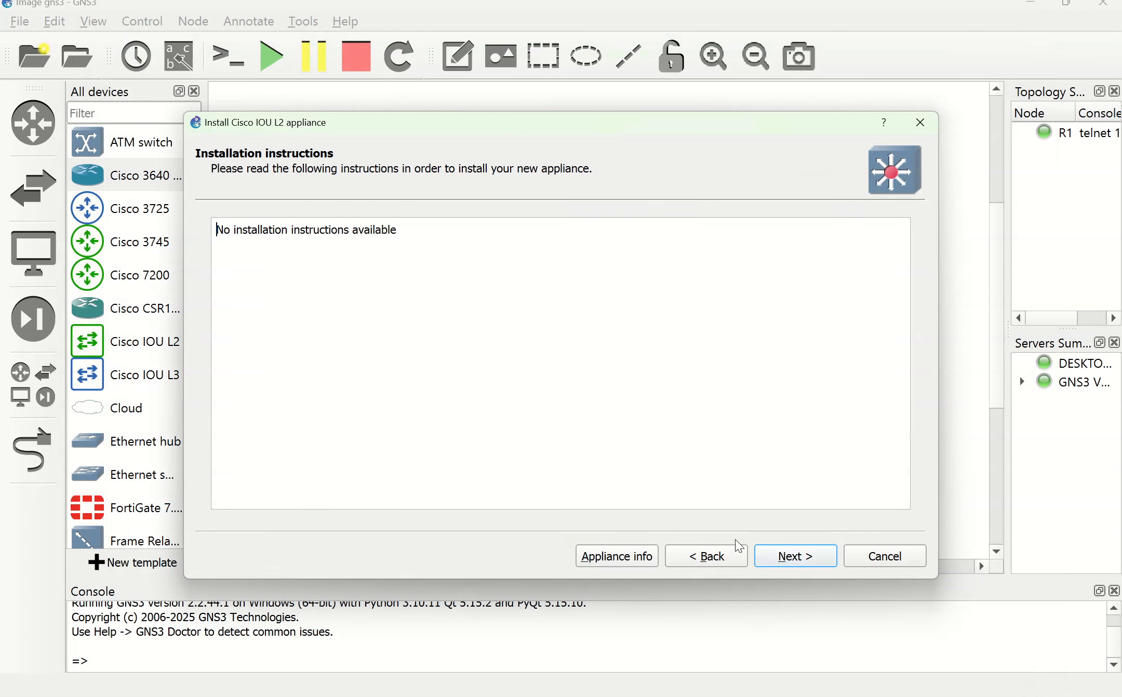
left_click(784, 561)
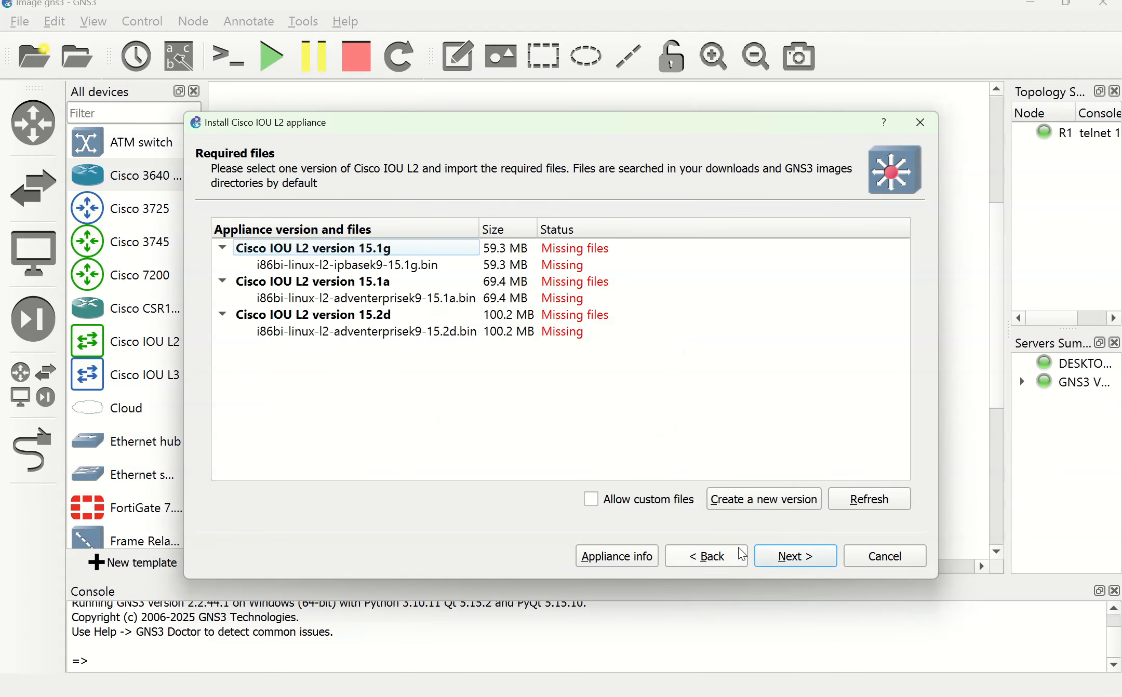
Step: Import i86bi-linux-l2-adventerprisek9-15.6.0.9S.bin from Documents\Switch, accepting the checksum warning
left_click(285, 338)
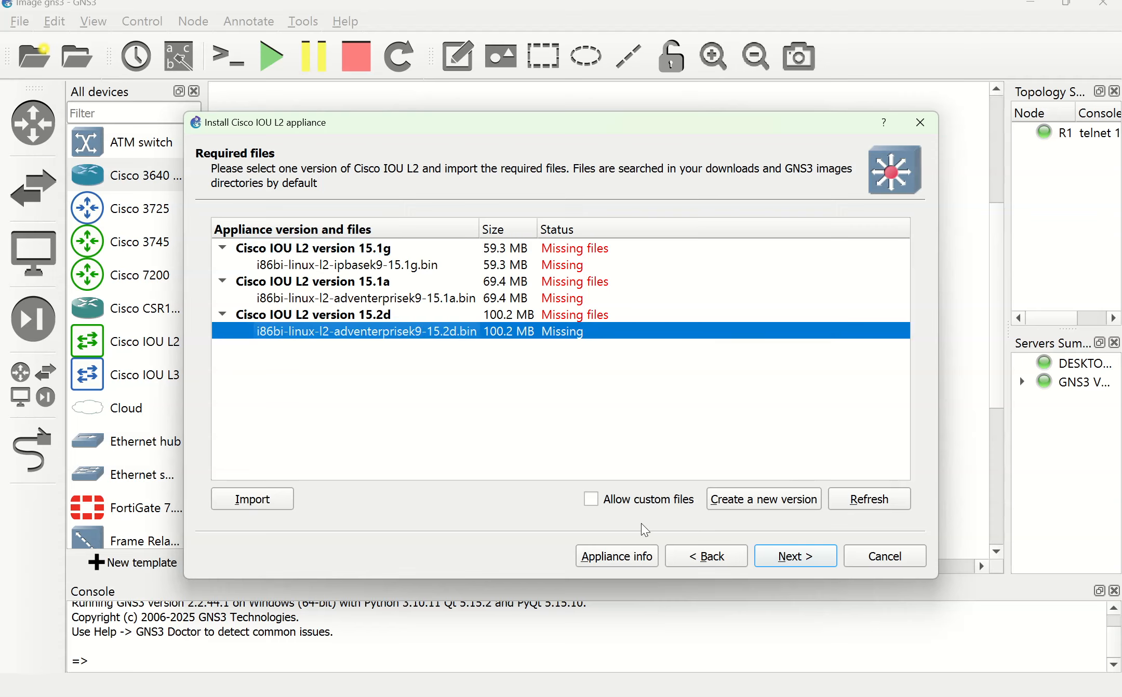
left_click(591, 499)
left_click(671, 390)
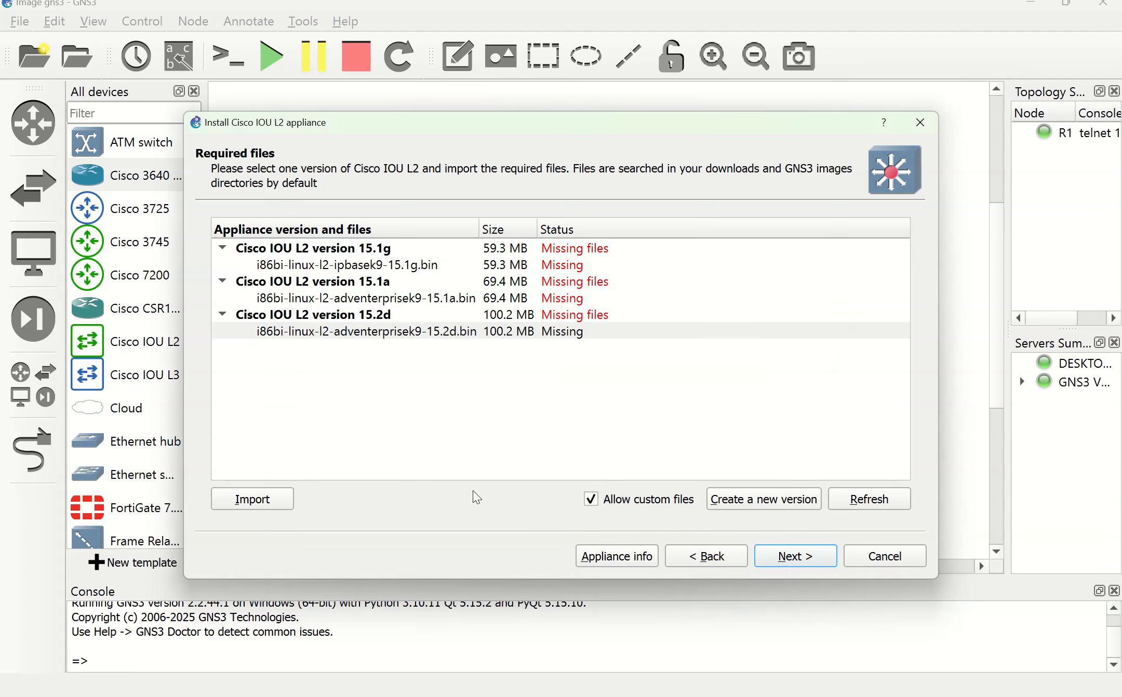
left_click(241, 498)
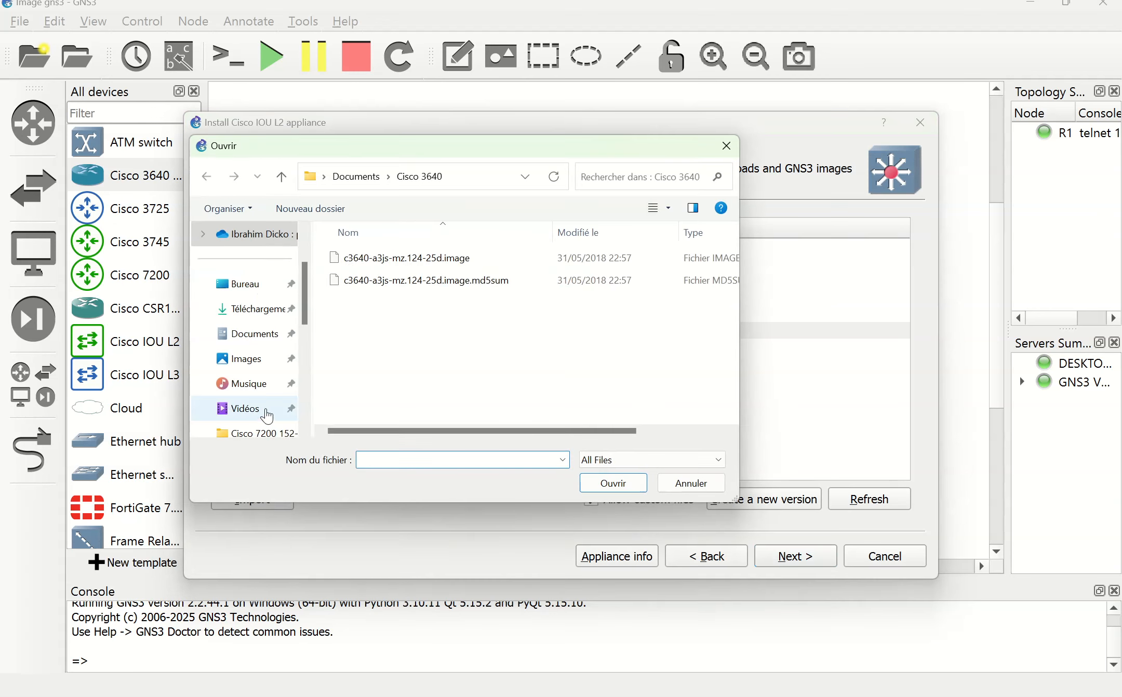
left_click(356, 176)
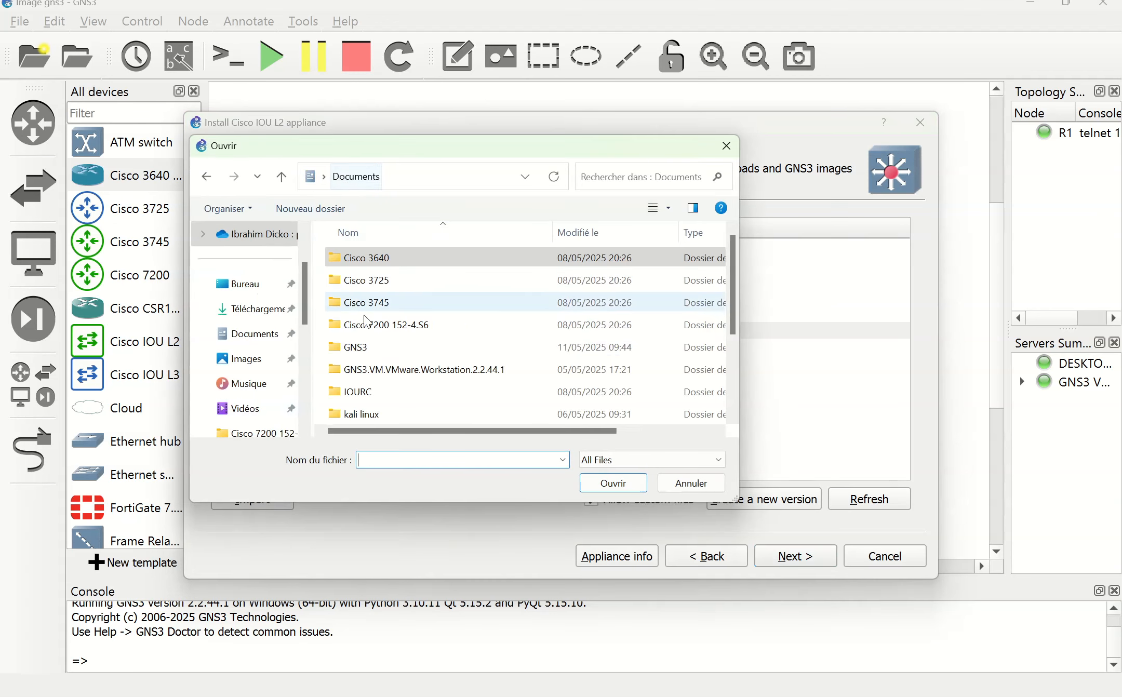
scroll(366, 374, "down", 1)
scroll(368, 398, "down", 2)
double_click(369, 346)
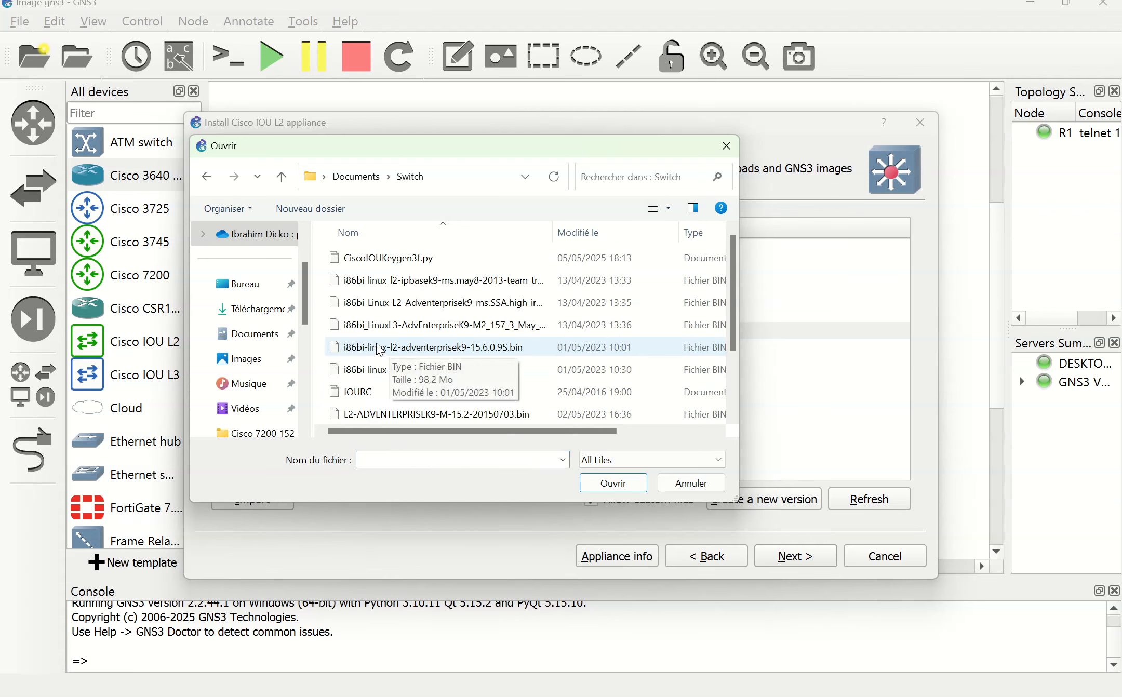
left_click(380, 349)
left_click(612, 482)
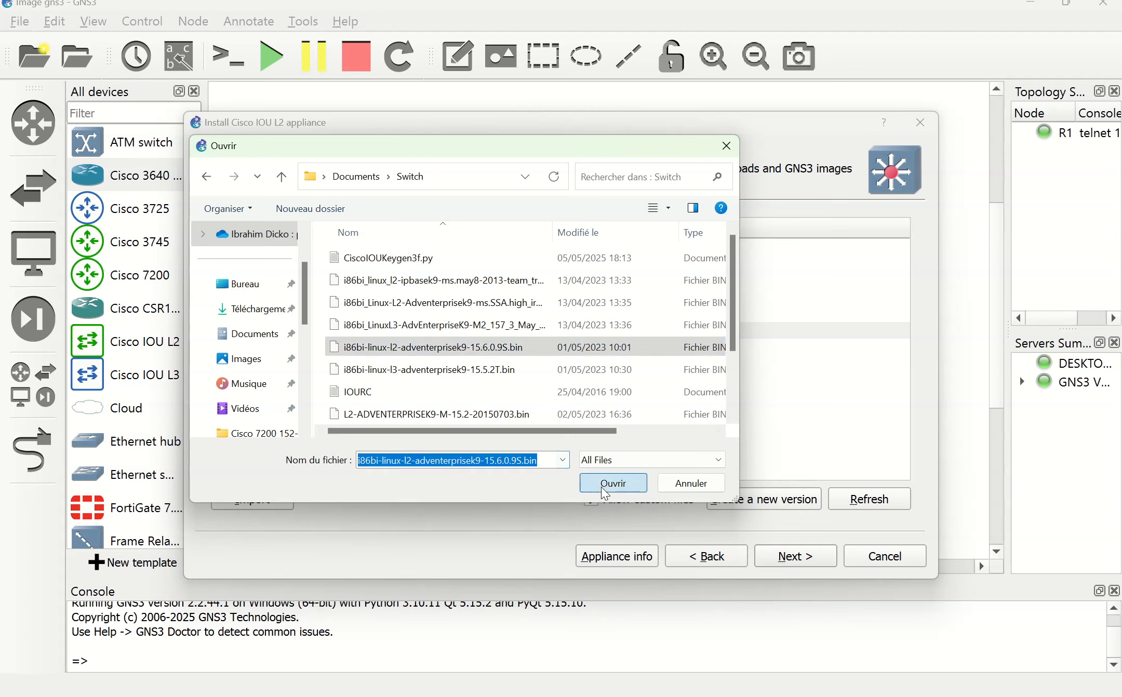
left_click(673, 395)
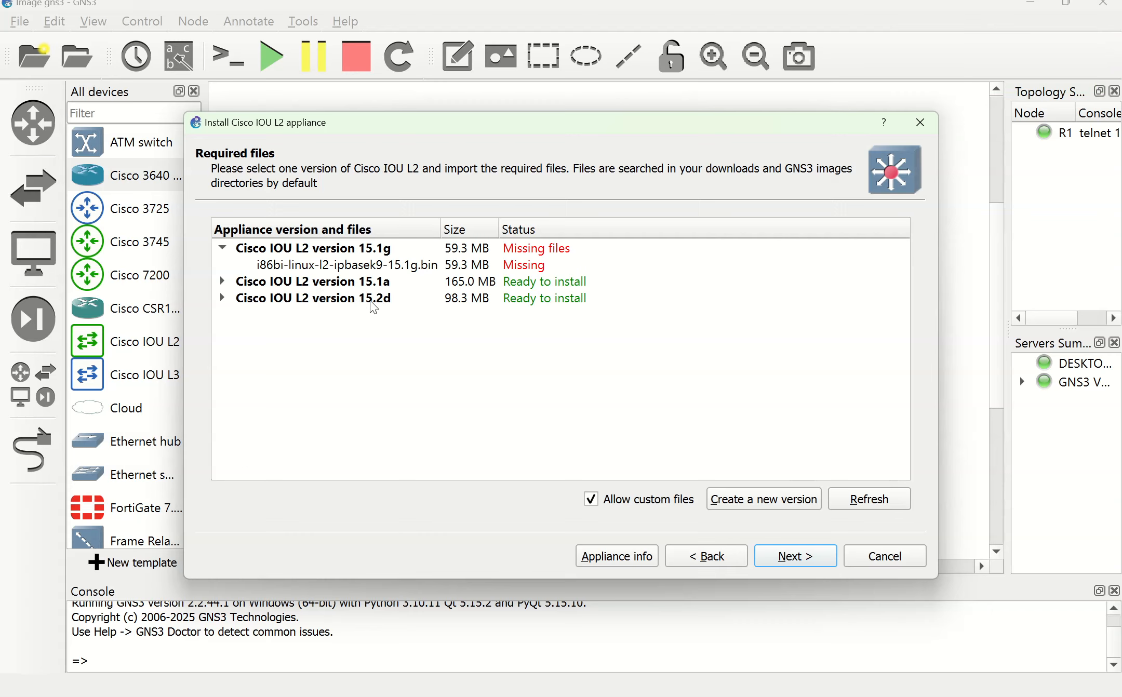
Step: Install Cisco IOU L2 version 15.2d and place an IOU1 switch on the canvas
left_click(223, 298)
left_click(325, 316)
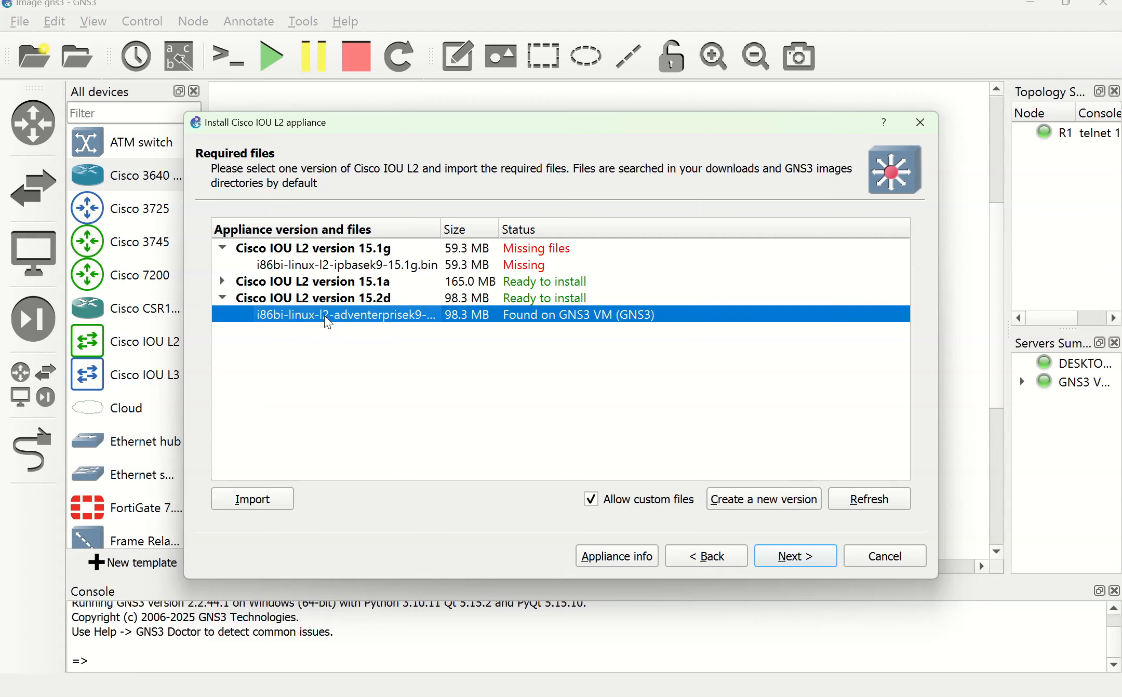
left_click(789, 559)
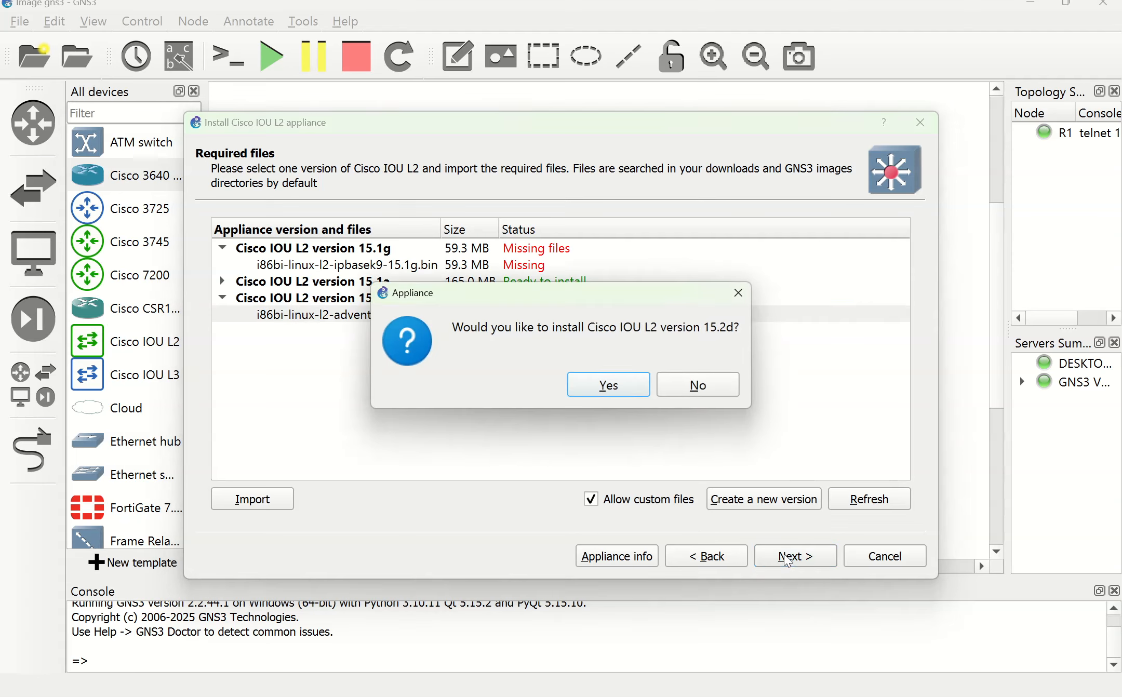
left_click(603, 394)
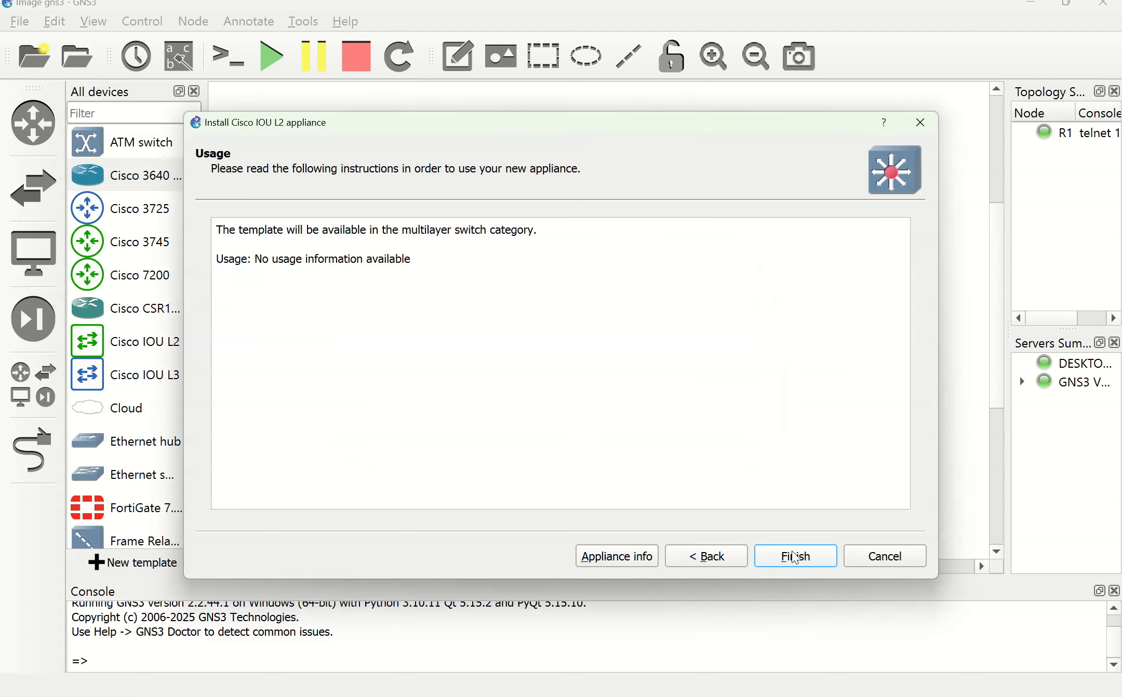
left_click(794, 557)
left_click(763, 384)
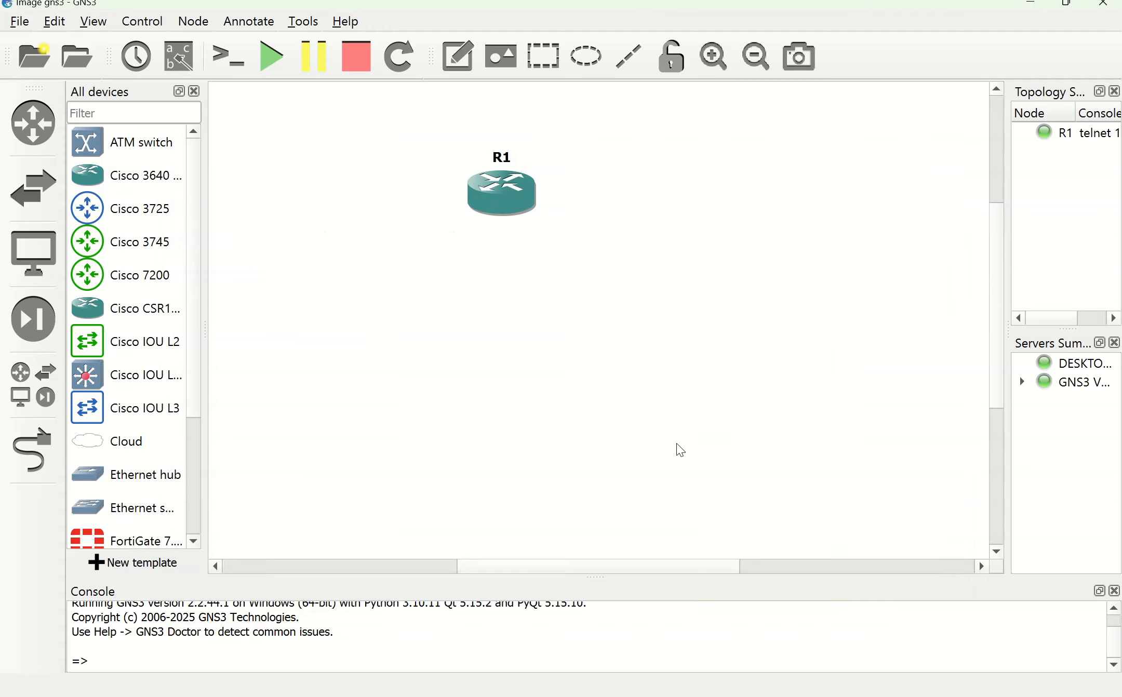
left_click_drag(131, 377, 685, 294)
Step: Start the IOU1 switch and open its PuTTY console
right_click(704, 312)
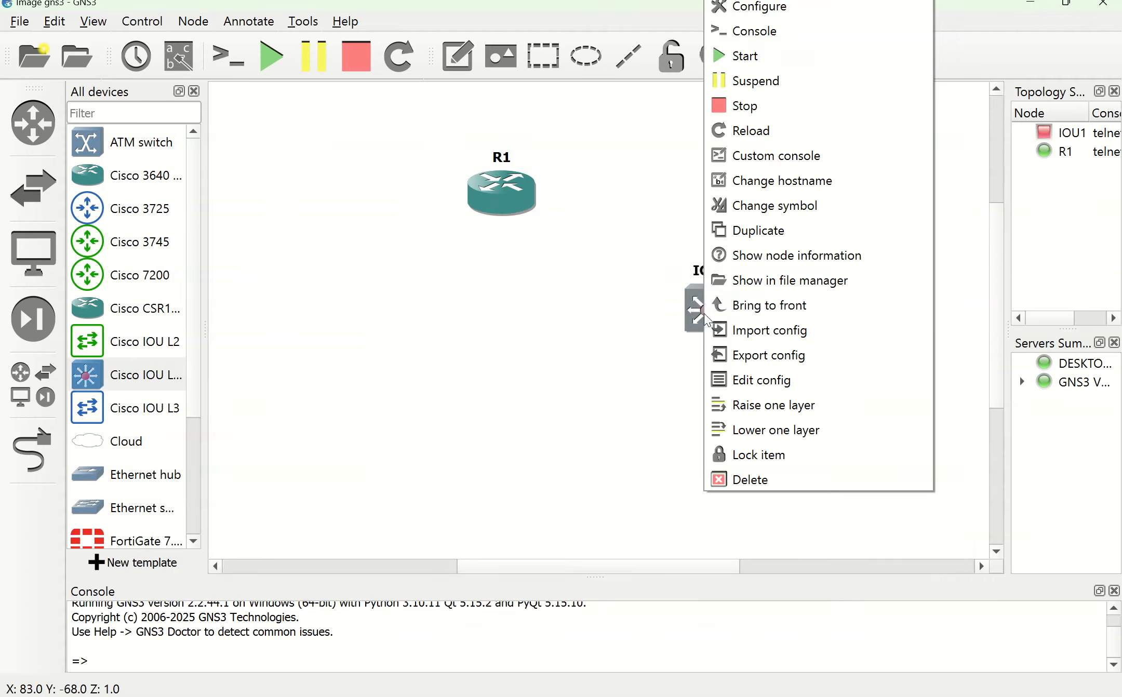
left_click(723, 56)
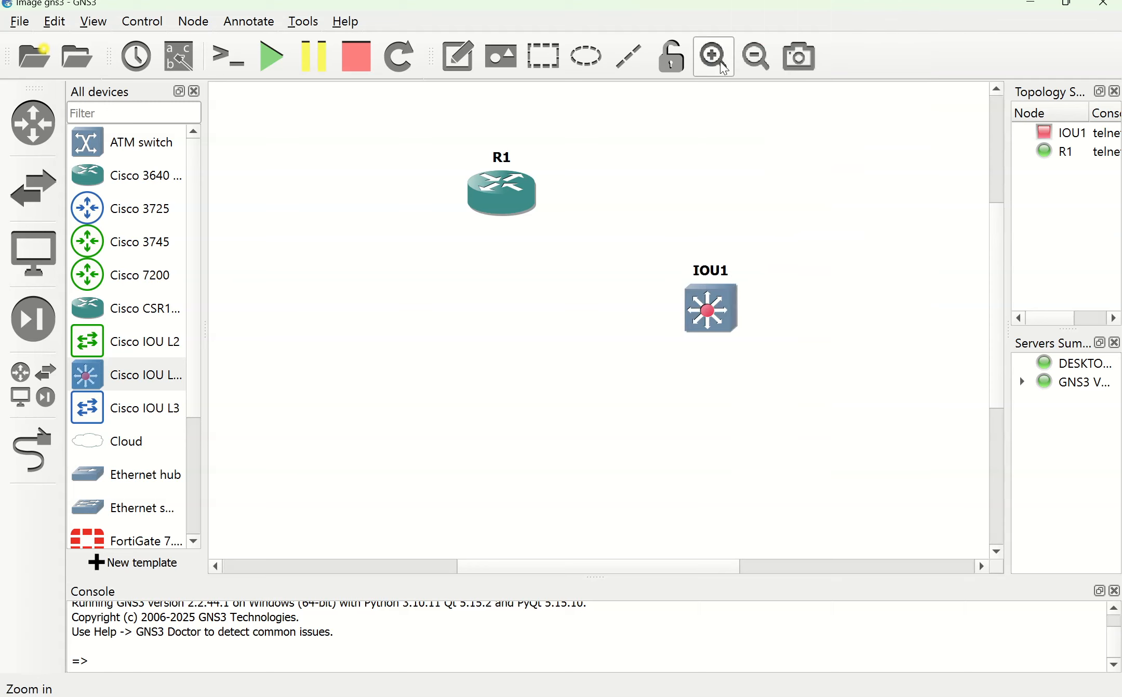
right_click(701, 316)
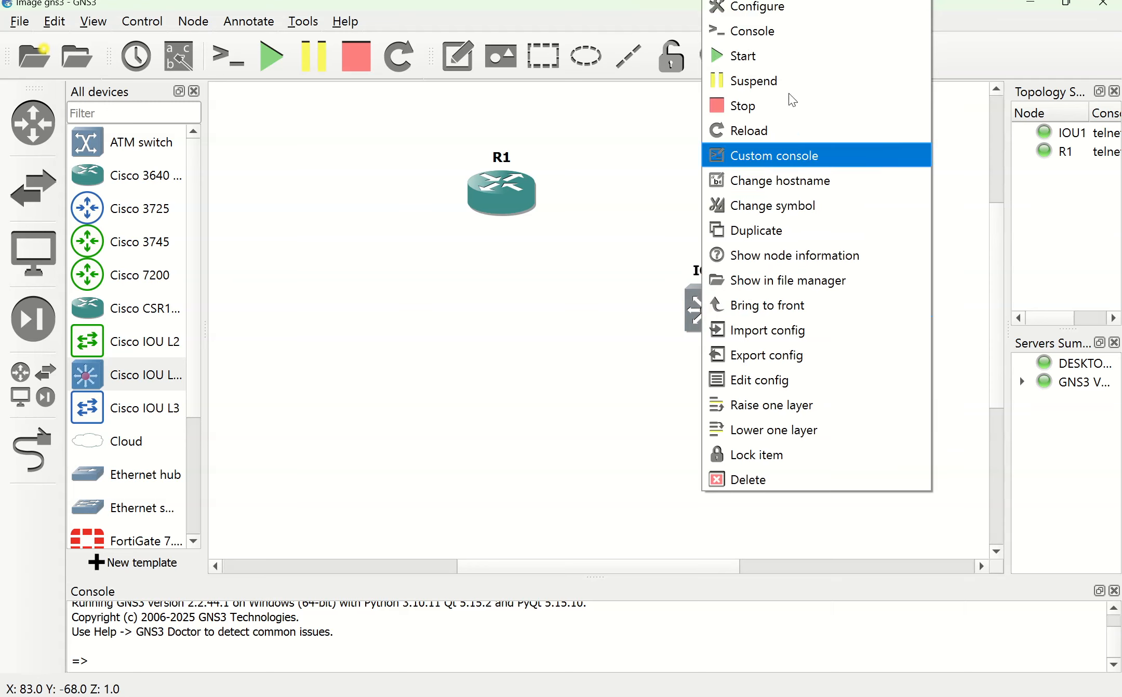
left_click(786, 31)
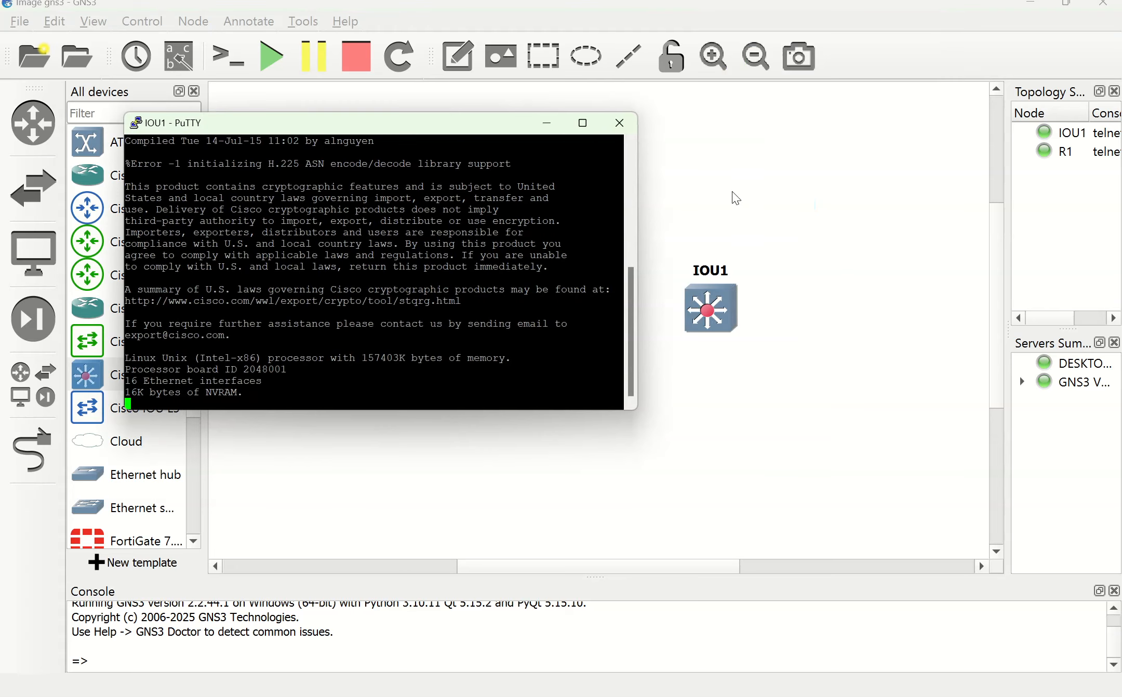
left_click(736, 199)
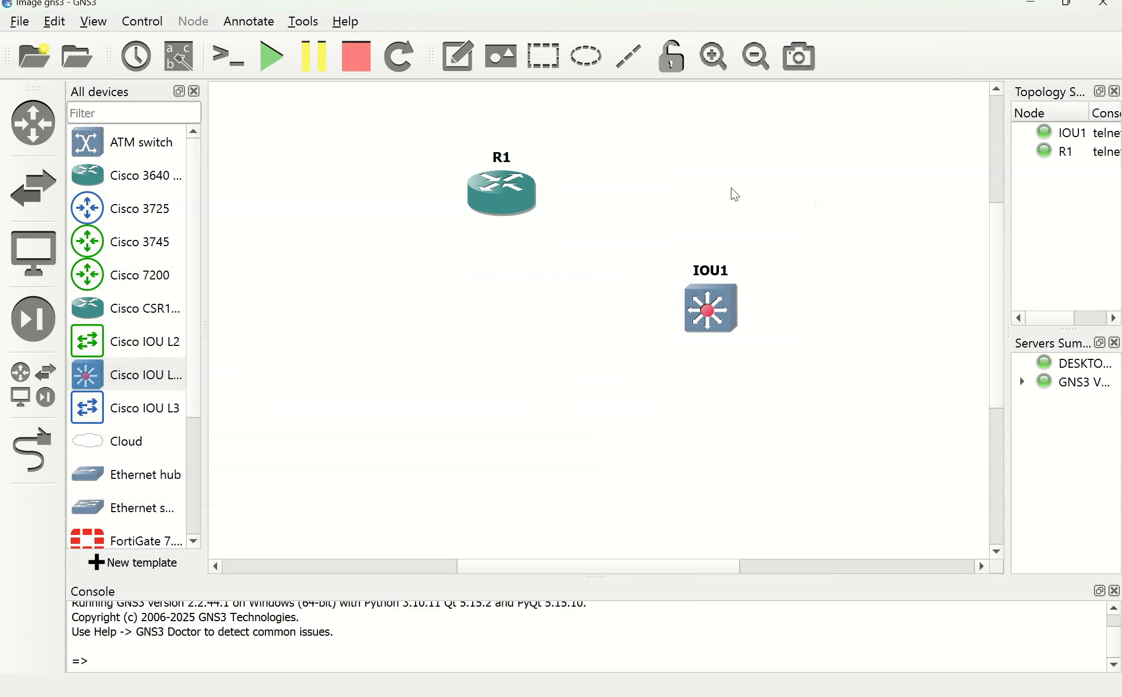
double_click(710, 322)
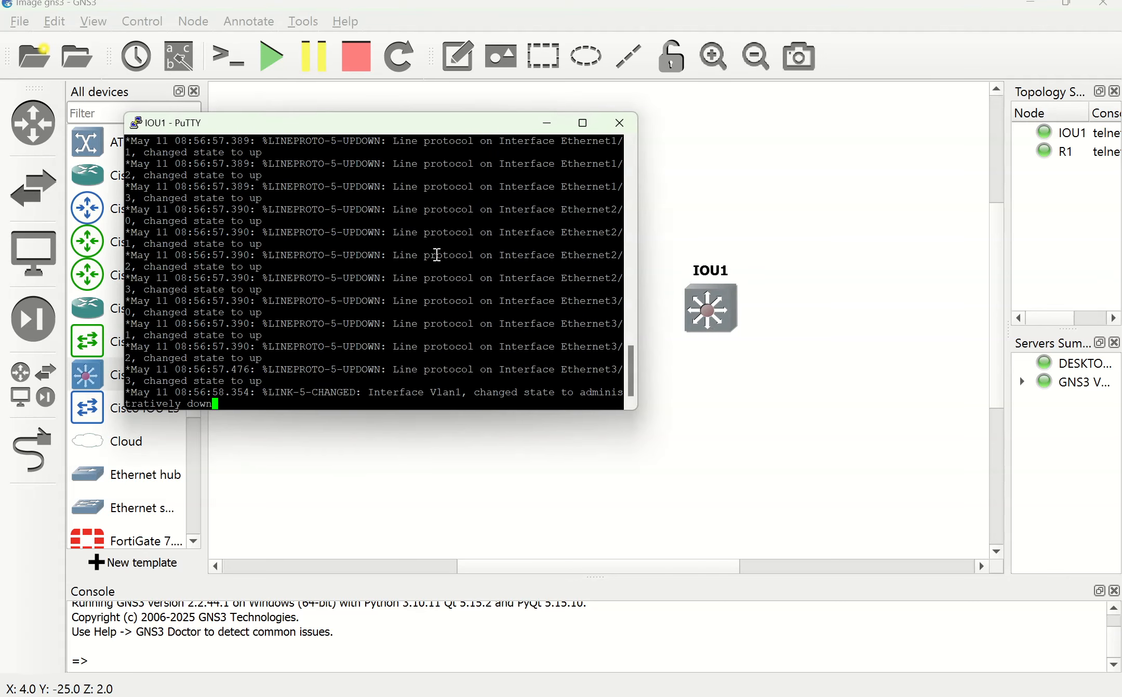
Step: Display IOU1's full running-config after entering and leaving conf t, then hide the console
key("Return")
key("Return")
key("Return")
key("Return")
type("CONF T")
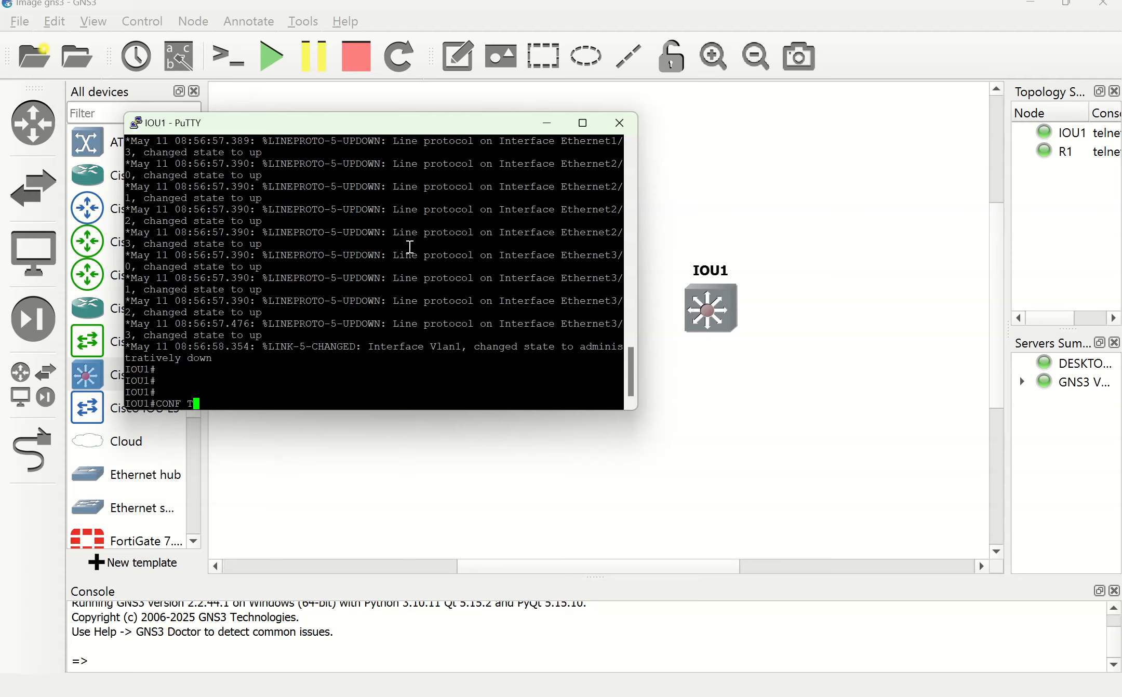
key("Return")
type("END")
key("Return")
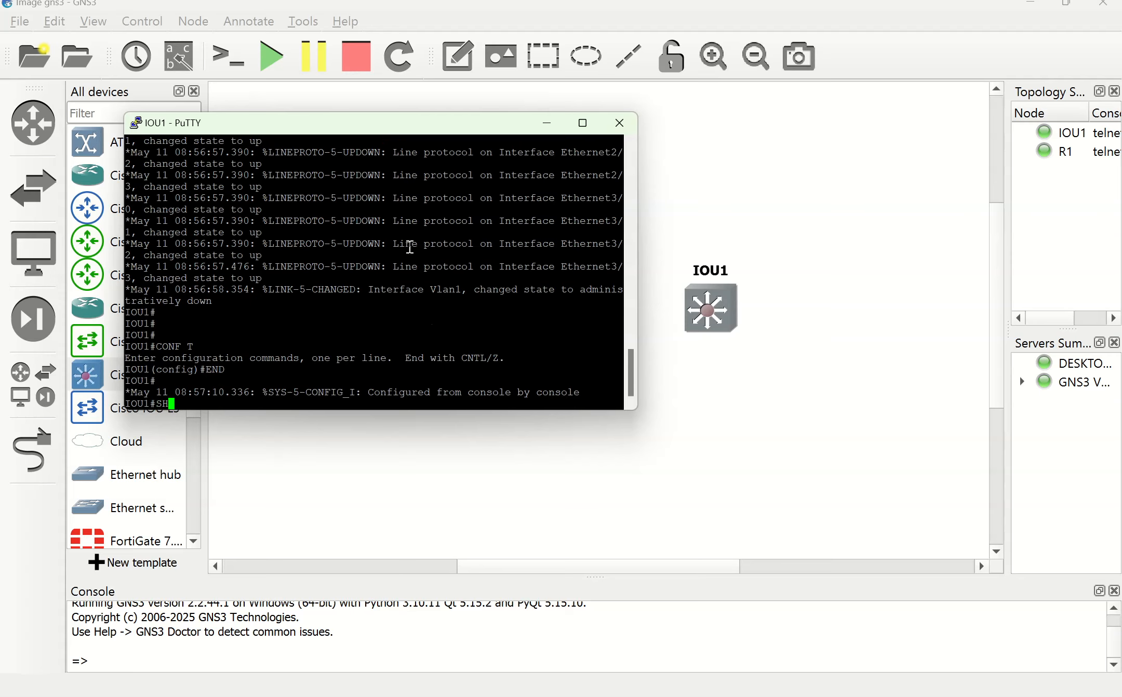
type("SHO")
key("Tab")
type("RU")
key("Tab")
key("Return")
key("Return")
key("Return")
key("Return")
key("Return")
key("Return")
key("Return")
key("Return")
key("Return")
key("Return")
key("Return")
key("Return")
key("Return")
key("Return")
key("Return")
key("Return")
key("Return")
key("Return")
key("Return")
key("Return")
key("Return")
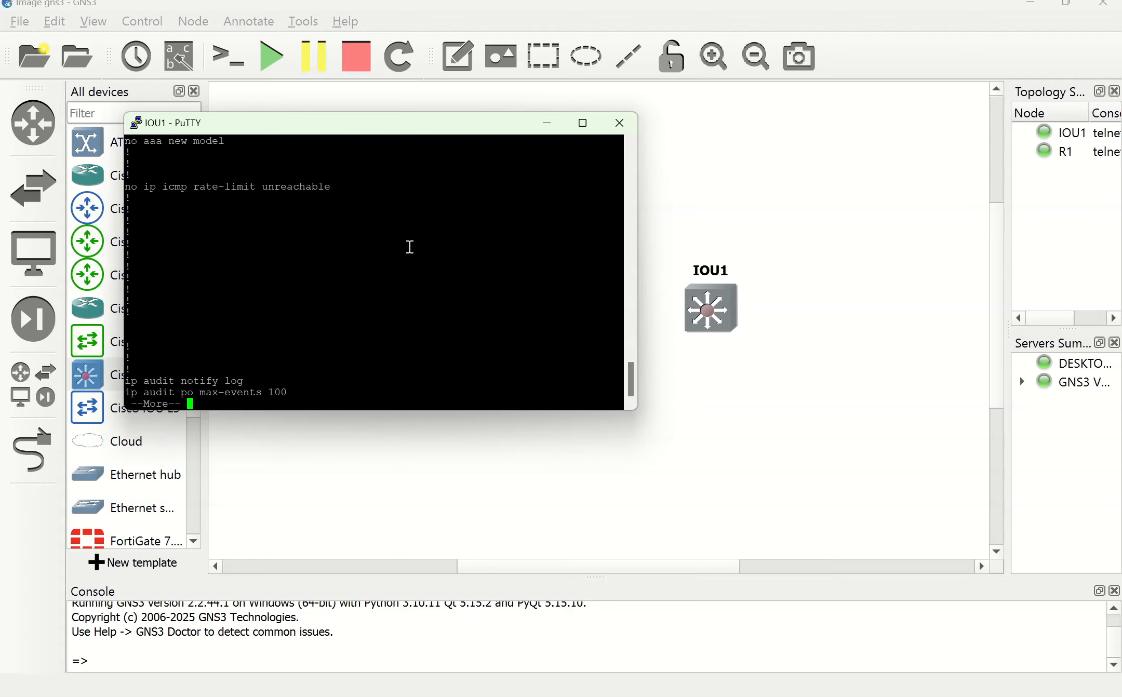
key("Return")
key("Return")
key("Return")
key("Return")
key("Return")
key("Return")
key("Return")
key("Return")
key("Return")
key("Return")
key("Return")
key("Return")
key("Return")
key("Return")
key("Return")
key("Return")
key("Return")
key("Return")
key("Return")
key("Return")
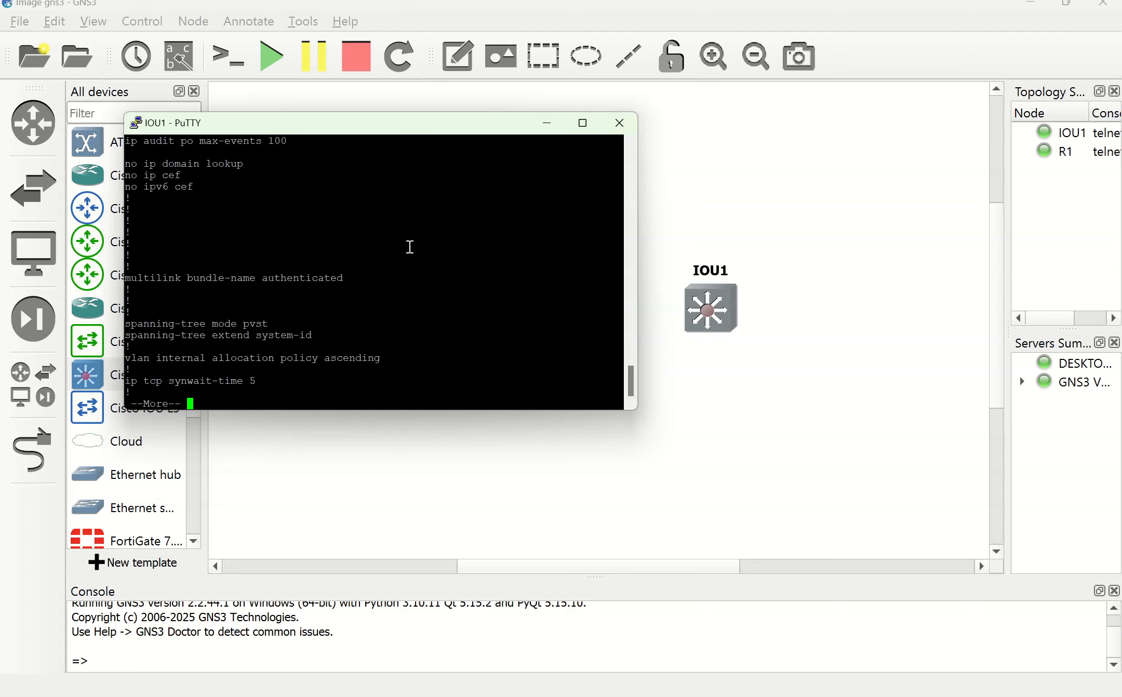
key("Return")
key("Return")
key("Return")
key("Return")
key("Return")
key("Return")
key("Return")
key("Return")
key("Return")
key("Return")
key("Return")
key("Return")
key("Return")
key("Return")
key("Return")
key("Return")
key("Return")
key("Return")
key("Return")
key("Return")
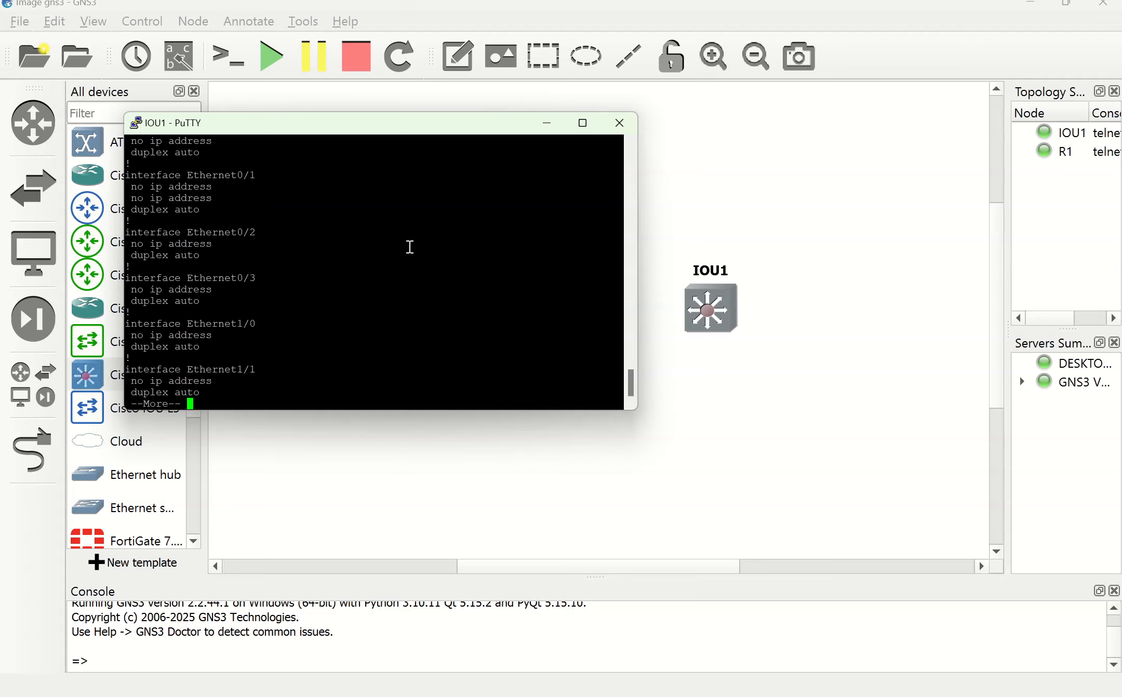
key("Return")
key("Return")
key("Return")
key("Return")
key("Return")
key("Return")
key("Return")
key("Return")
key("Return")
key("Return")
key("Return")
key("Return")
key("Return")
key("Return")
key("Return")
key("Return")
key("Return")
key("Return")
key("Return")
key("Return")
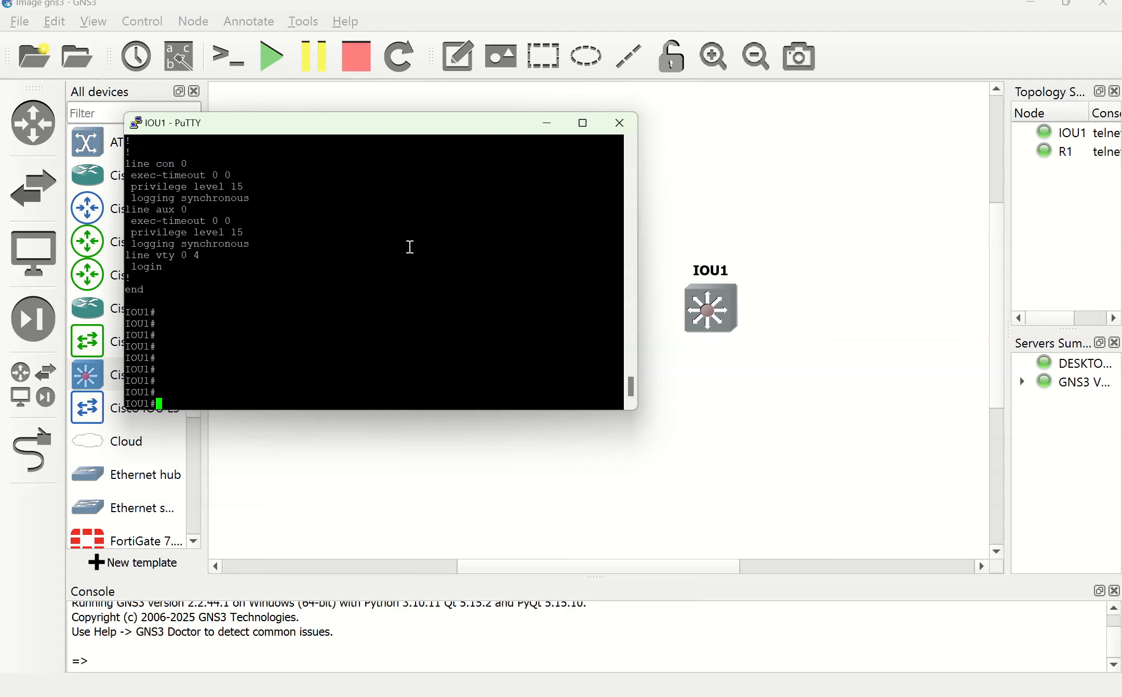
left_click(546, 123)
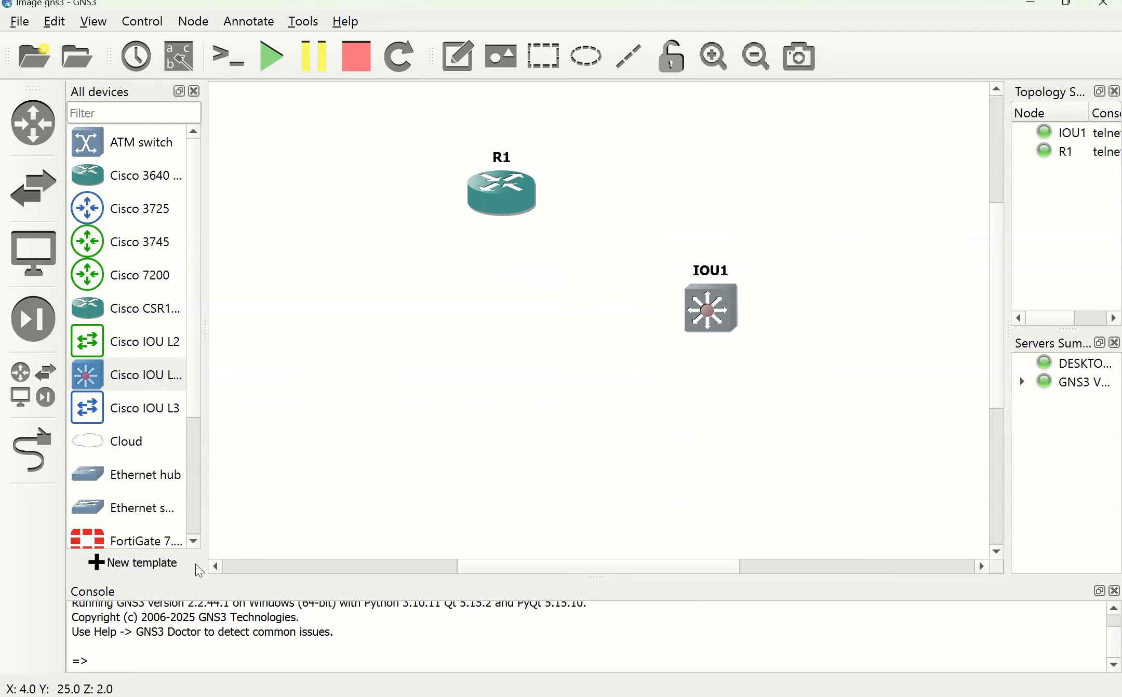
left_click(55, 22)
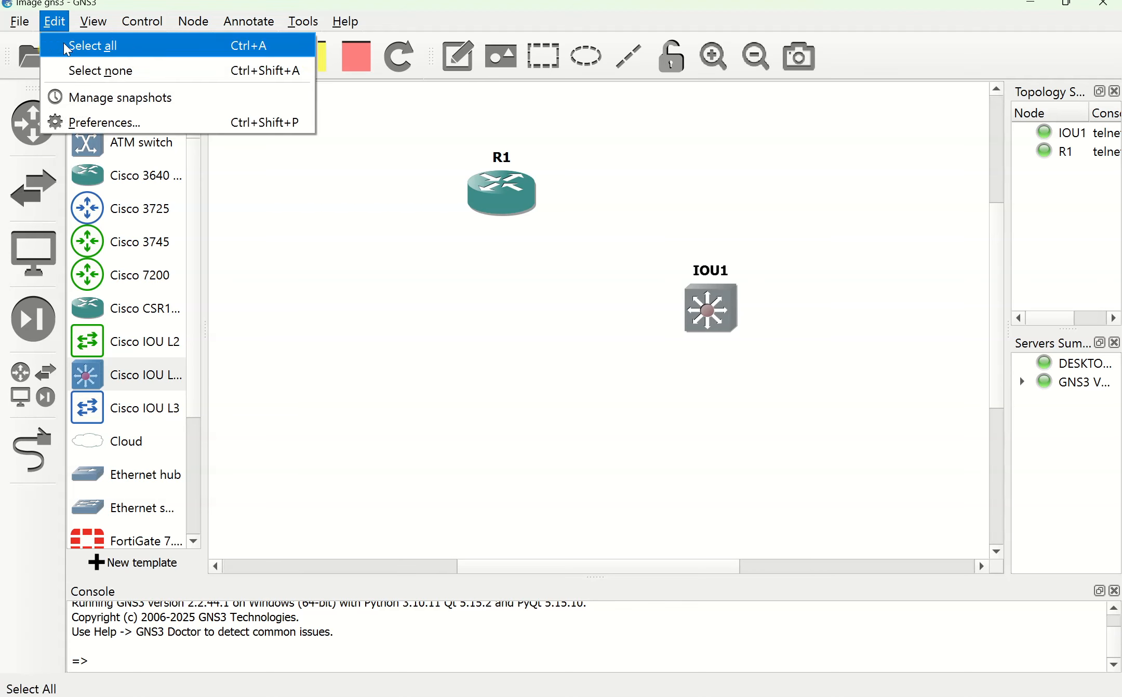
left_click(95, 121)
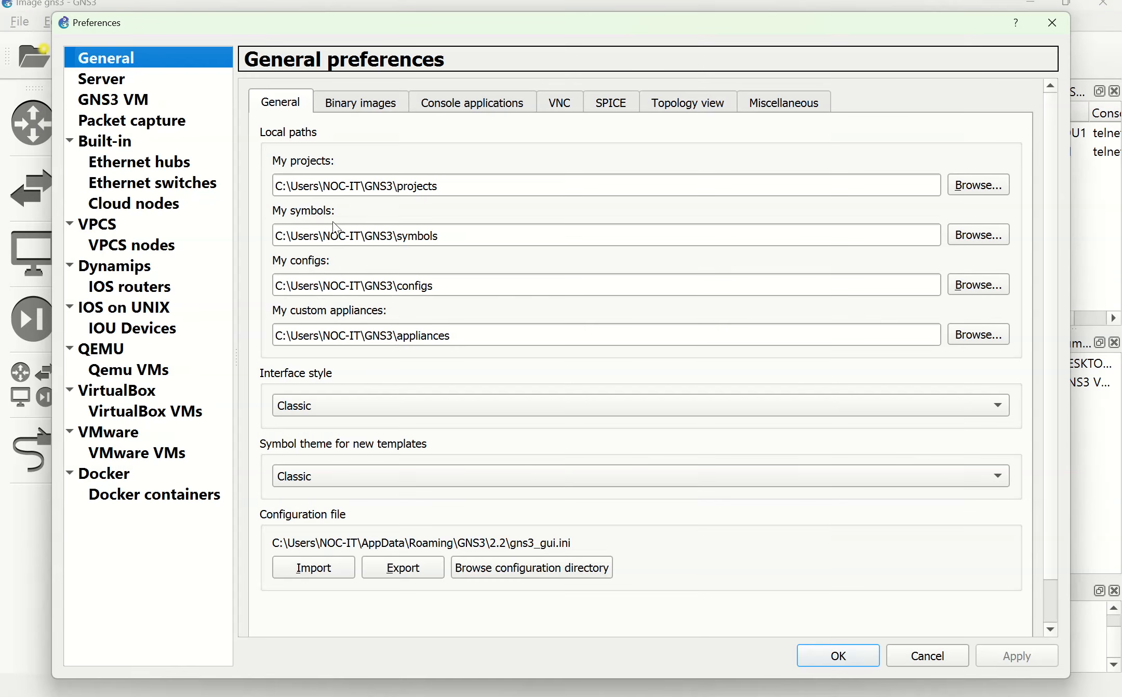
left_click(120, 314)
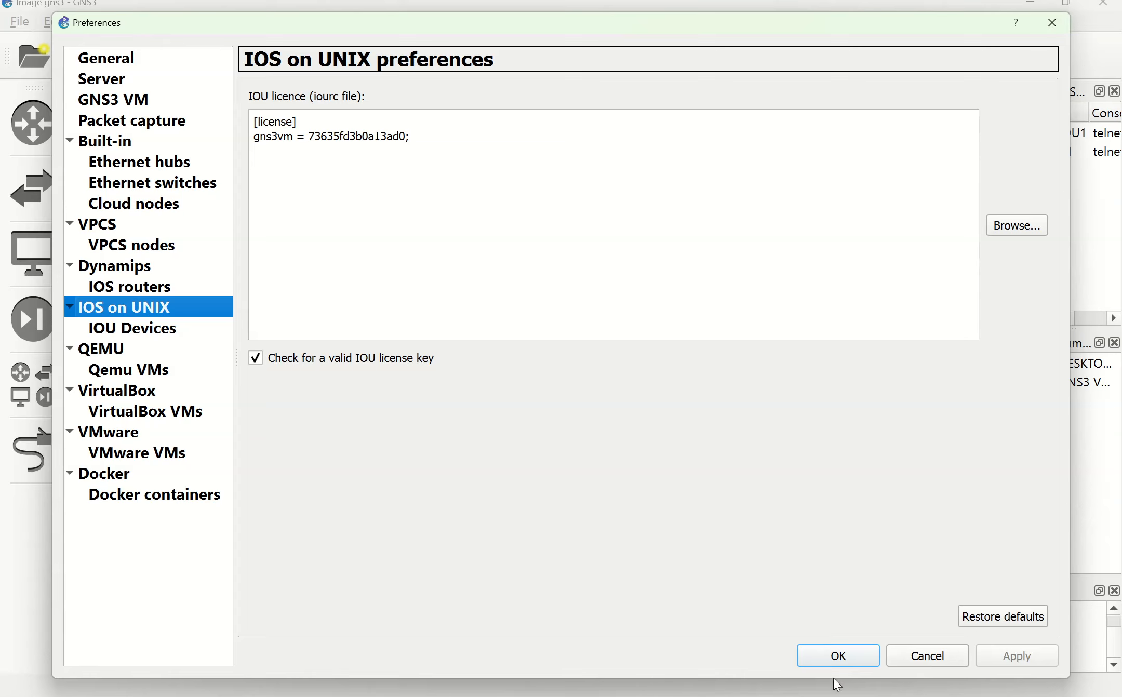
left_click(919, 657)
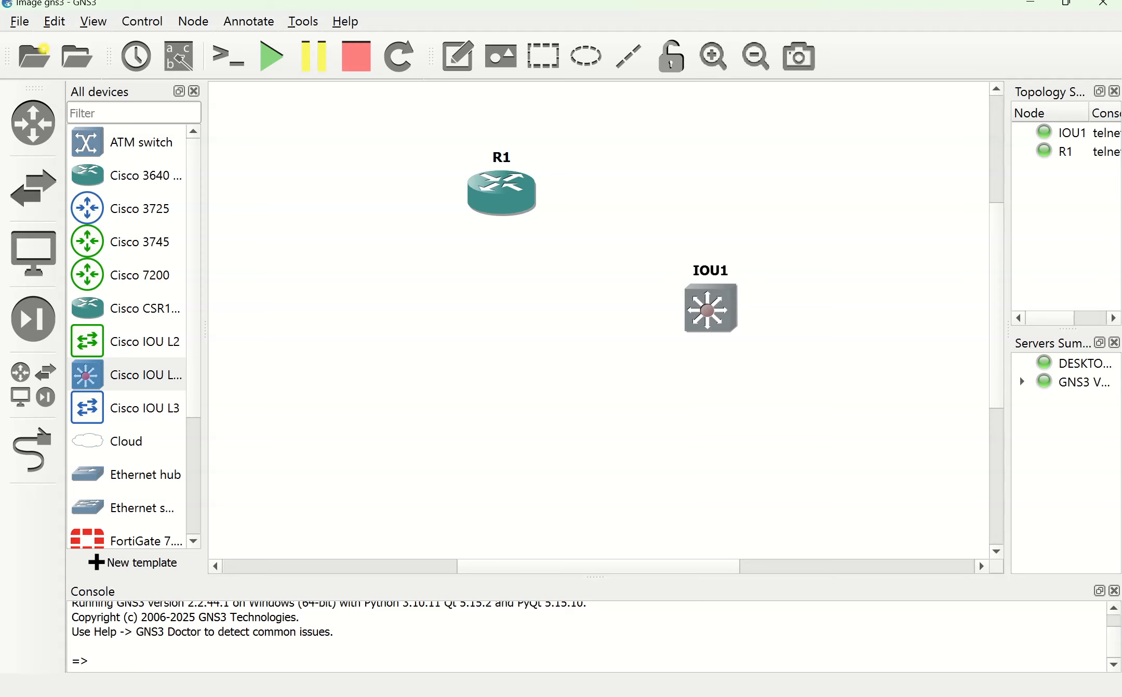
Step: Open the IOURC licence file from Documents > IOURC, then close it
key("alt+Tab")
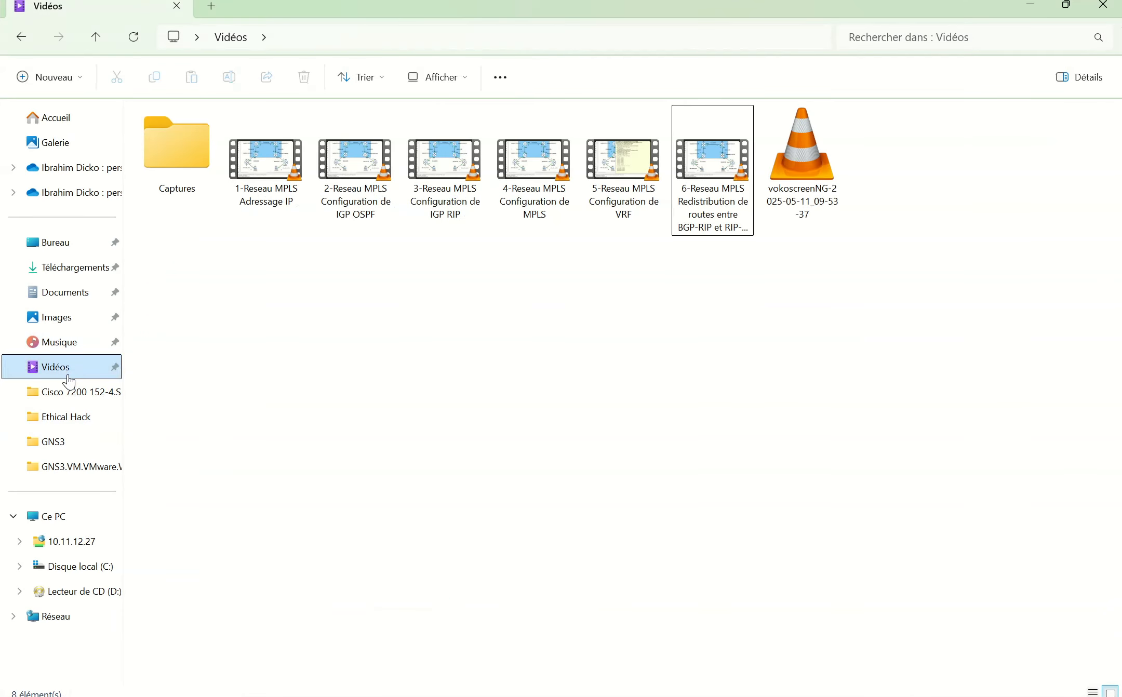
left_click(62, 294)
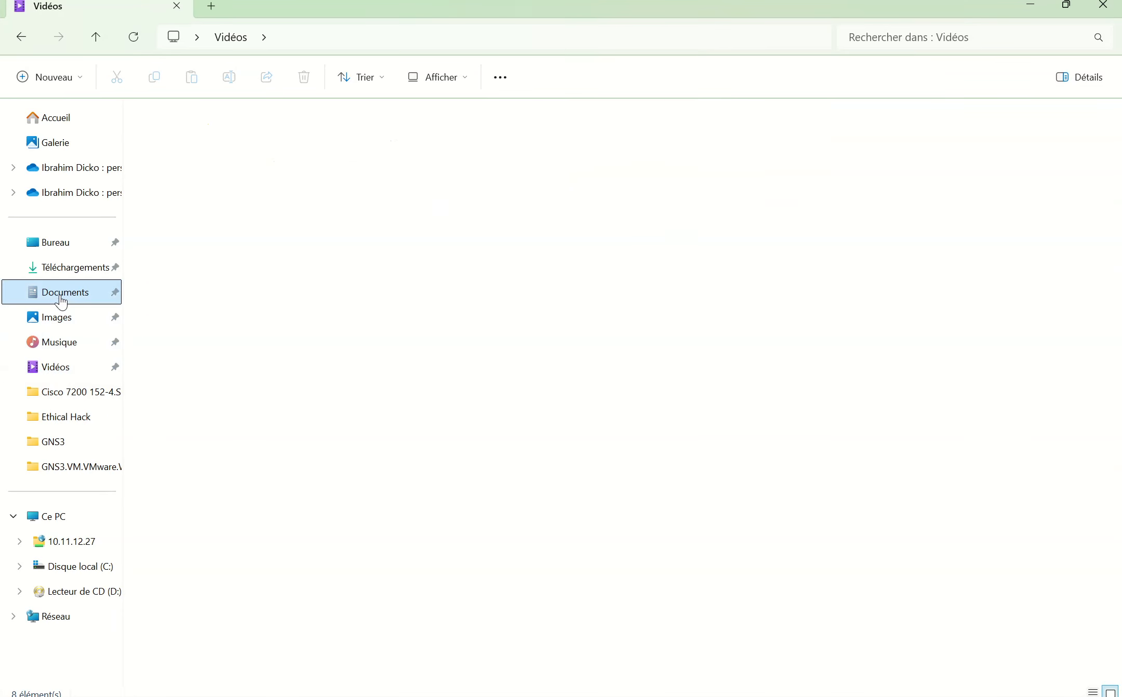
double_click(176, 272)
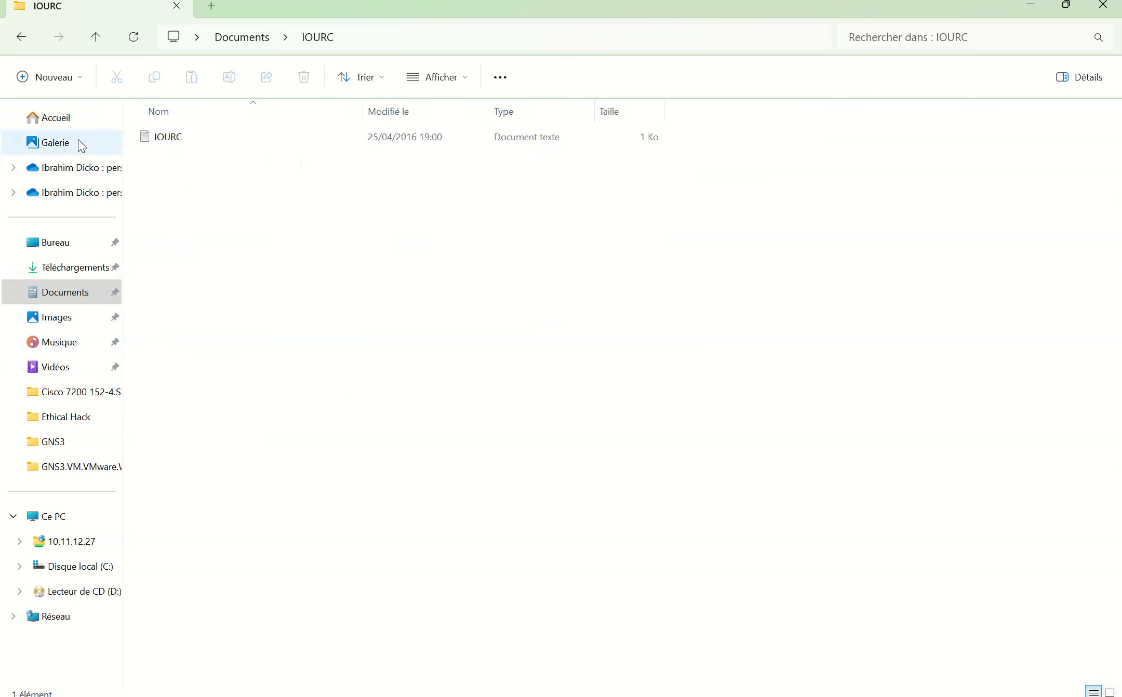
left_click(176, 141)
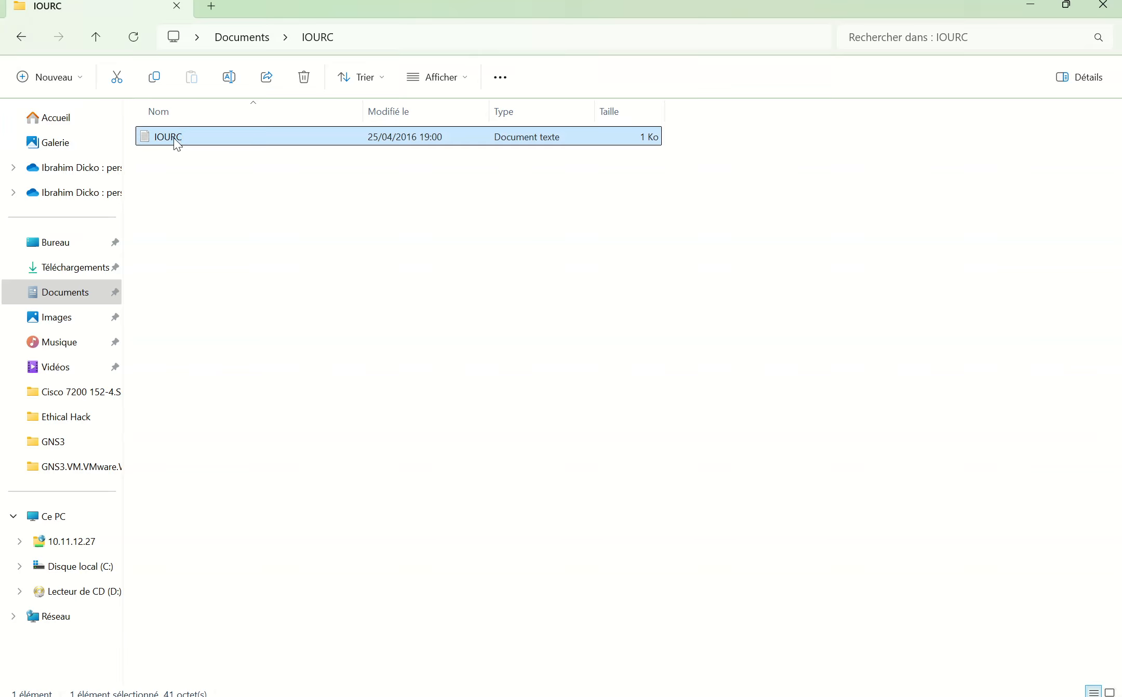
double_click(176, 139)
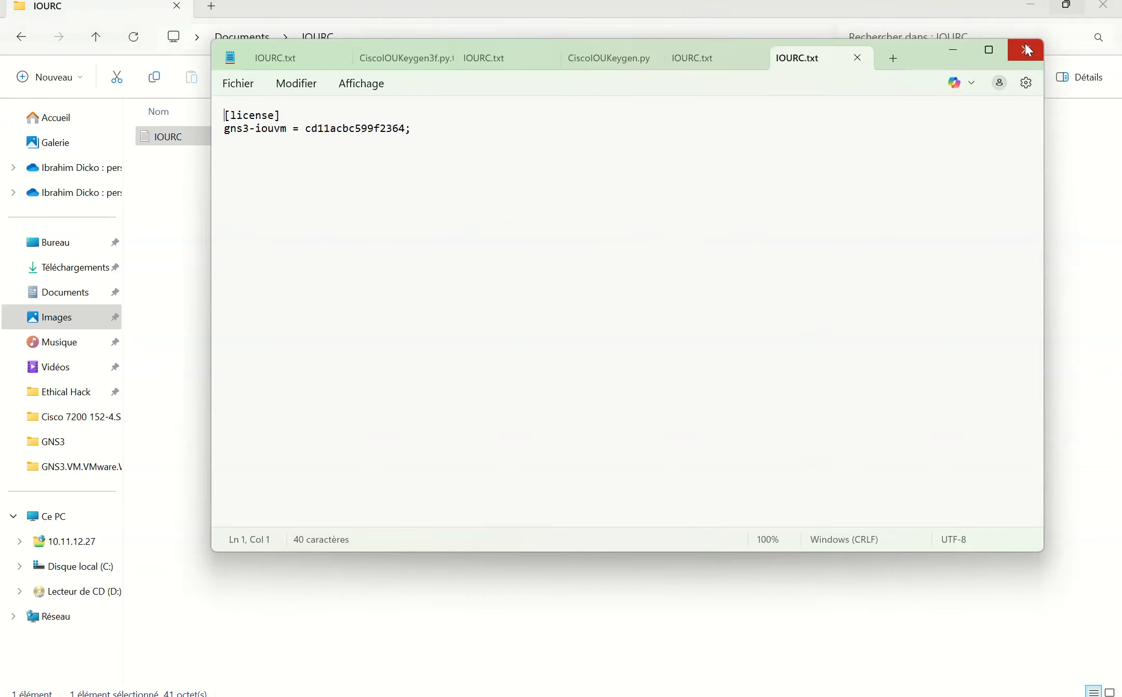
left_click(1025, 50)
Step: Locate CiscoIOUKeygen3f.py in Documents > Switch and minimize File Explorer
left_click(23, 39)
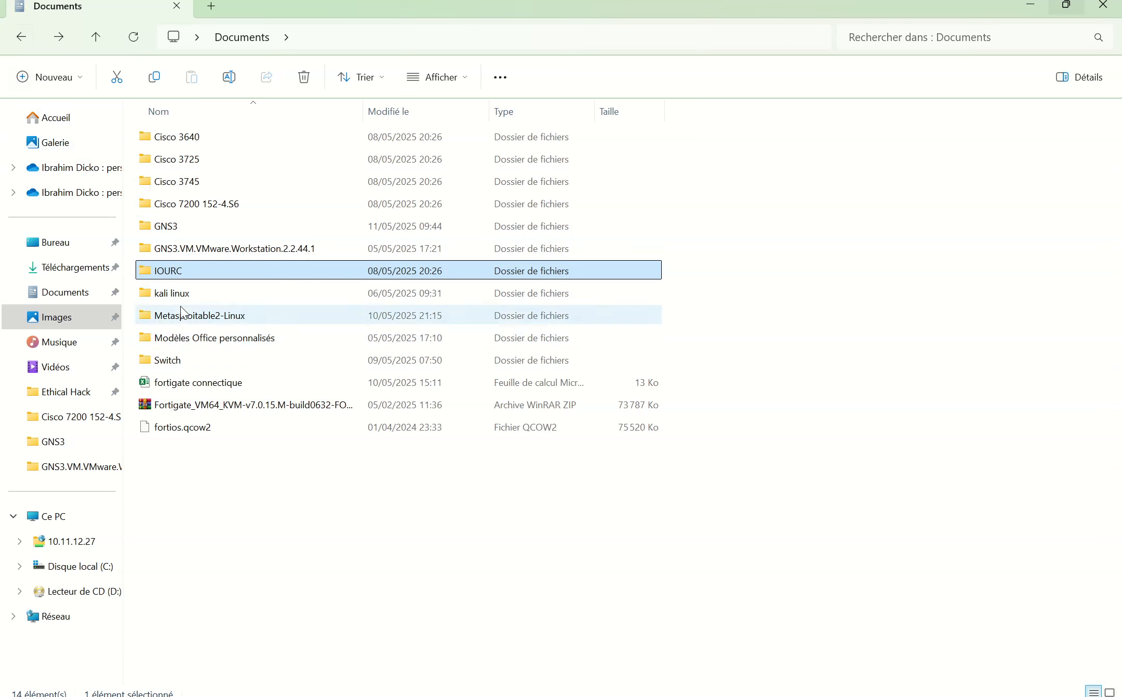
double_click(185, 362)
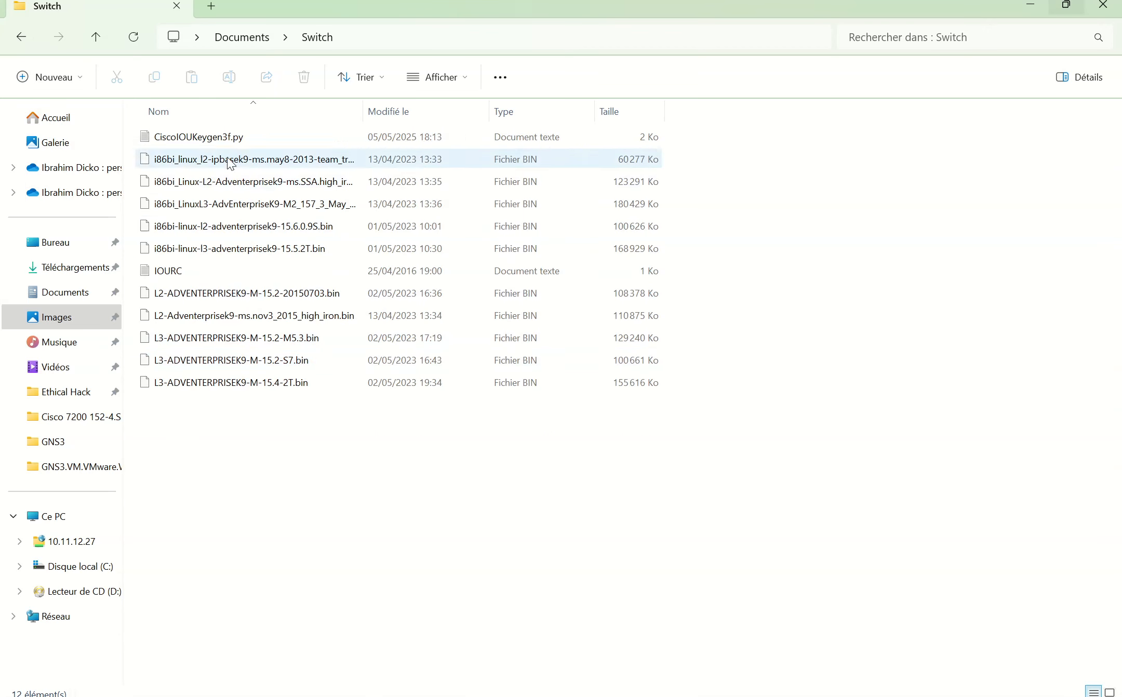
left_click(220, 139)
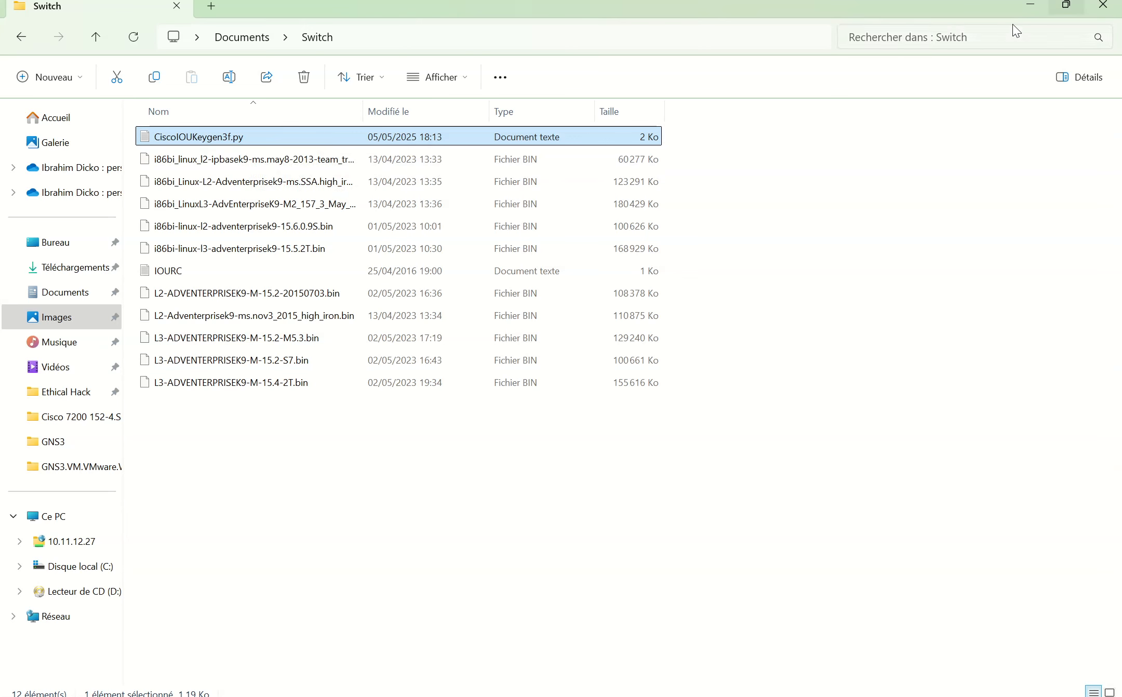
left_click(1027, 6)
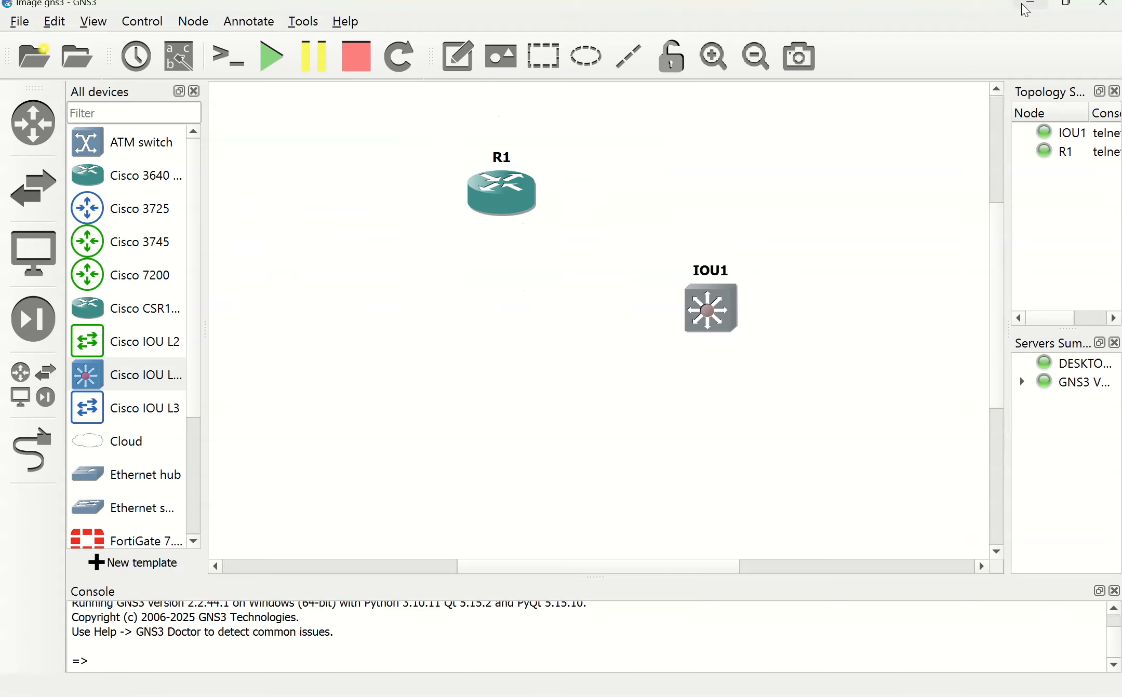
Step: Launch WinSCP and bring up the GNS3 VM in VMware Workstation
key("super+s")
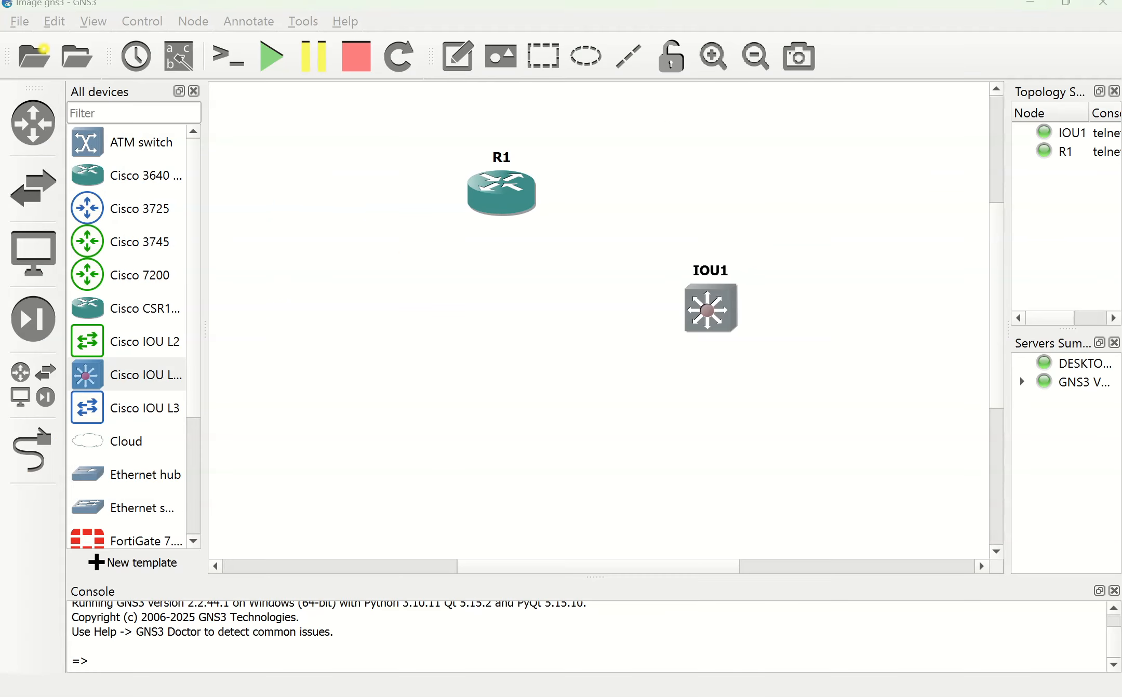
type("WI")
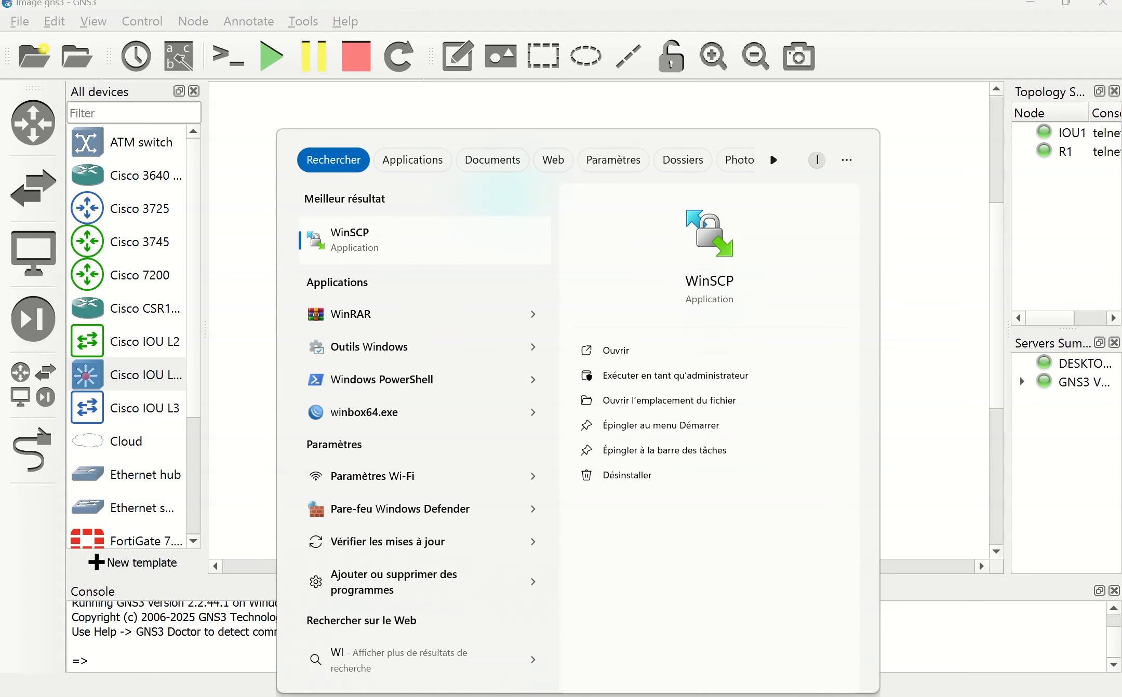
key("Return")
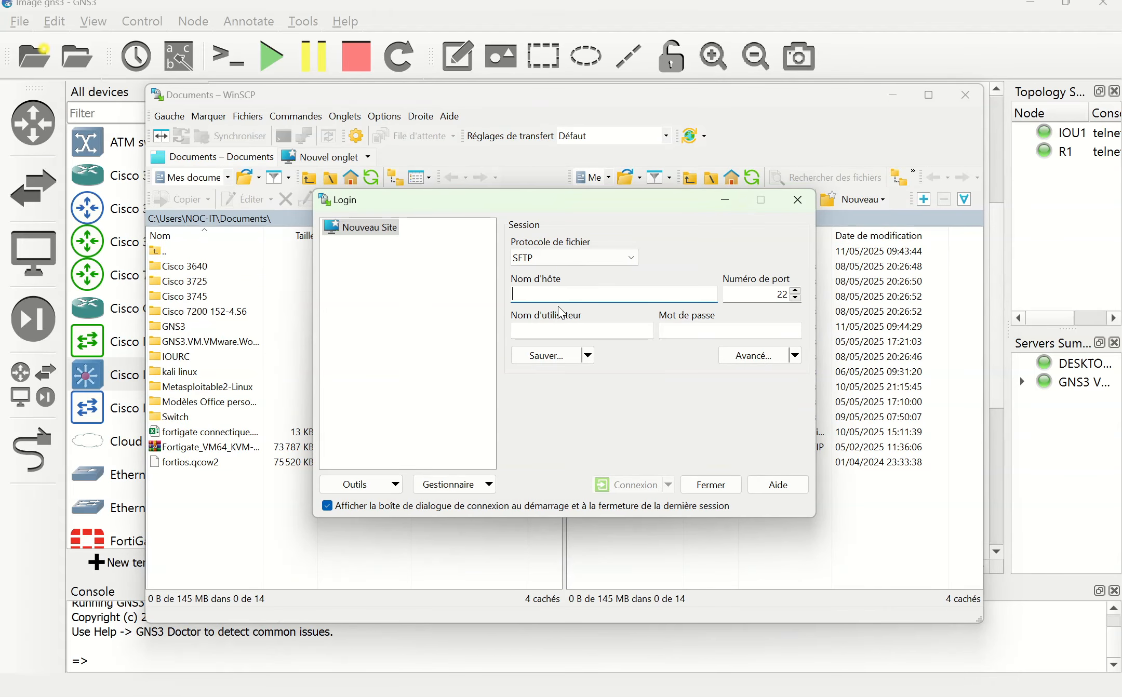
left_click(685, 695)
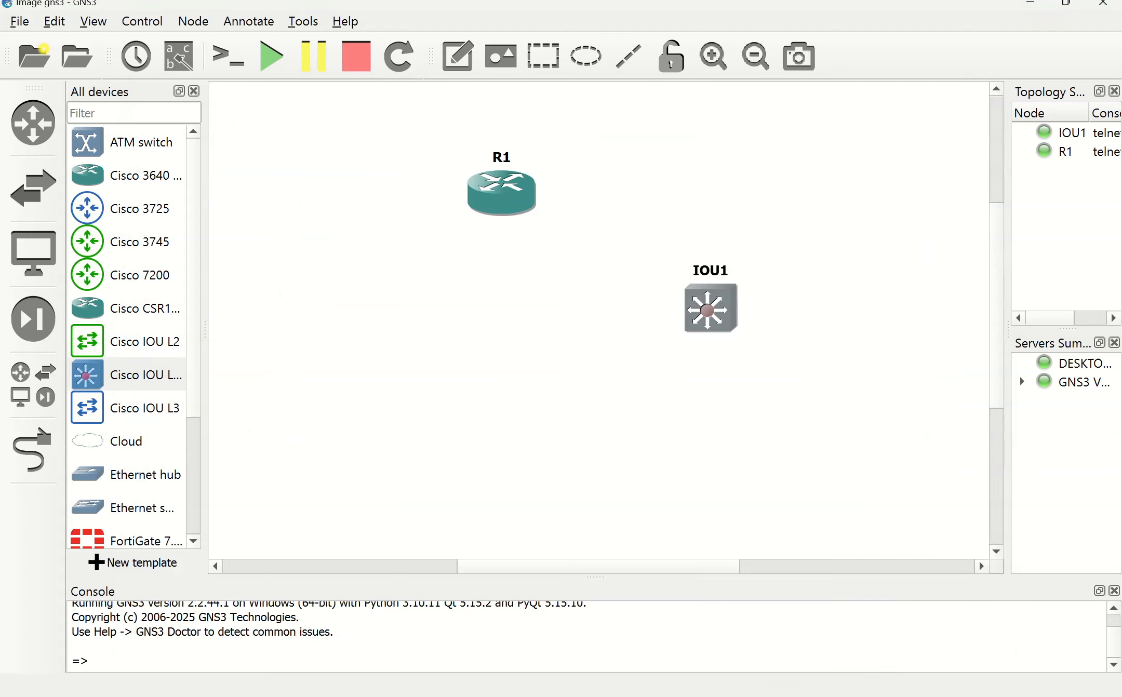
mouse_move(571, 694)
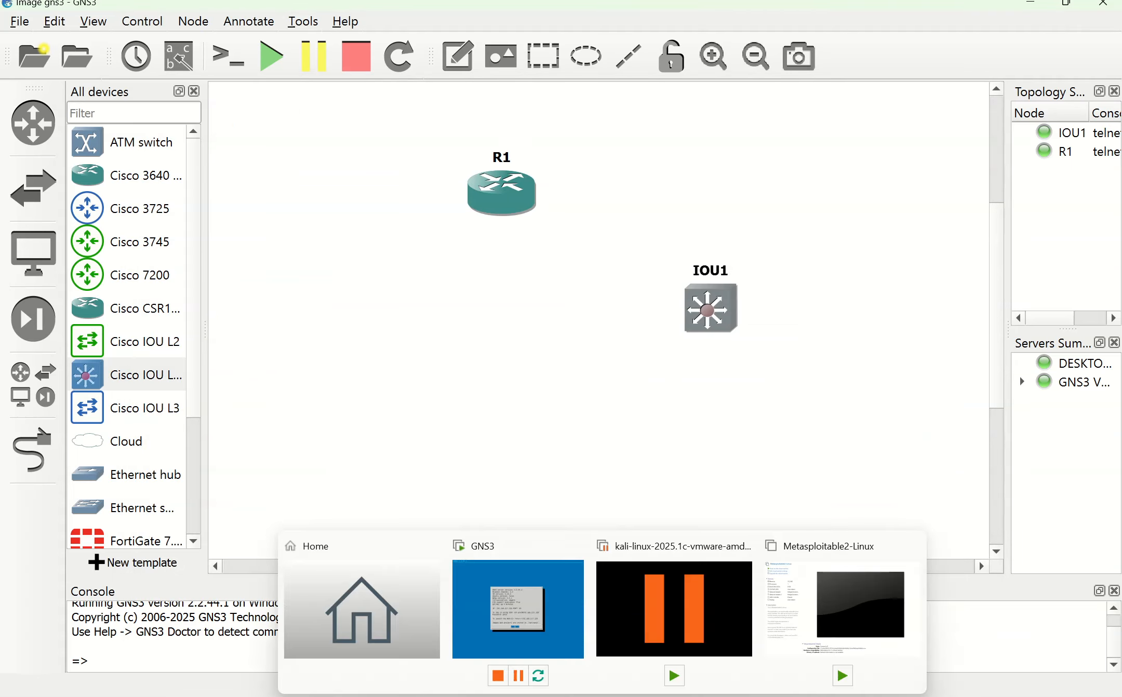
left_click(545, 614)
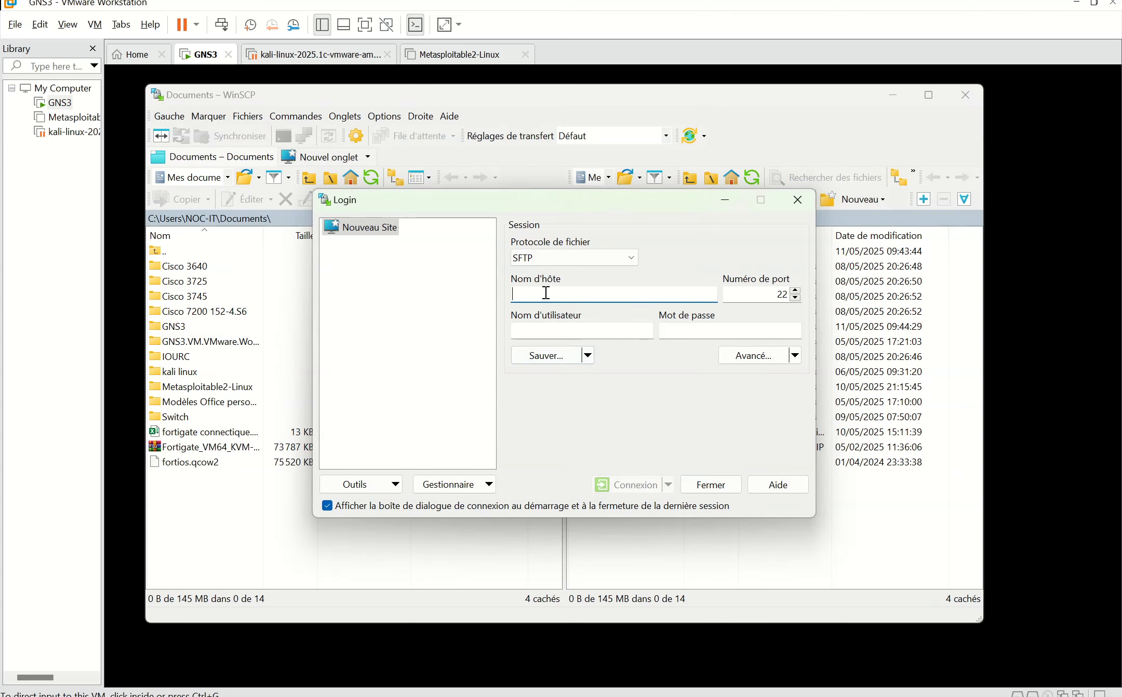
Step: Log in to host 192.168.217.128 with the VM's username and password
type("192.168.217.128")
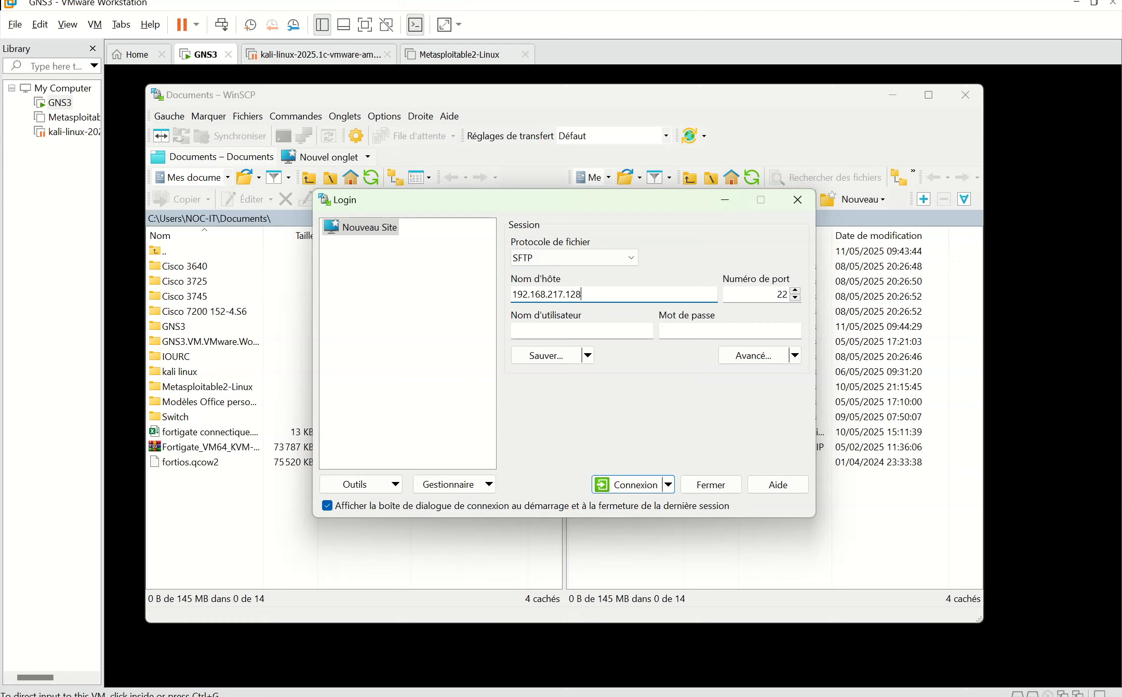
left_click(546, 331)
type("g")
left_click(720, 335)
type("gns3")
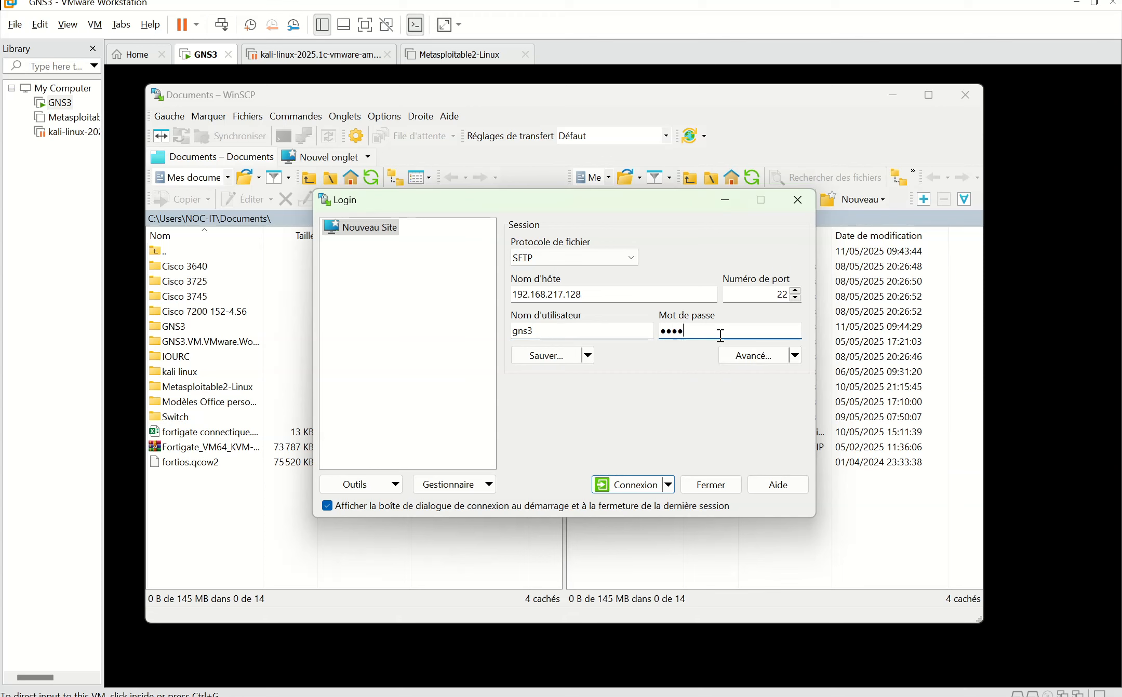
left_click(627, 485)
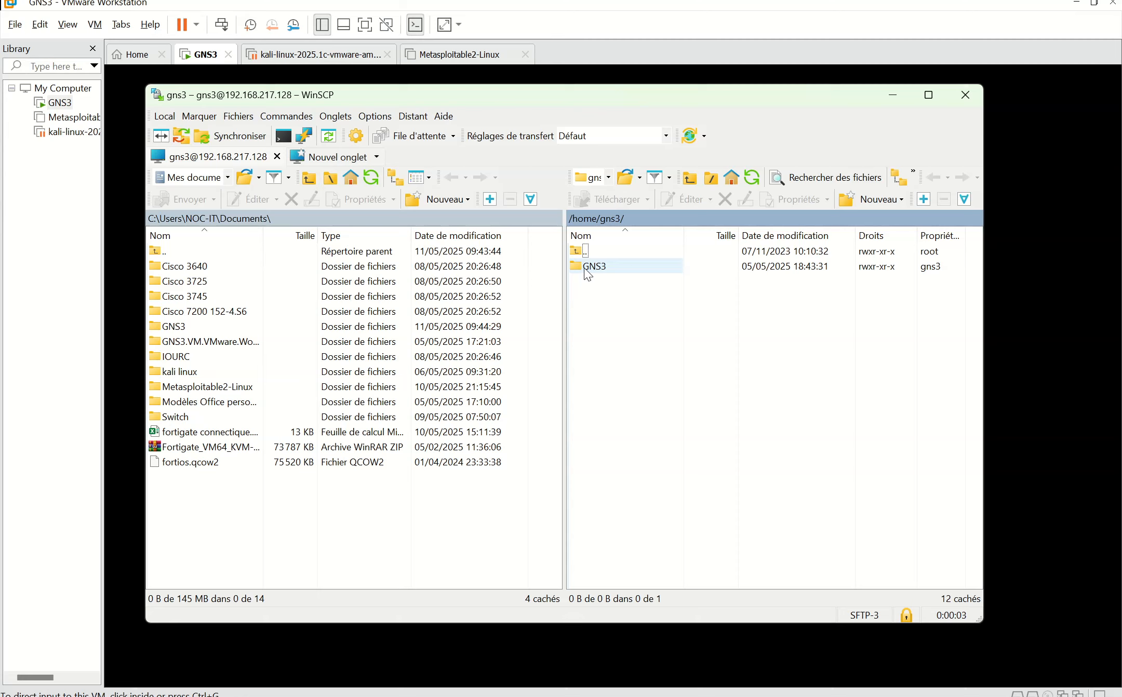
Step: Copy CiscoIOUKeygen3f.py from the local Switch folder into remote /home/gns3/GNS3/
double_click(595, 267)
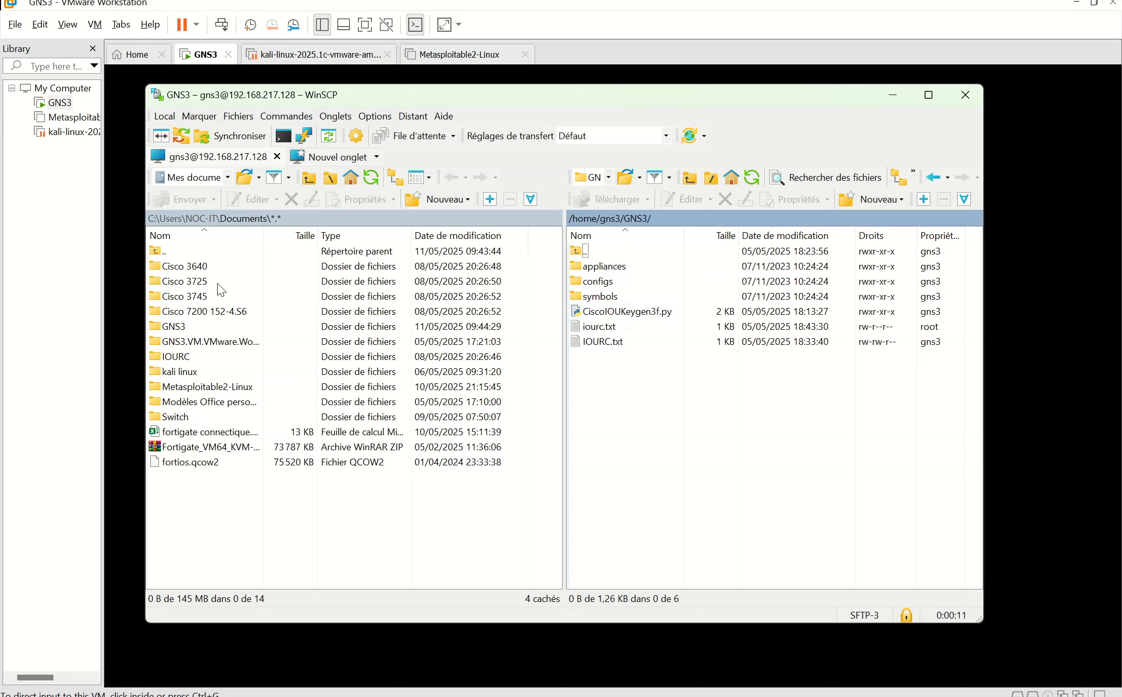
double_click(177, 417)
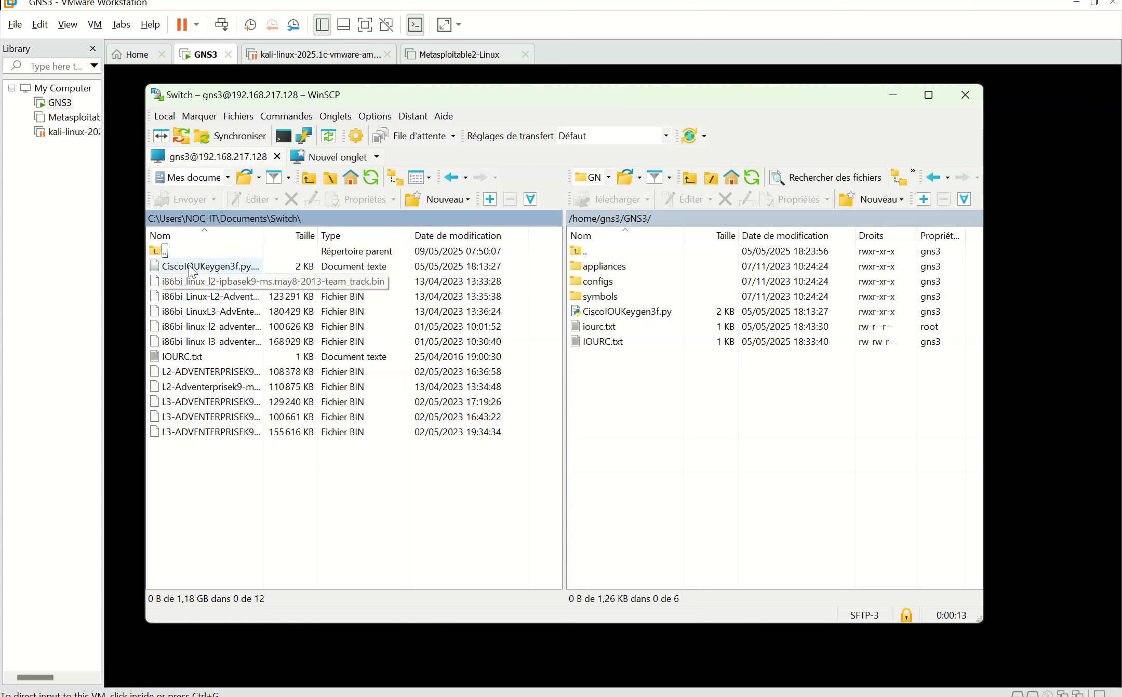
left_click_drag(199, 271, 652, 316)
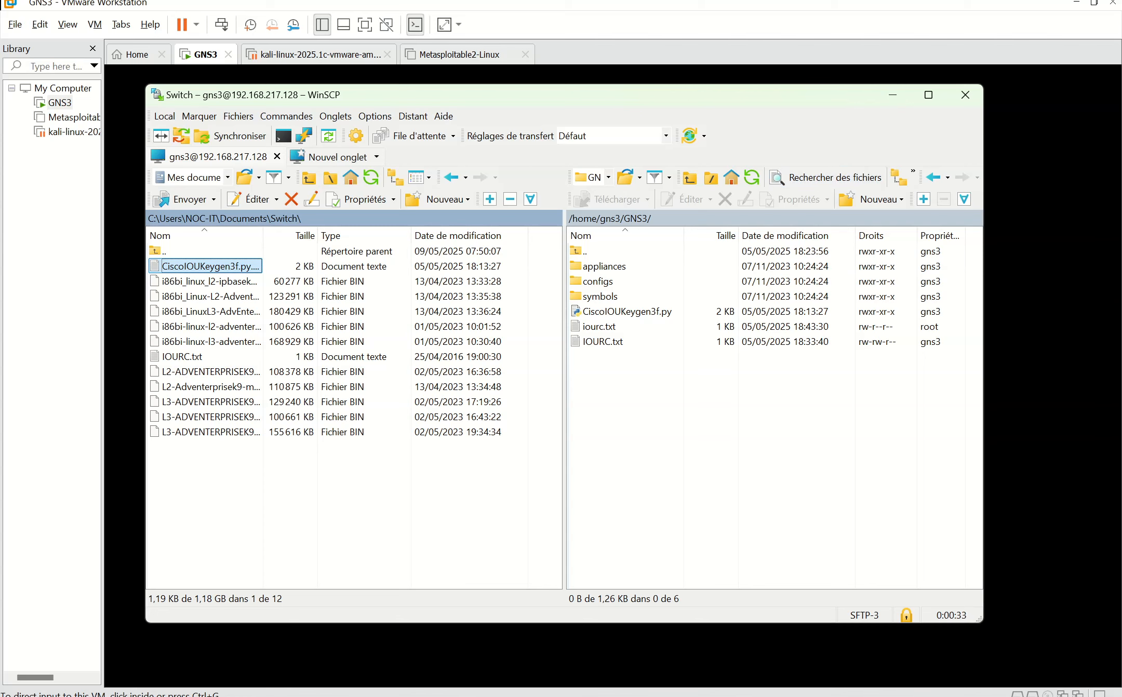
key("super+s")
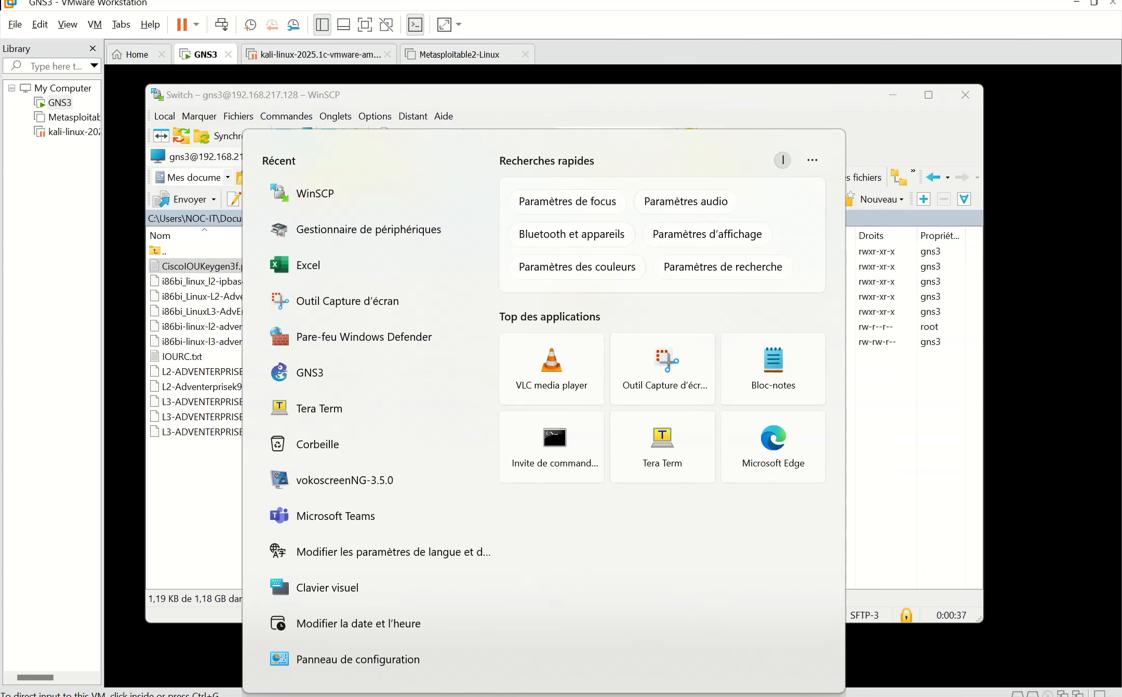
Step: Launch Tera Term and open an SSH connection to 192.168.217.128
type("put")
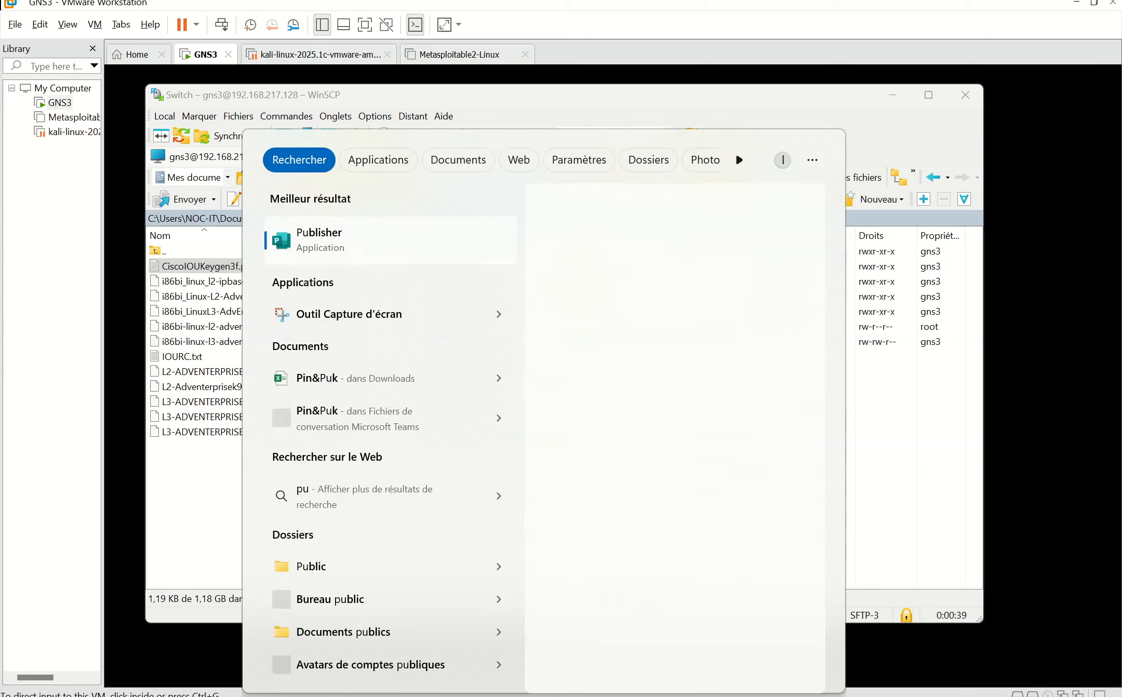
key("BackSpace")
key("BackSpace")
key("BackSpace")
type("ter")
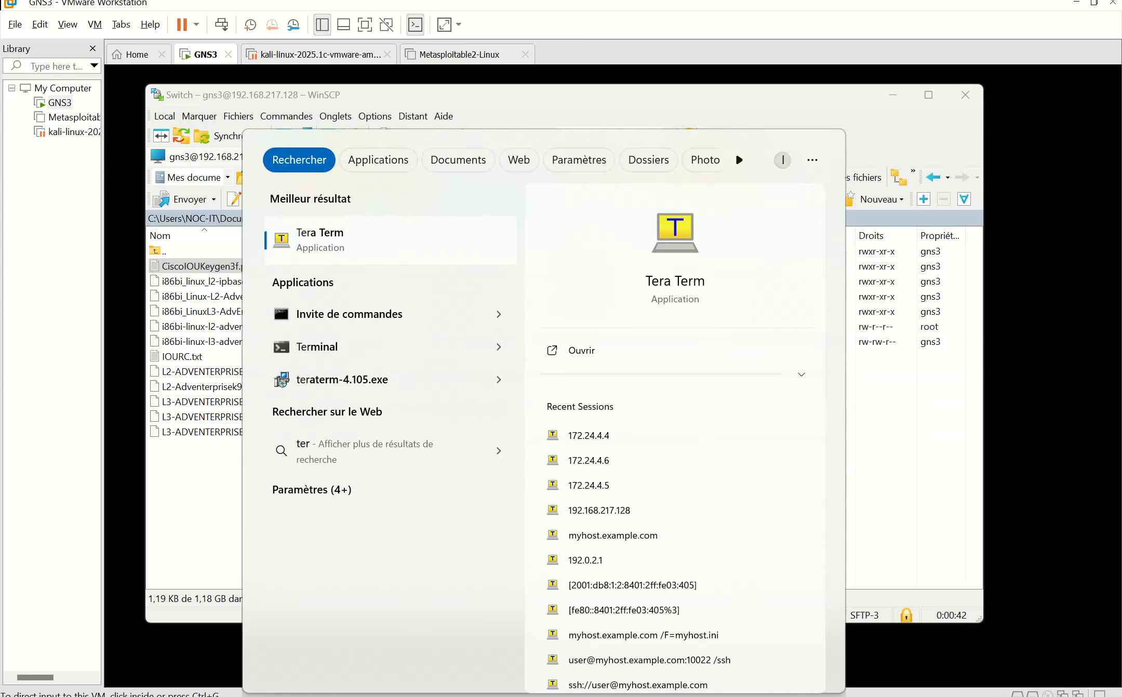
key("Return")
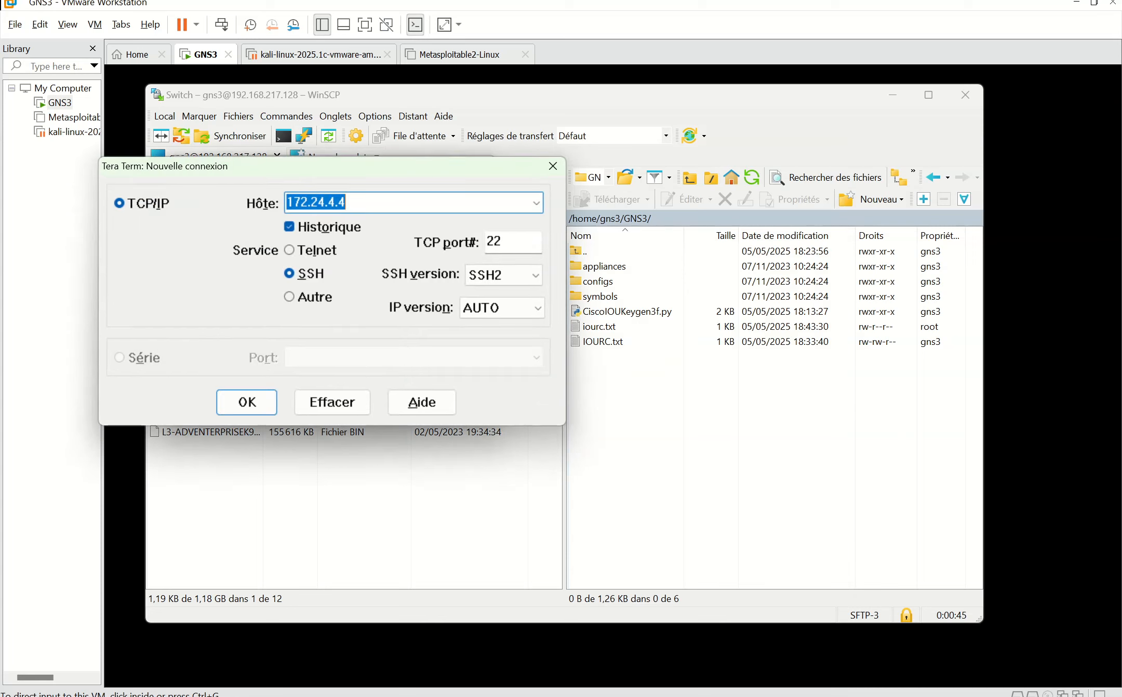
type("192.168.217.12")
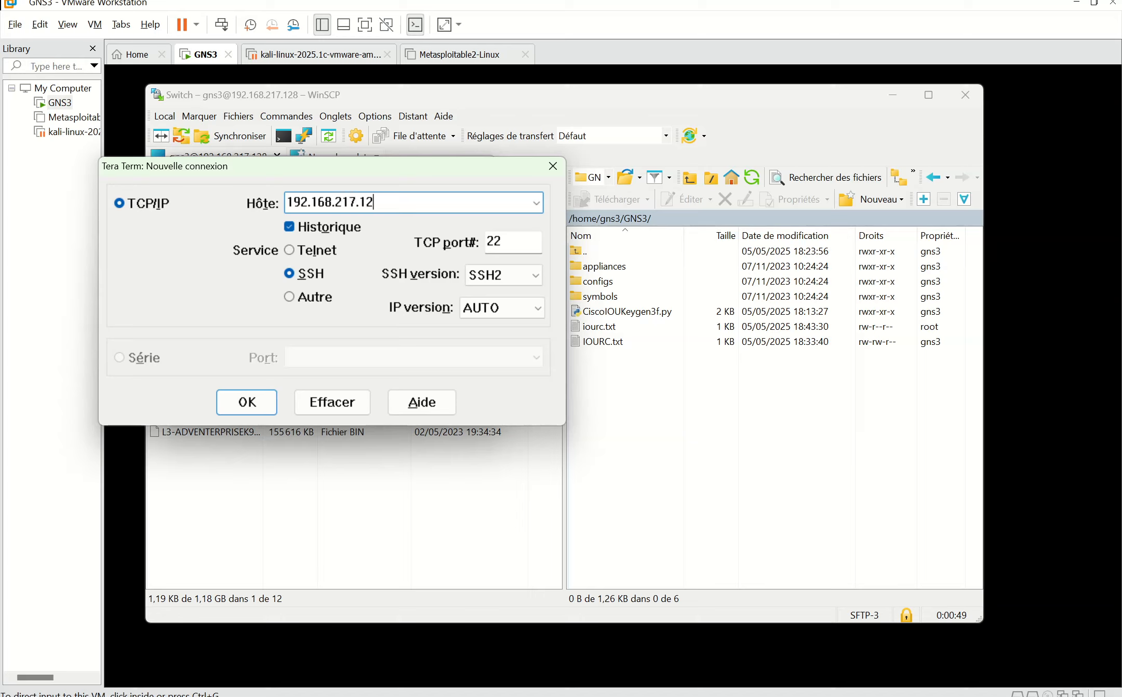
type("68")
left_click(248, 401)
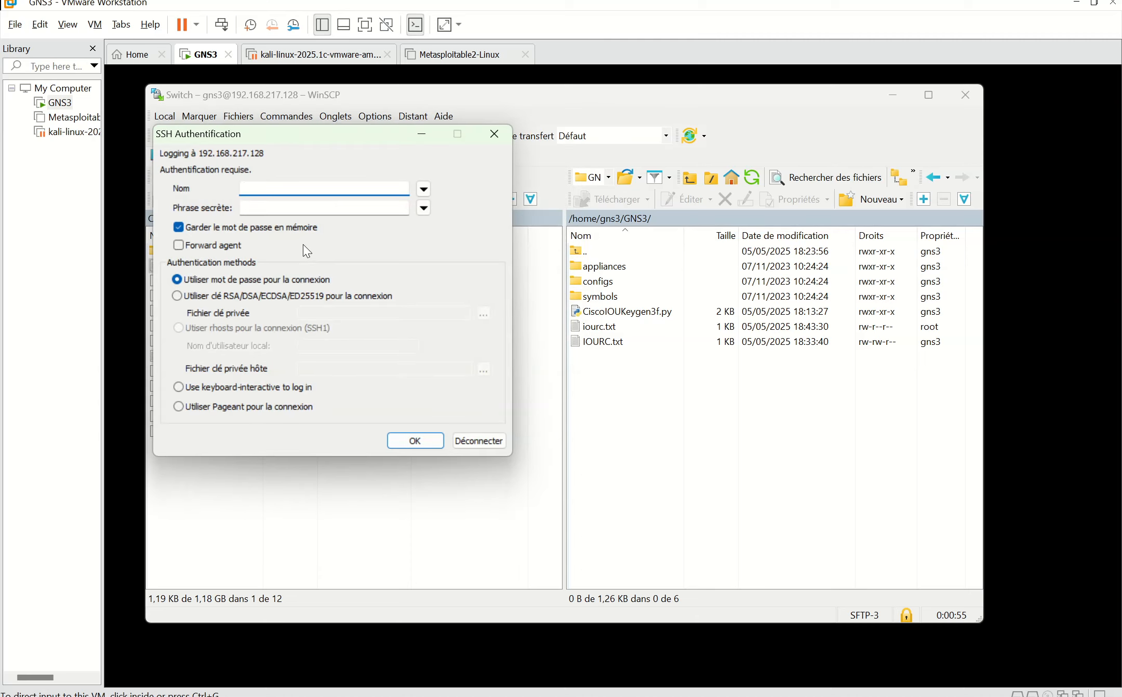
Step: Log in with the VM's user name and passphrase
type("GN")
type("ns3")
left_click(307, 208)
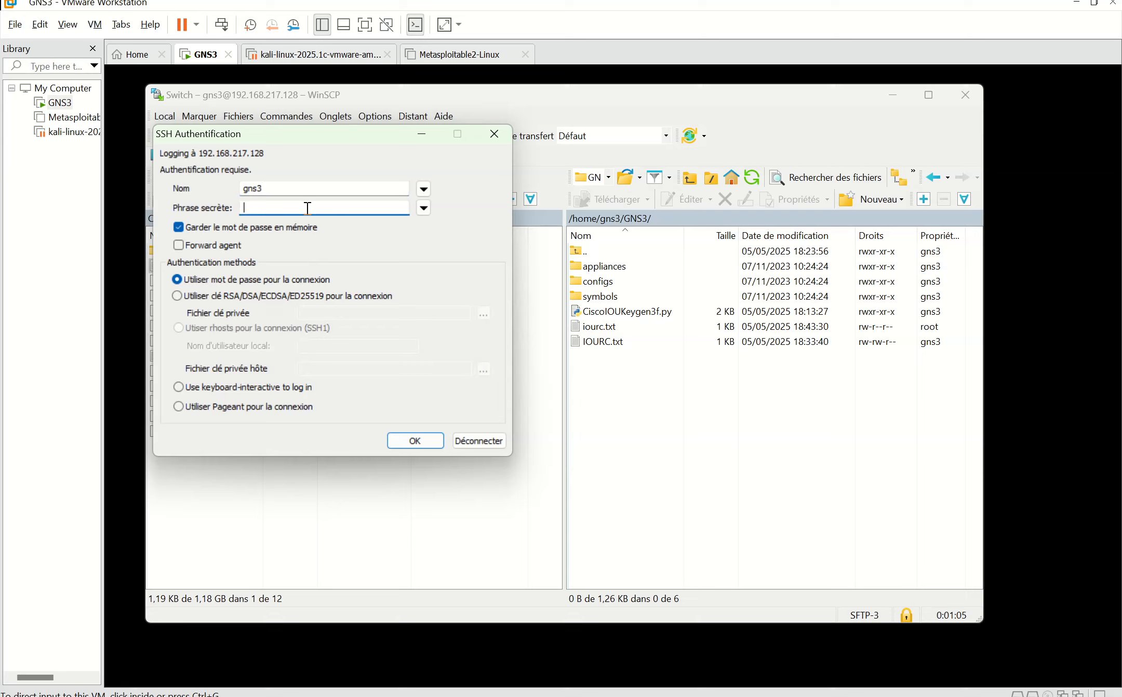
type("gns3")
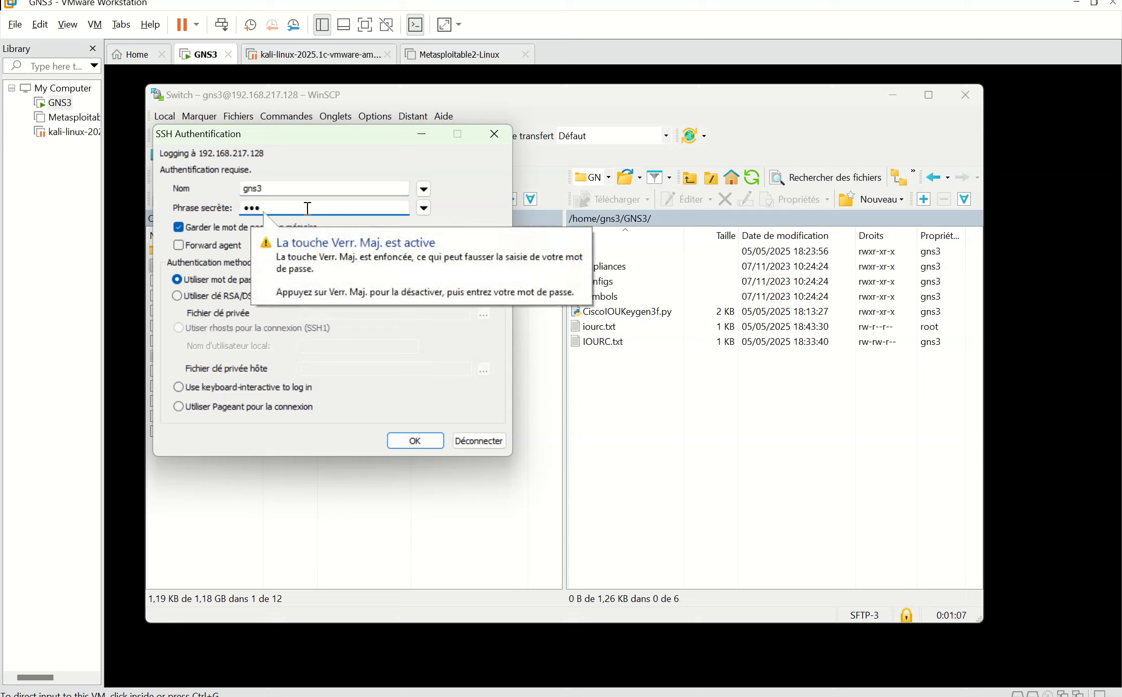
key("Return")
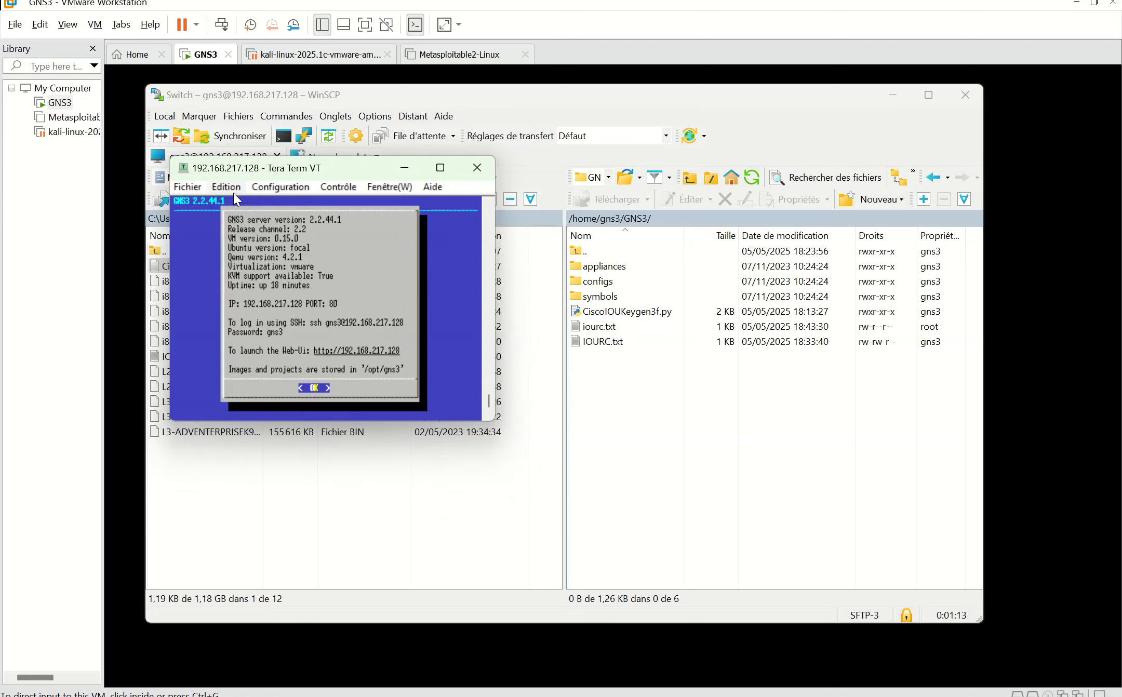
Step: Dismiss the GNS3 VM information screen and set the Tera Term font size to 14
key("Return")
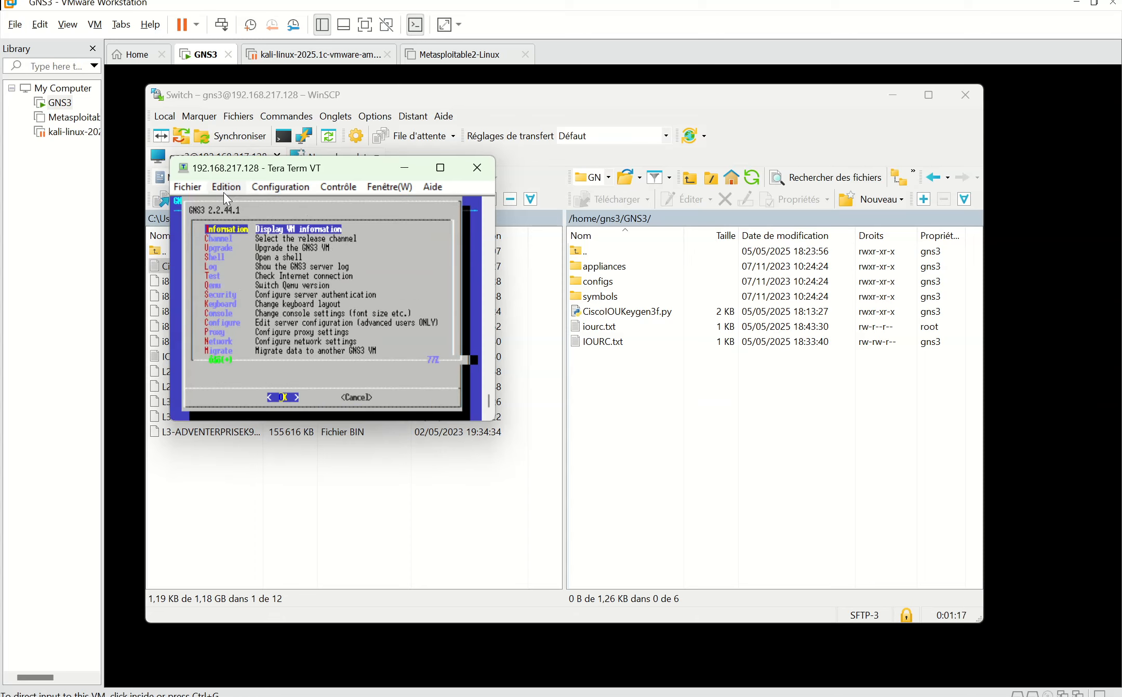
left_click(276, 188)
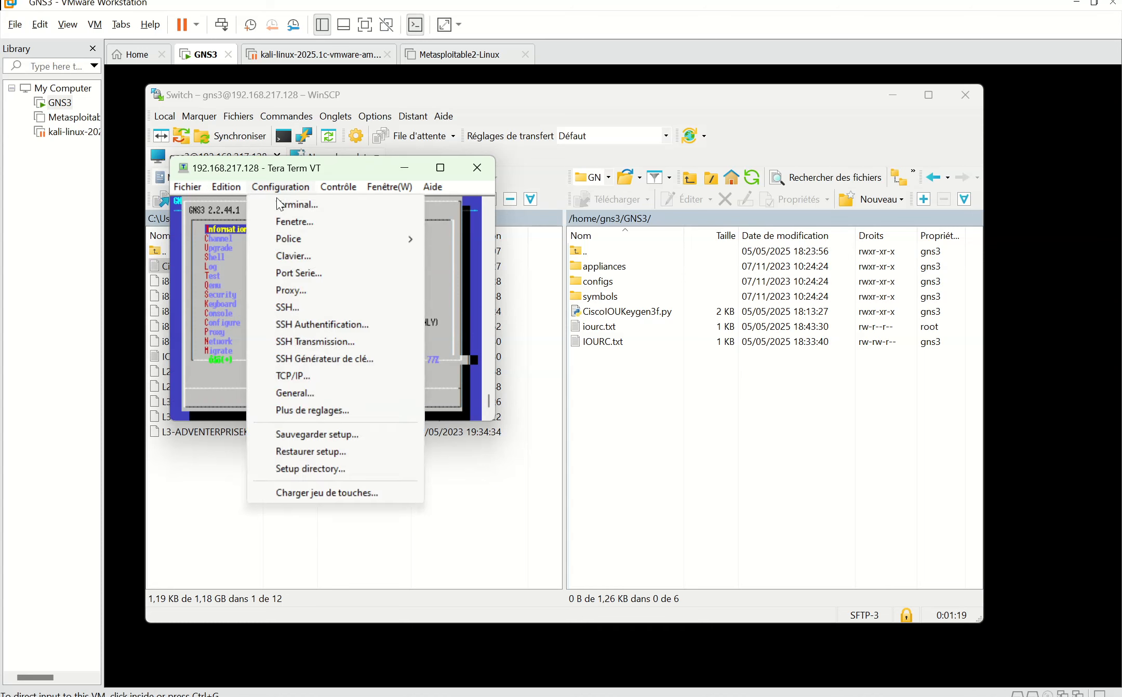
mouse_move(334, 245)
left_click(451, 242)
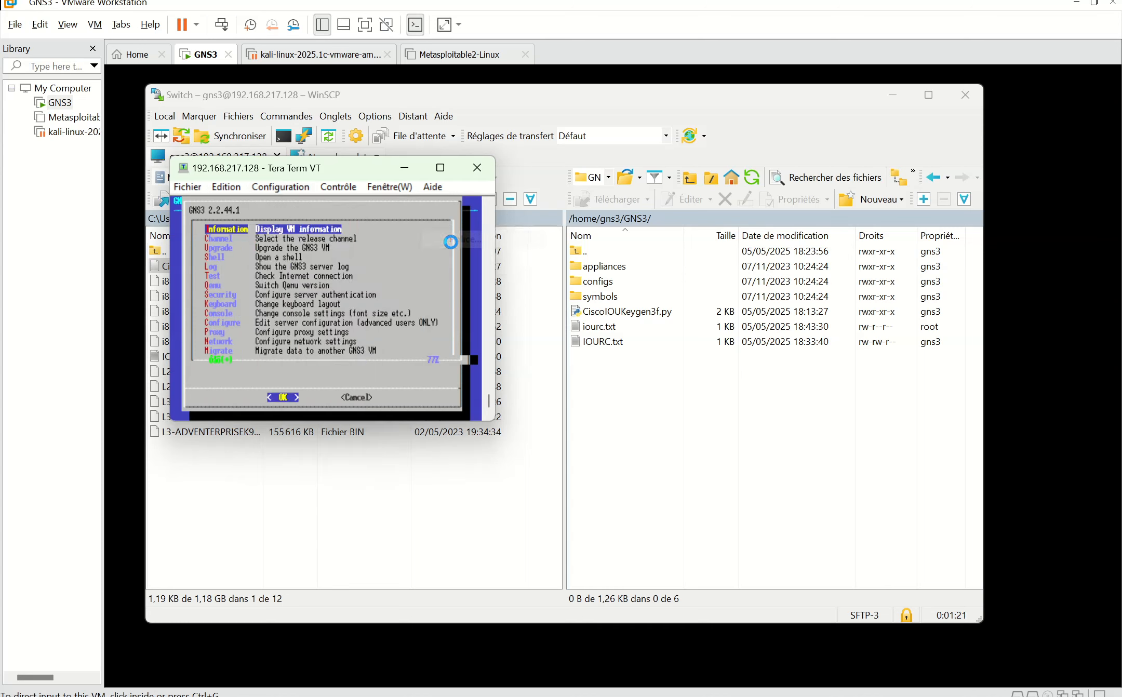
left_click(400, 259)
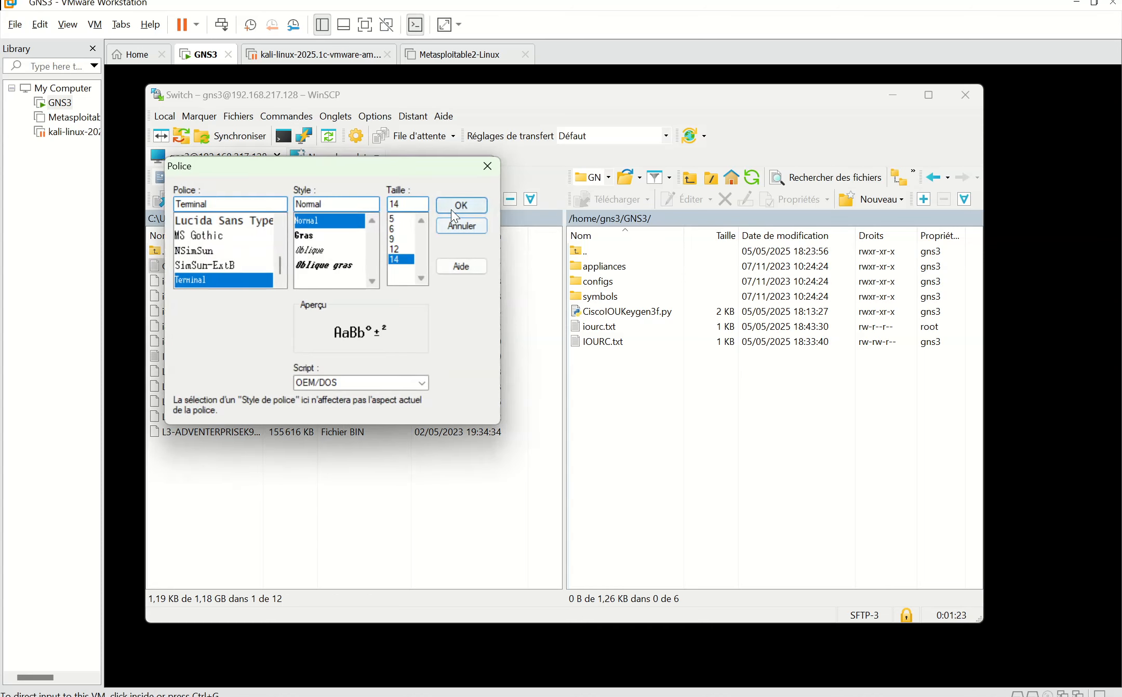
left_click(451, 209)
left_click_drag(492, 173, 566, 151)
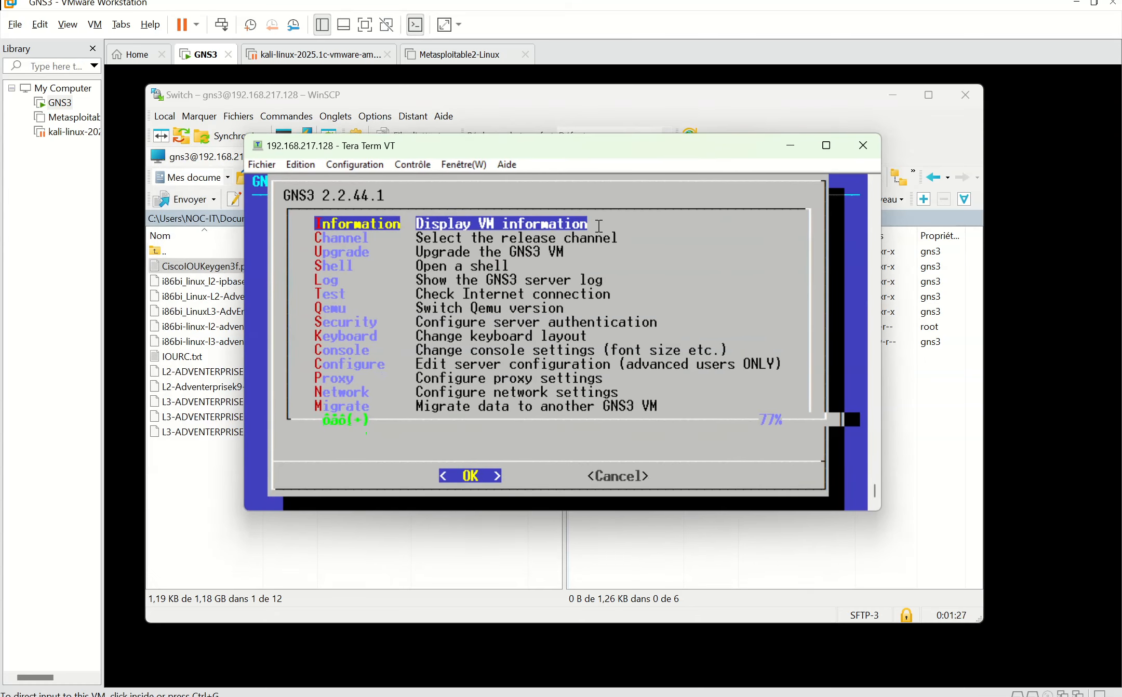
Step: Open the GNS3 VM shell, cd into GNS3 and list its files, including CiscoIOUKeygen3f.py
key("Down")
key("Down")
key("Down")
key("Return")
key("Return")
key("Return")
key("Return")
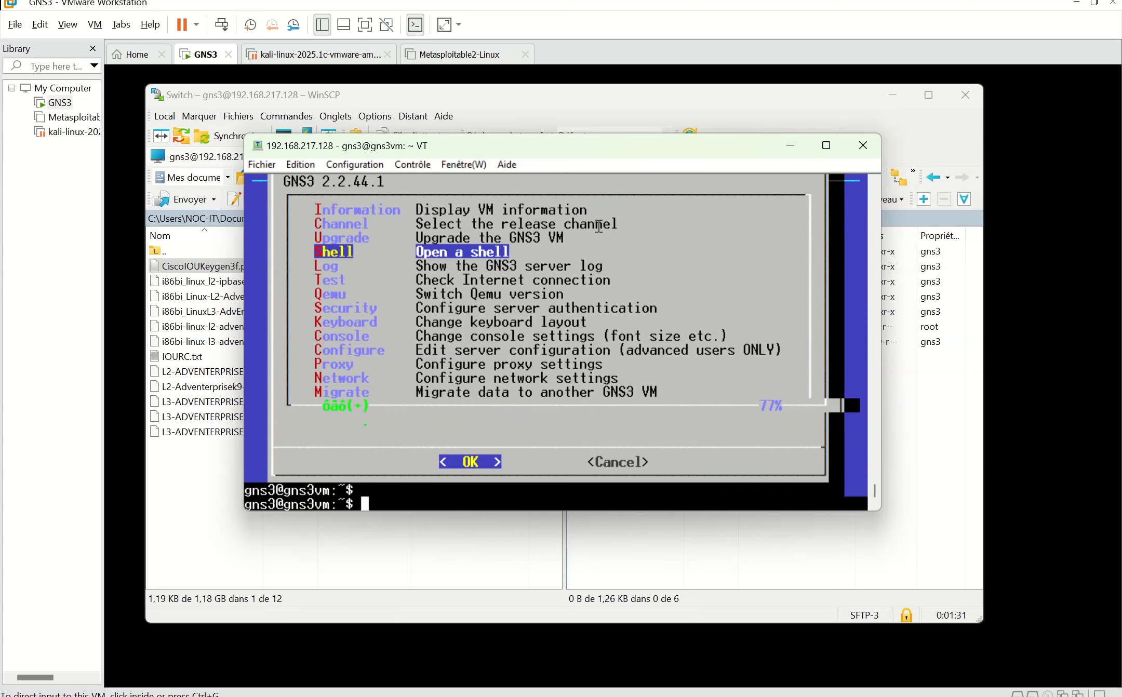
type("cd")
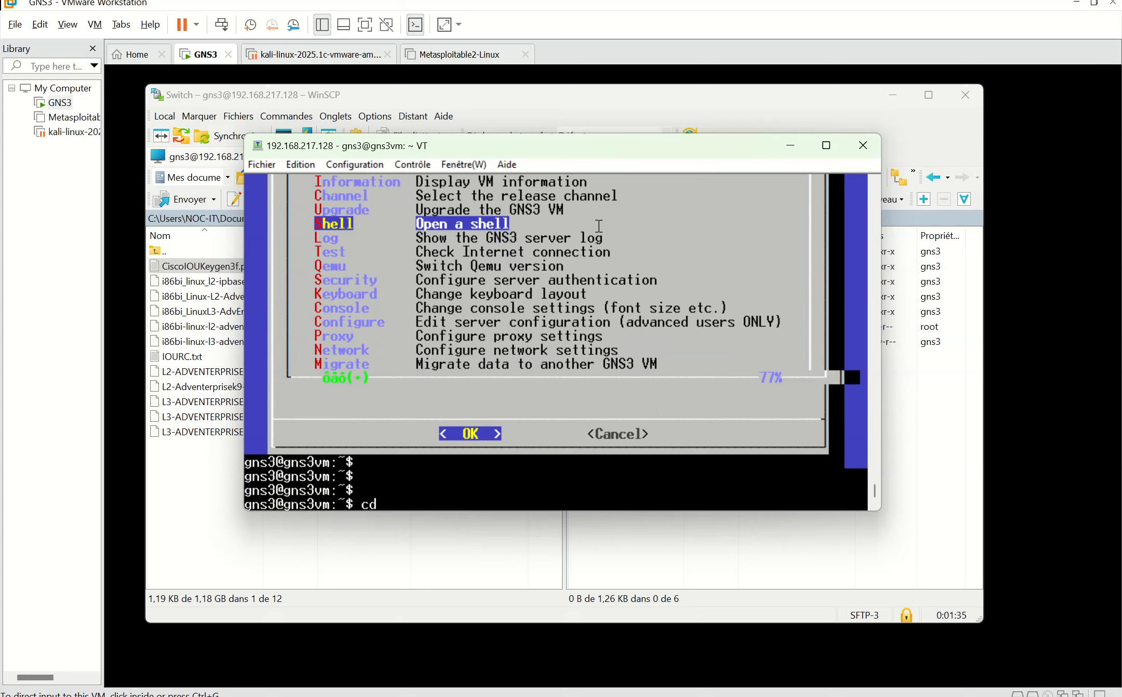
type("GNS3")
key("Return")
type("ls")
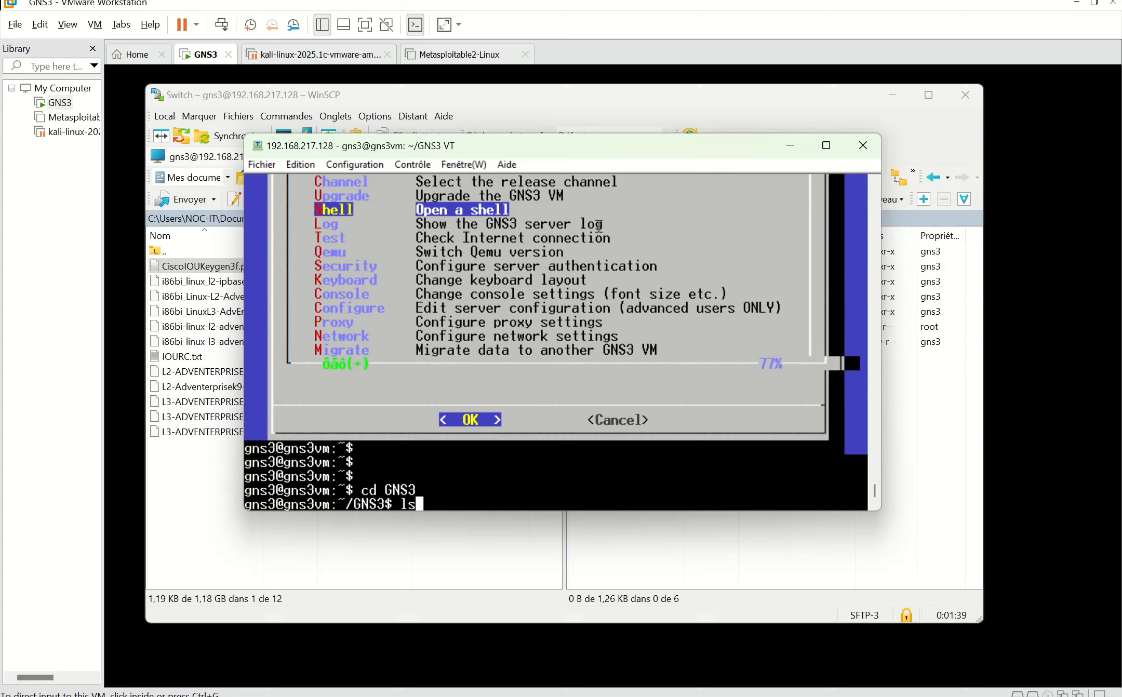
key("Return")
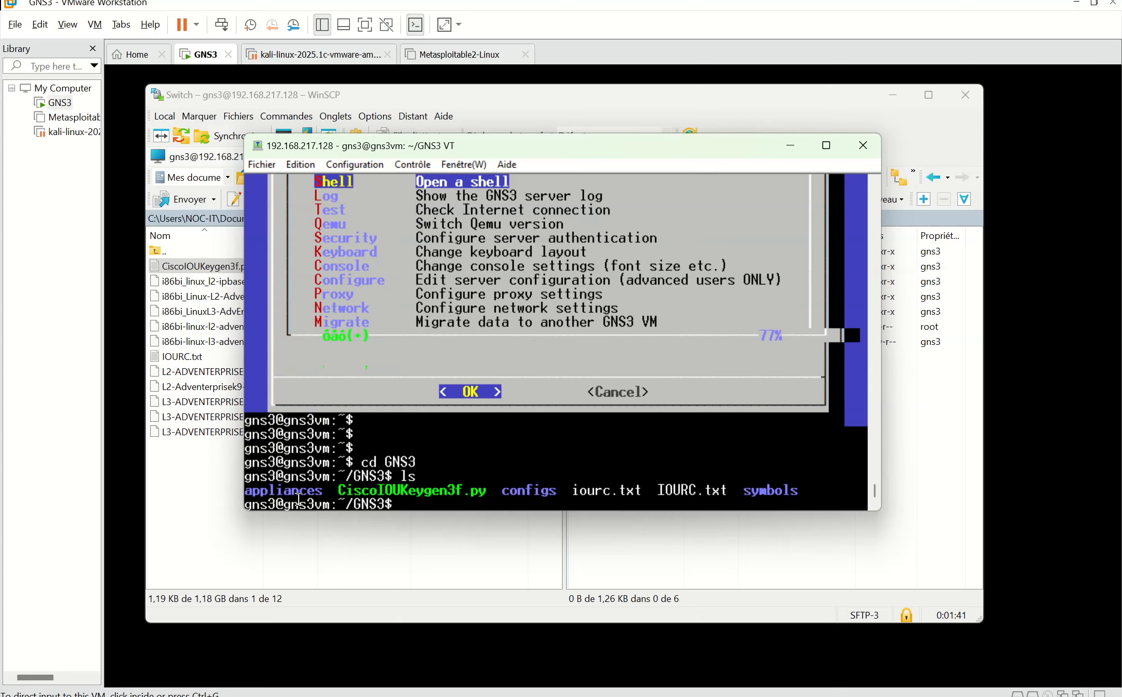
left_click_drag(337, 491, 484, 493)
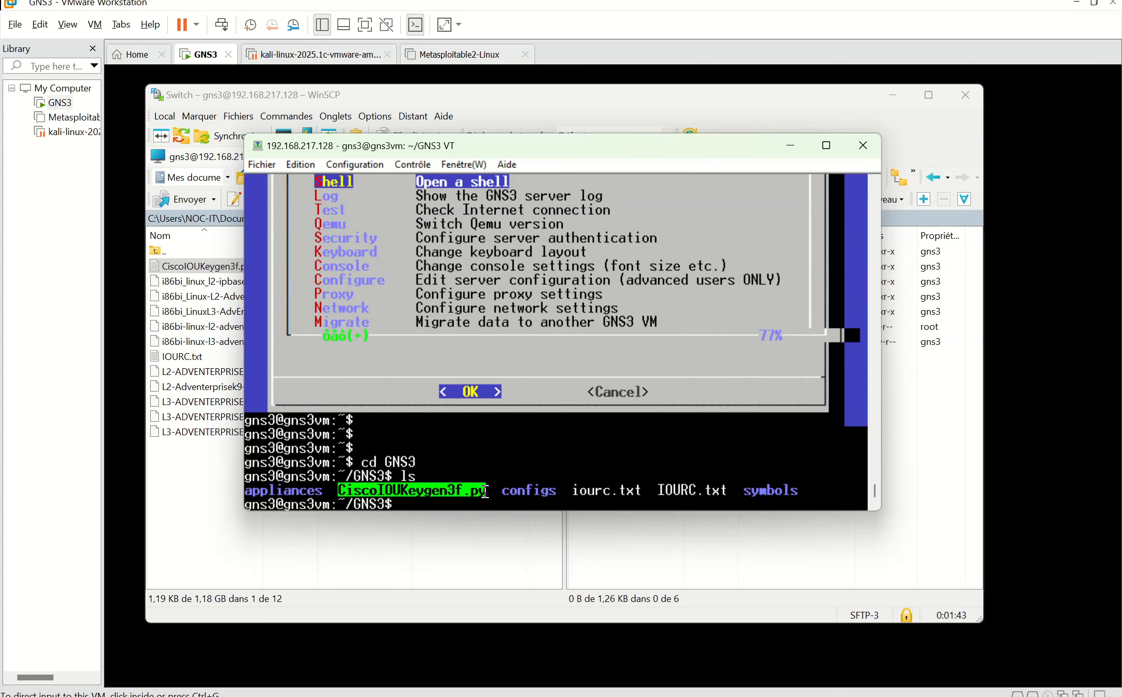
left_click(489, 491)
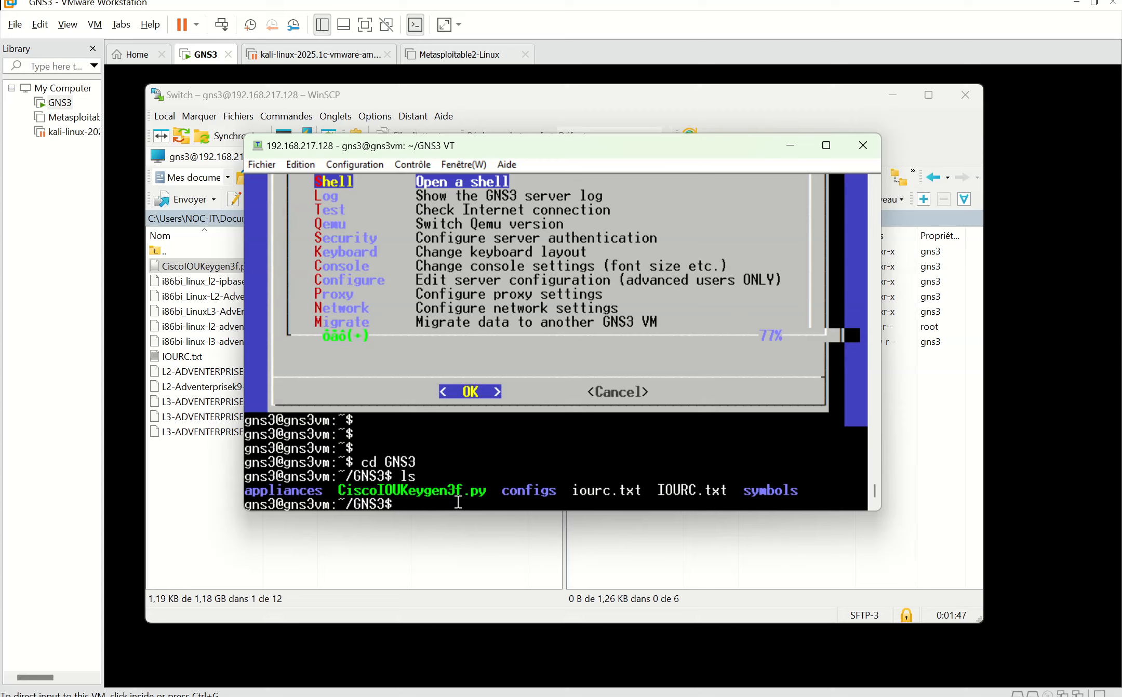
type("puy")
key("BackSpace")
key("BackSpace")
type("python3 cisCO")
key("BackSpace")
key("BackSpace")
key("BackSpace")
key("BackSpace")
key("BackSpace")
type("Cisco")
key("Tab")
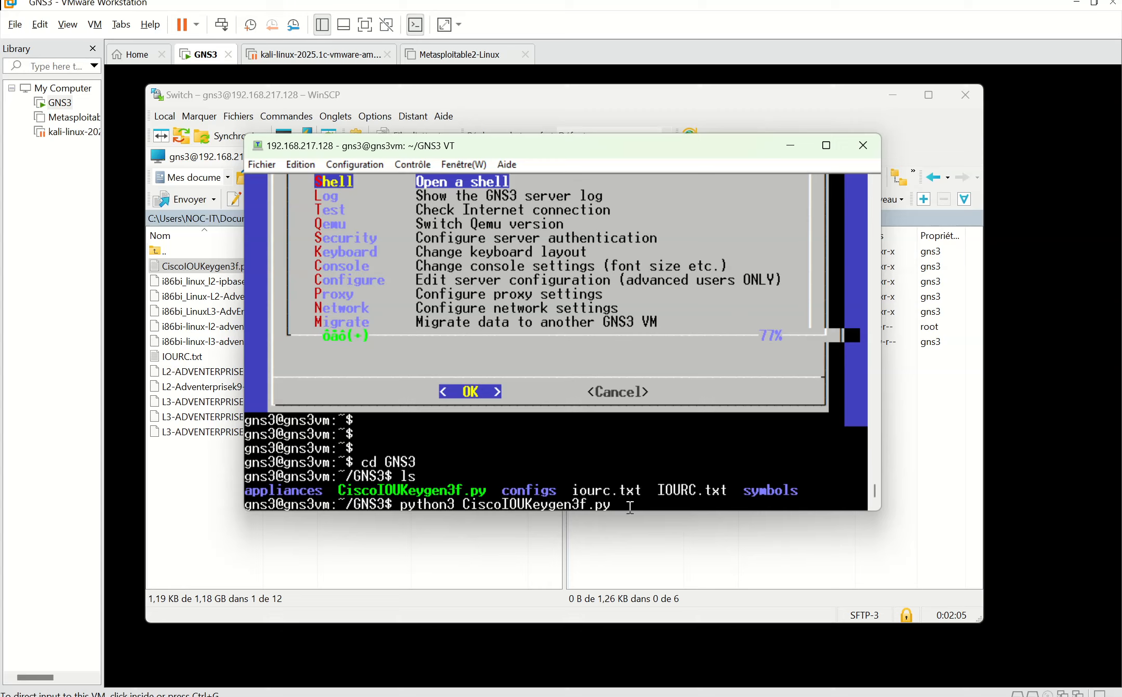
key("BackSpace")
key("BackSpace")
key("BackSpace")
key("BackSpace")
key("BackSpace")
key("BackSpace")
key("BackSpace")
key("BackSpace")
key("BackSpace")
key("BackSpace")
key("BackSpace")
key("BackSpace")
key("BackSpace")
key("BackSpace")
key("BackSpace")
key("BackSpace")
key("BackSpace")
key("BackSpace")
key("BackSpace")
key("BackSpace")
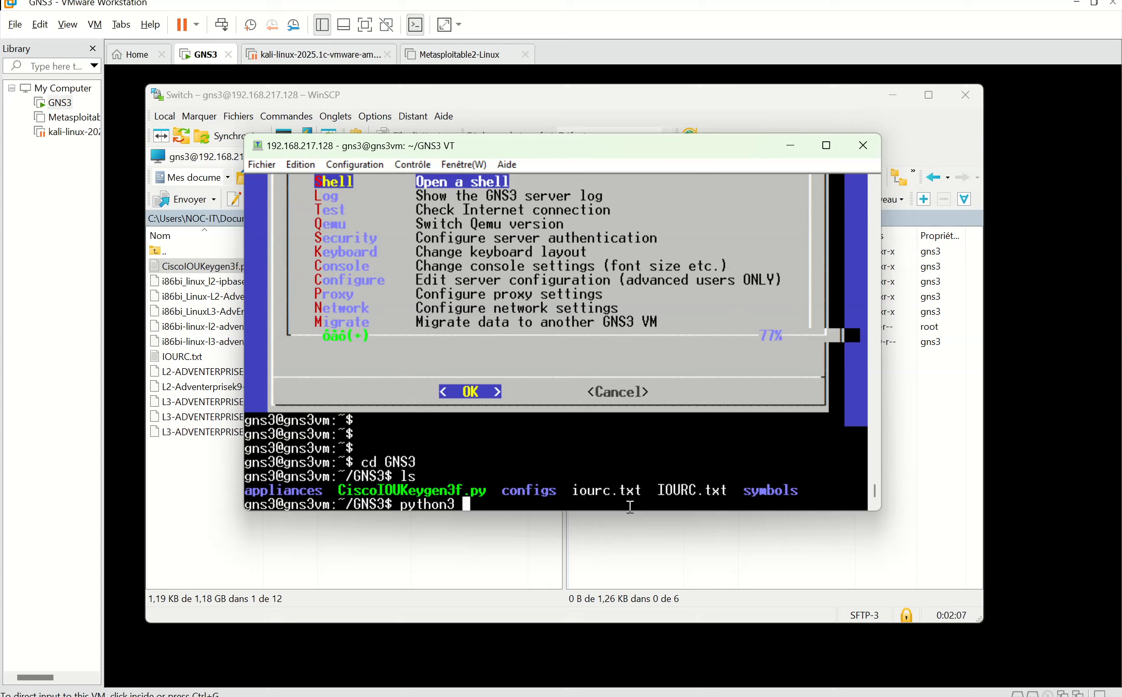
key("BackSpace")
key("BackSpace")
key("BackSpace")
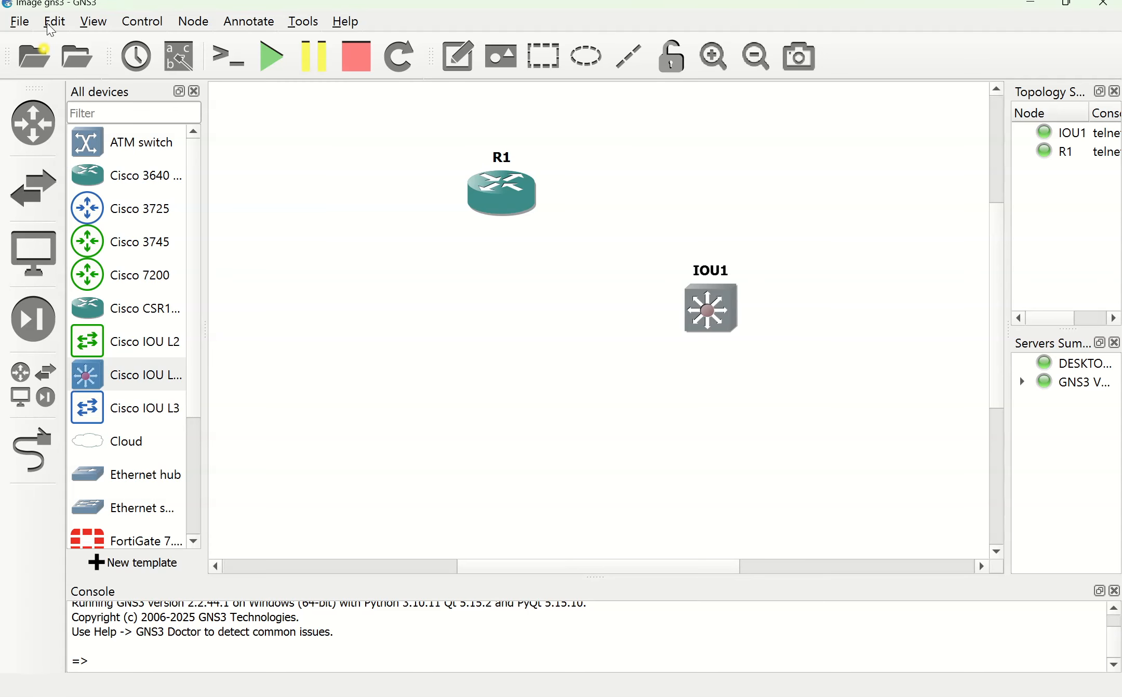
Step: Open Preferences > IOS on UNIX and review the IOURC licence file from the Switch folder
left_click(53, 23)
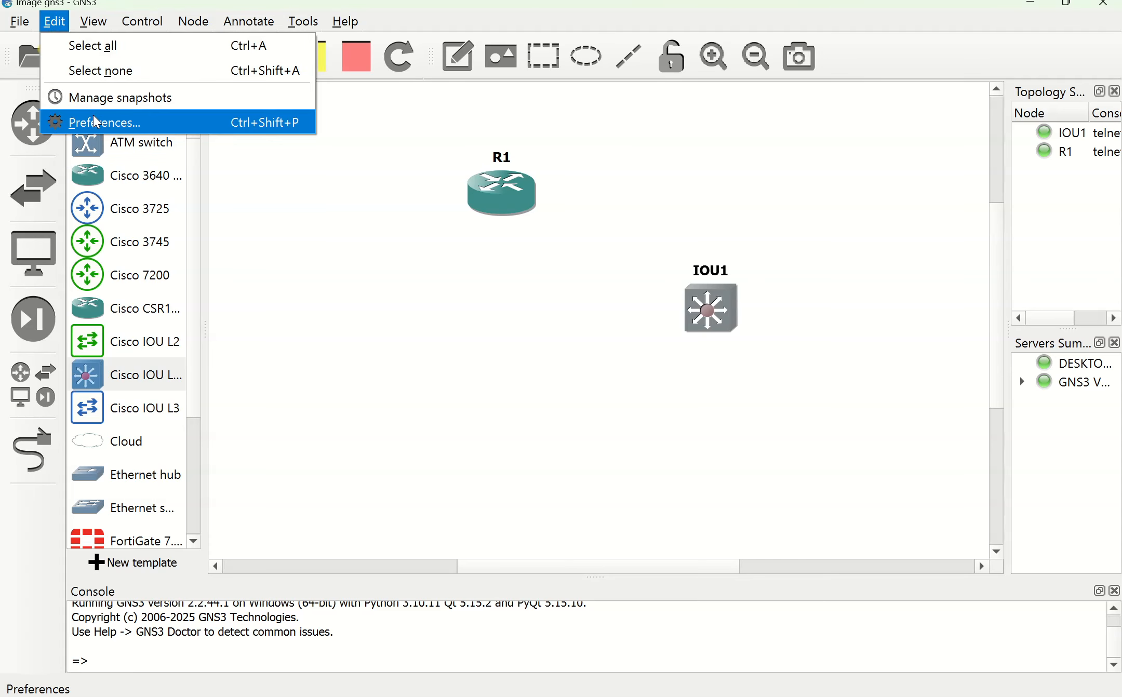
left_click(96, 119)
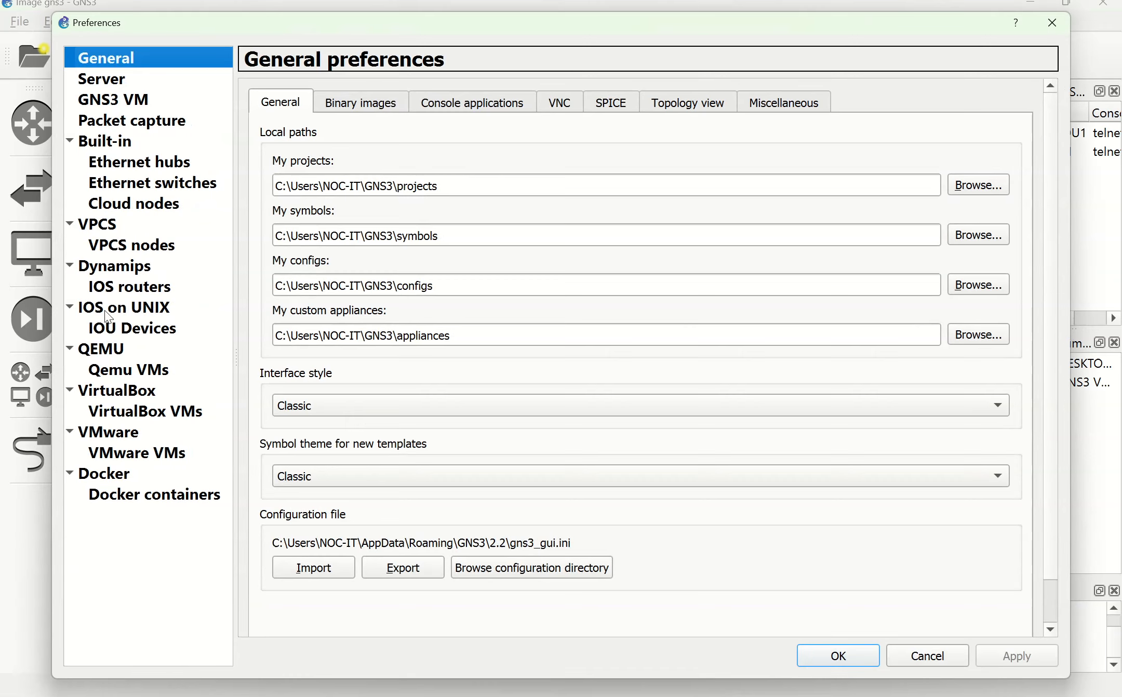
left_click(119, 314)
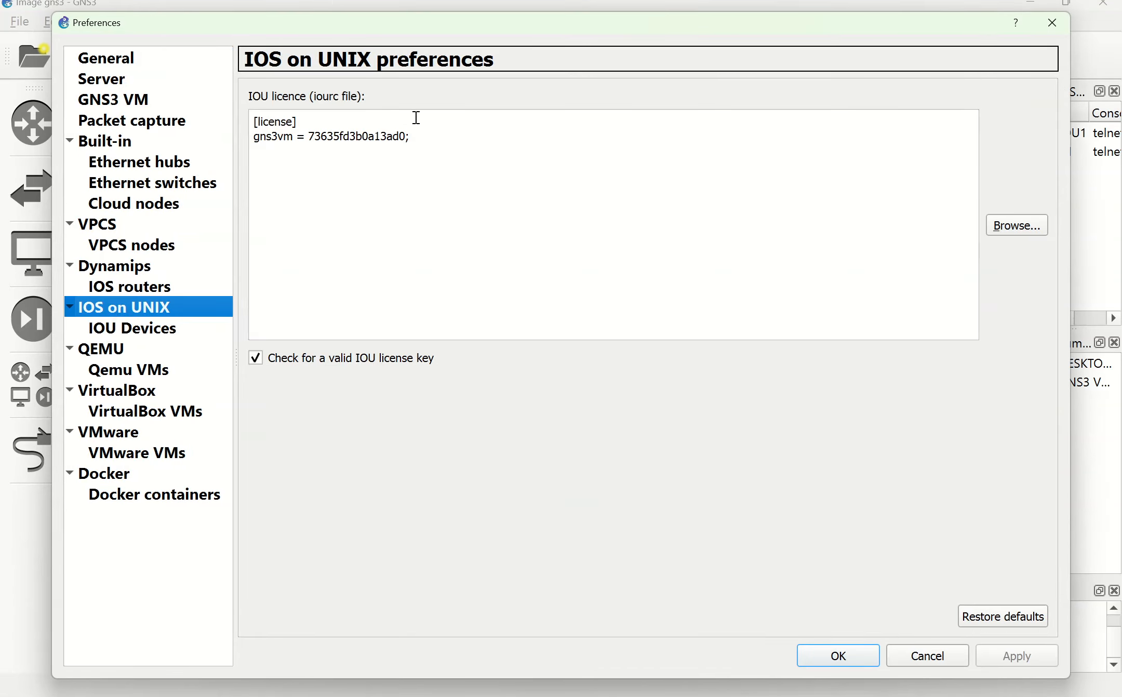
left_click(436, 695)
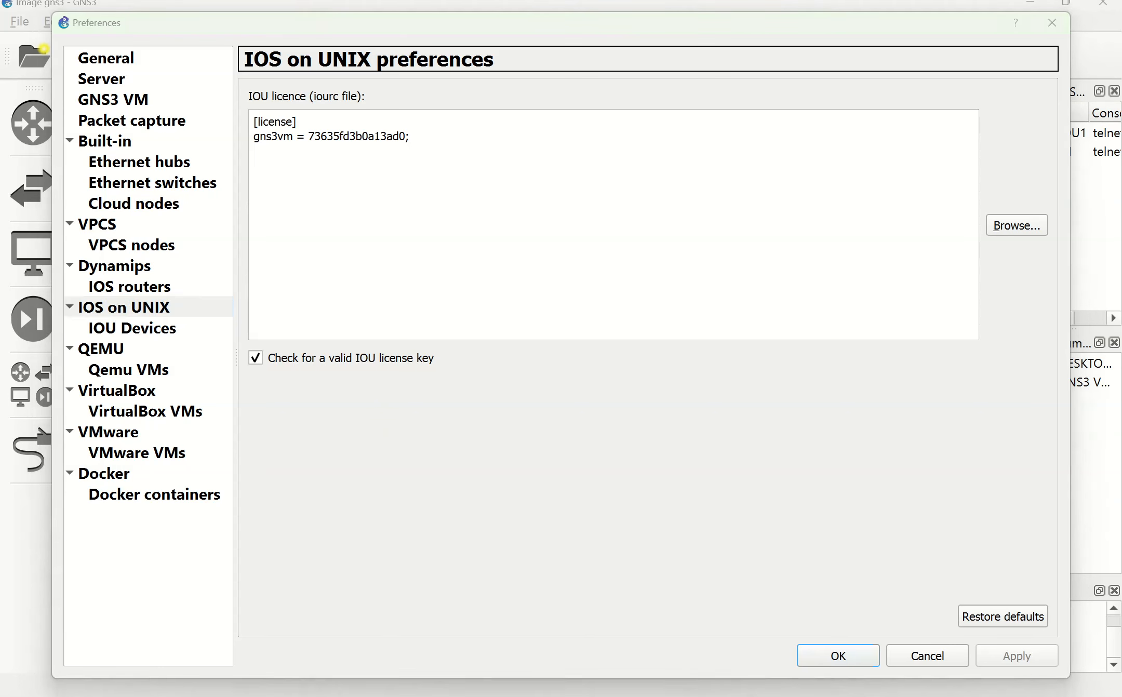
double_click(185, 271)
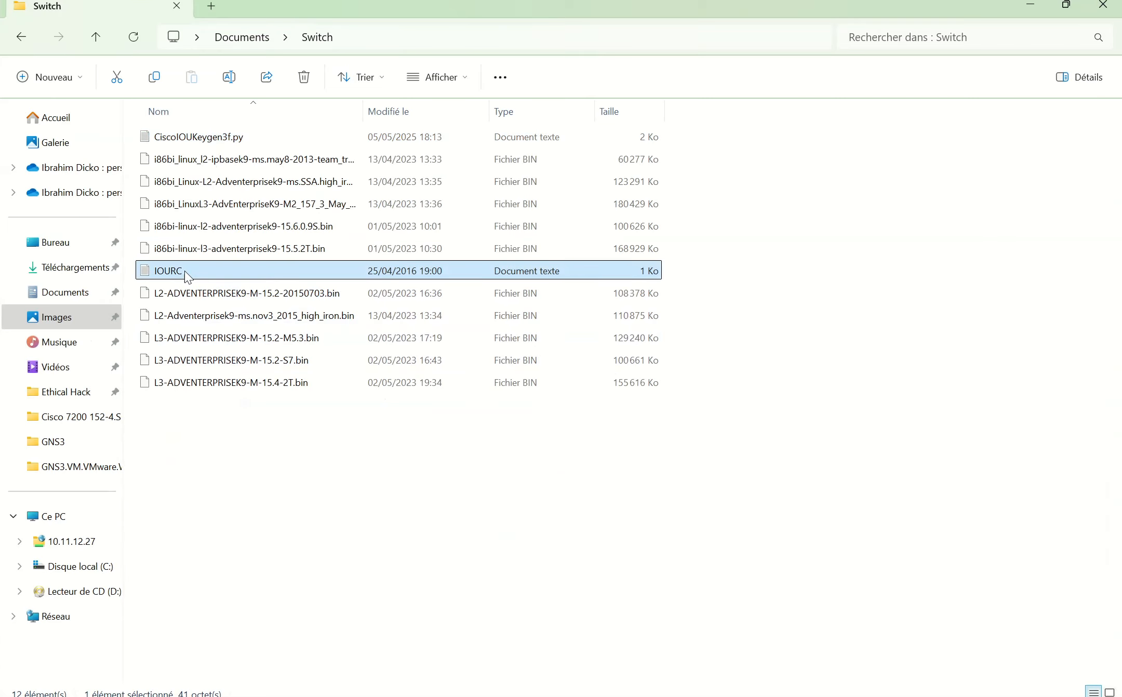
key("ctrl+a")
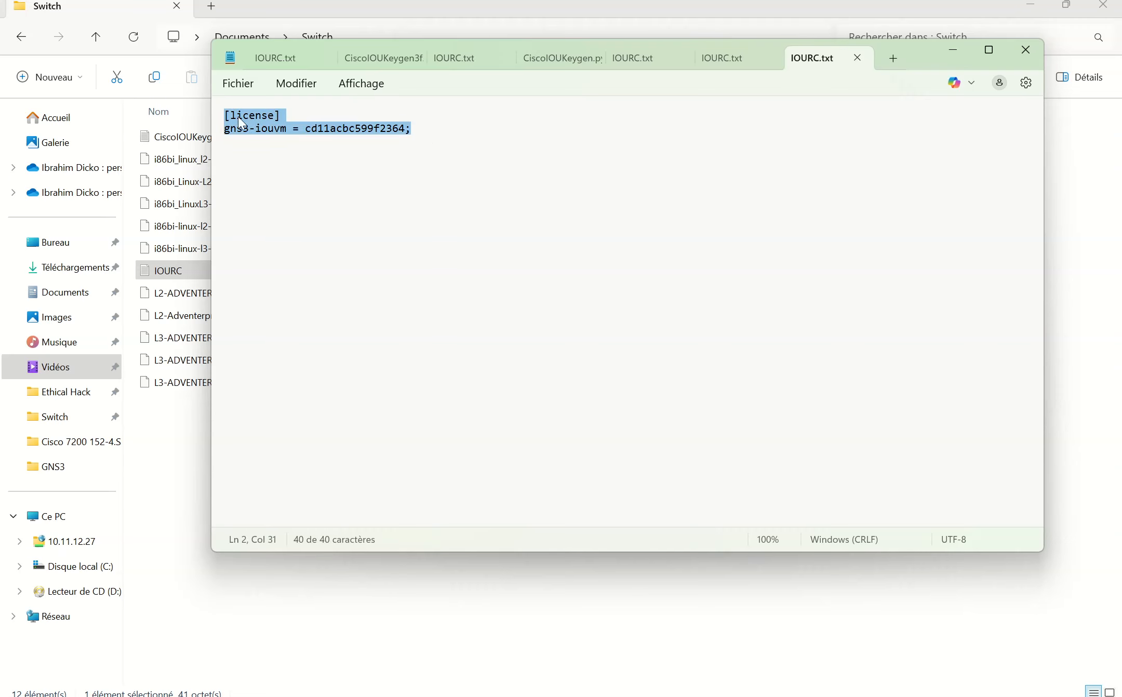
left_click(347, 151)
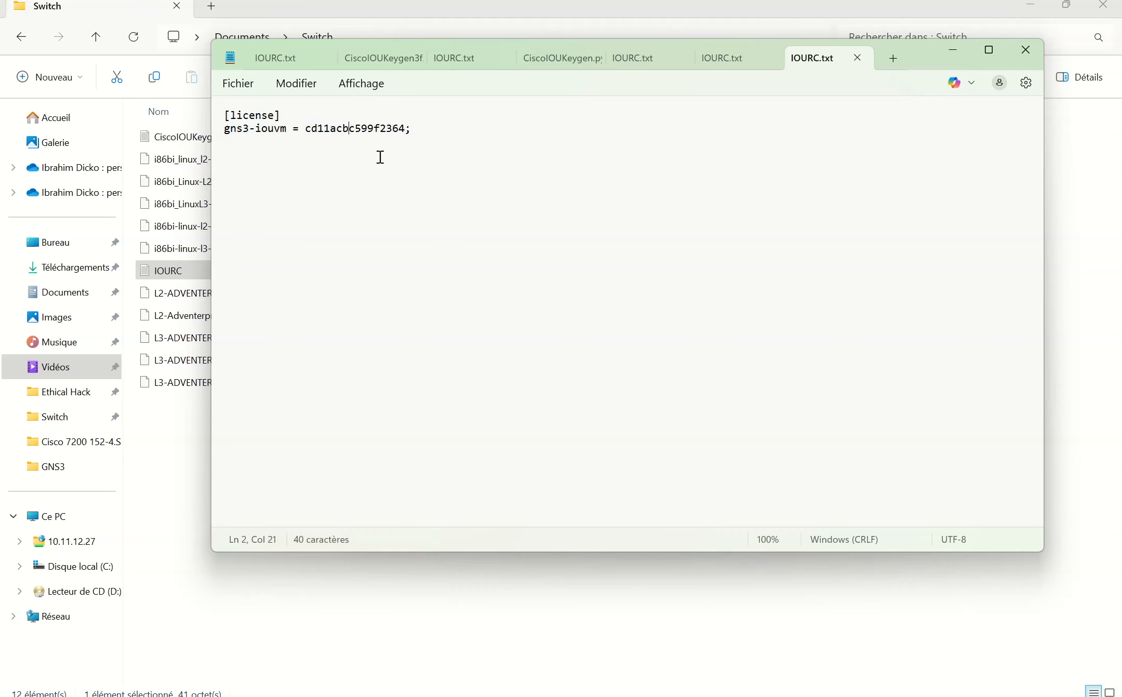
left_click(953, 52)
key("alt+Tab")
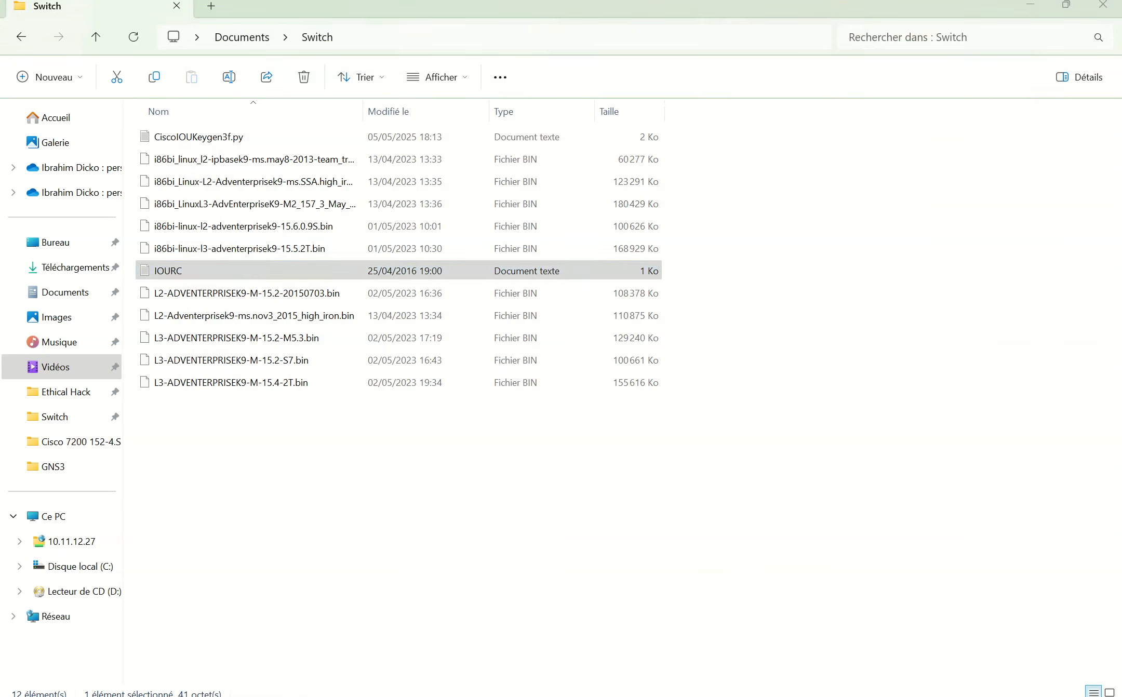
Step: Check the existing IOU licence text and close Preferences with OK
left_click_drag(448, 137, 259, 123)
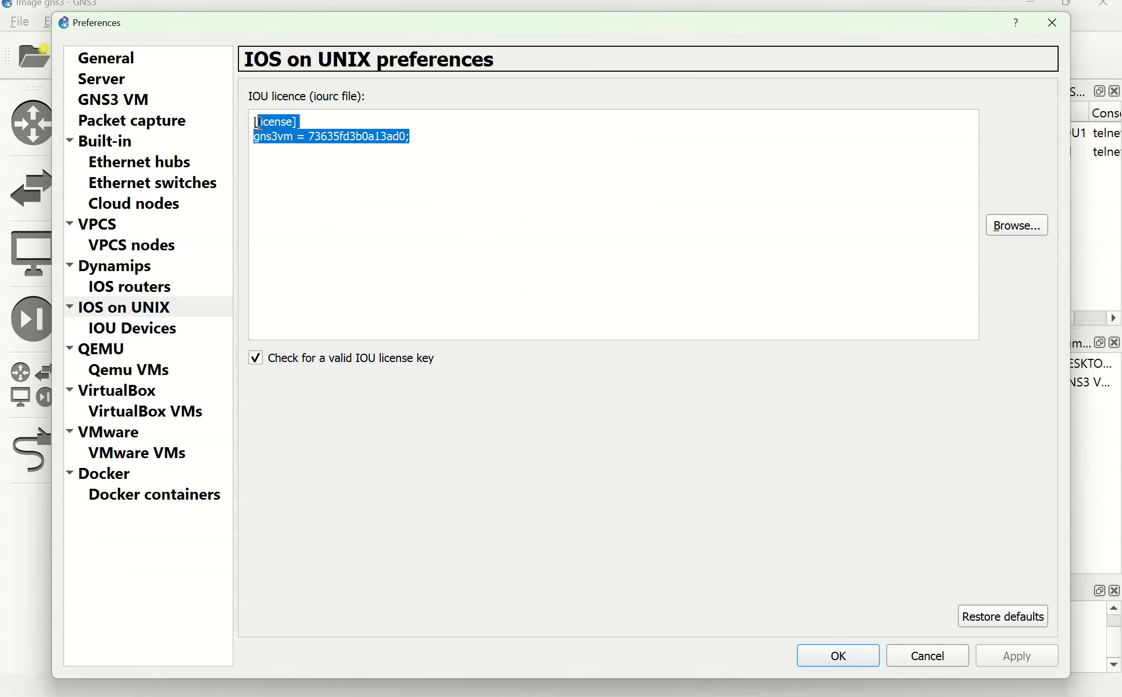
left_click(462, 168)
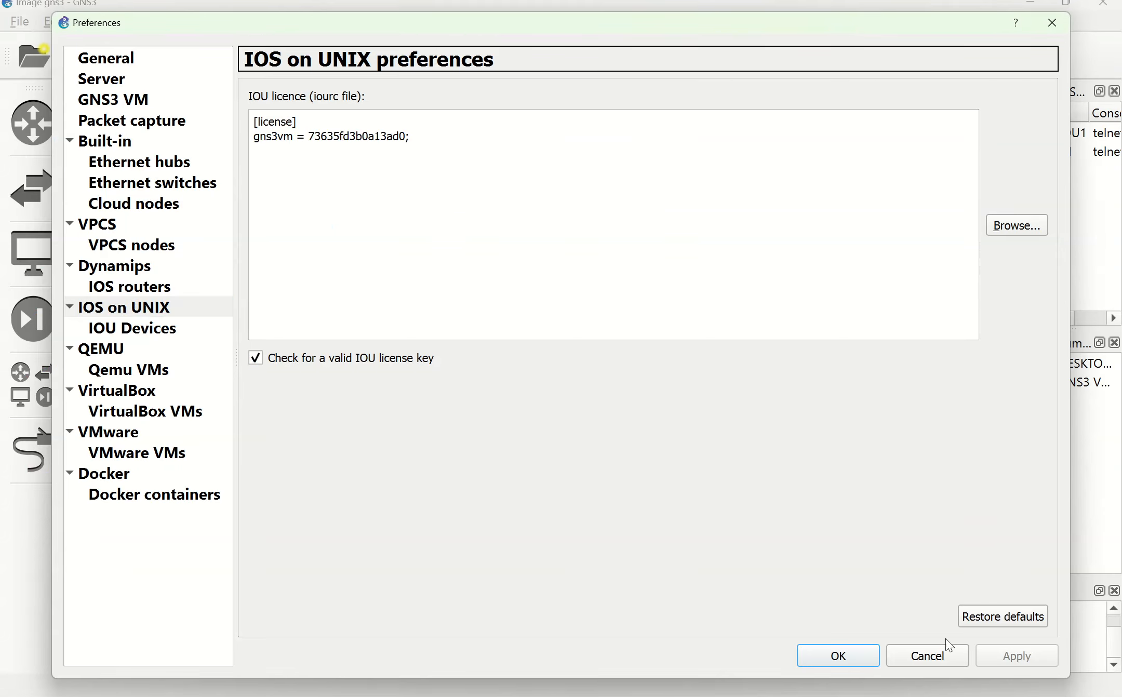
left_click(847, 656)
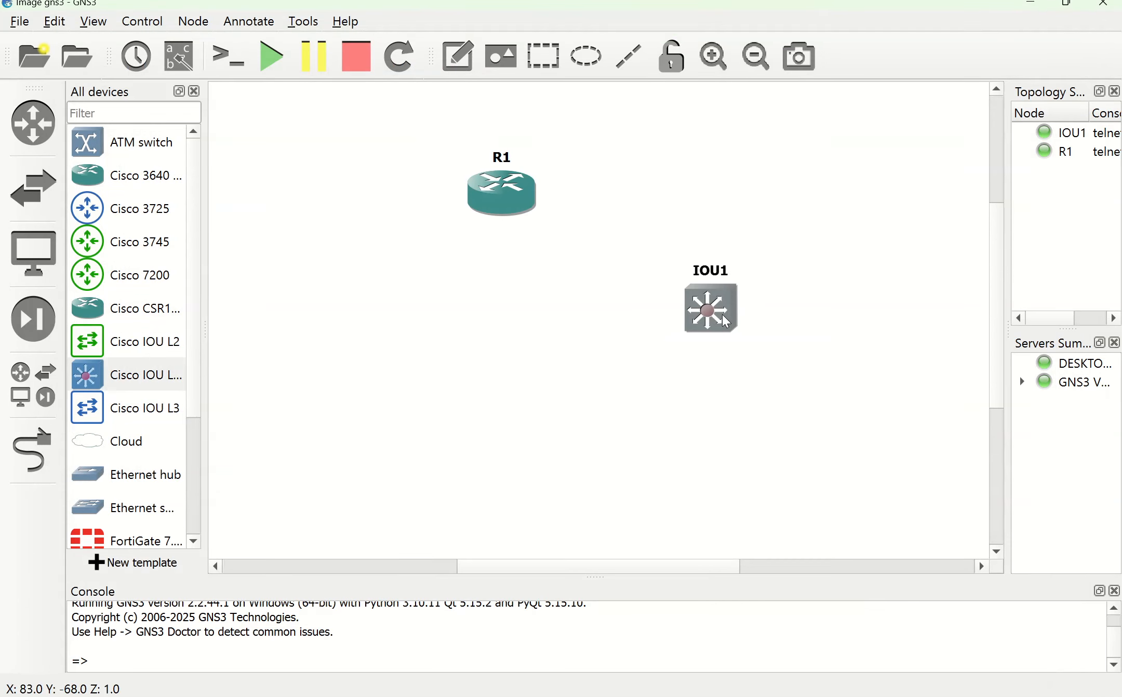
Step: Start the IOU1 node from its context menu
right_click(617, 305)
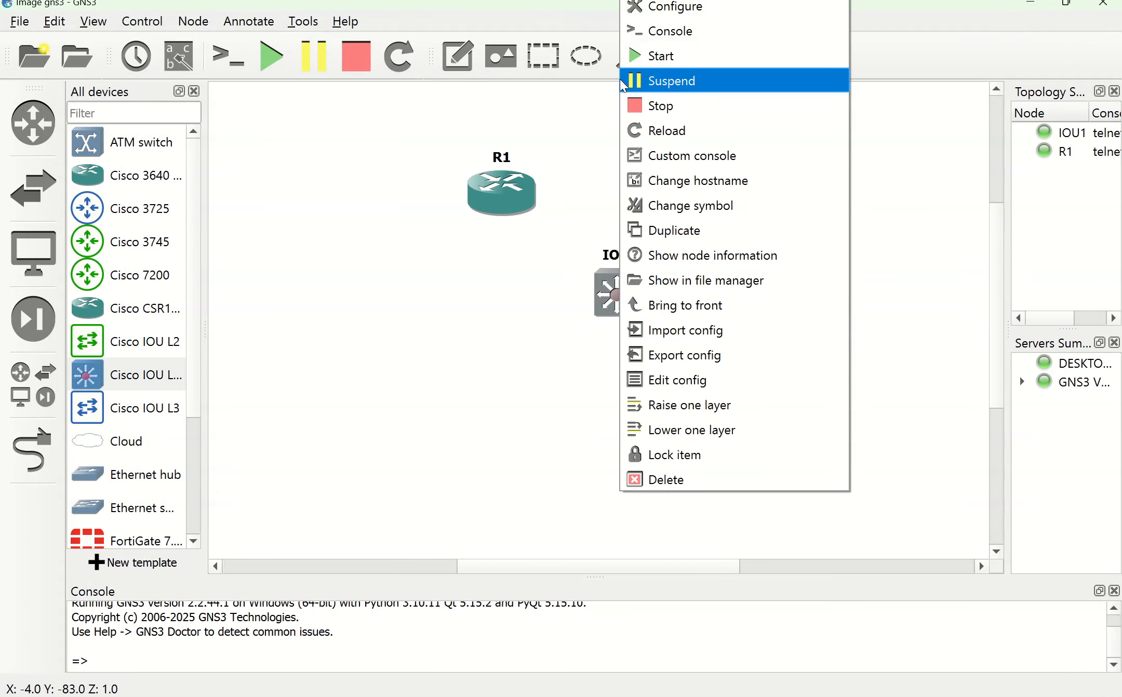
left_click(664, 61)
right_click(616, 295)
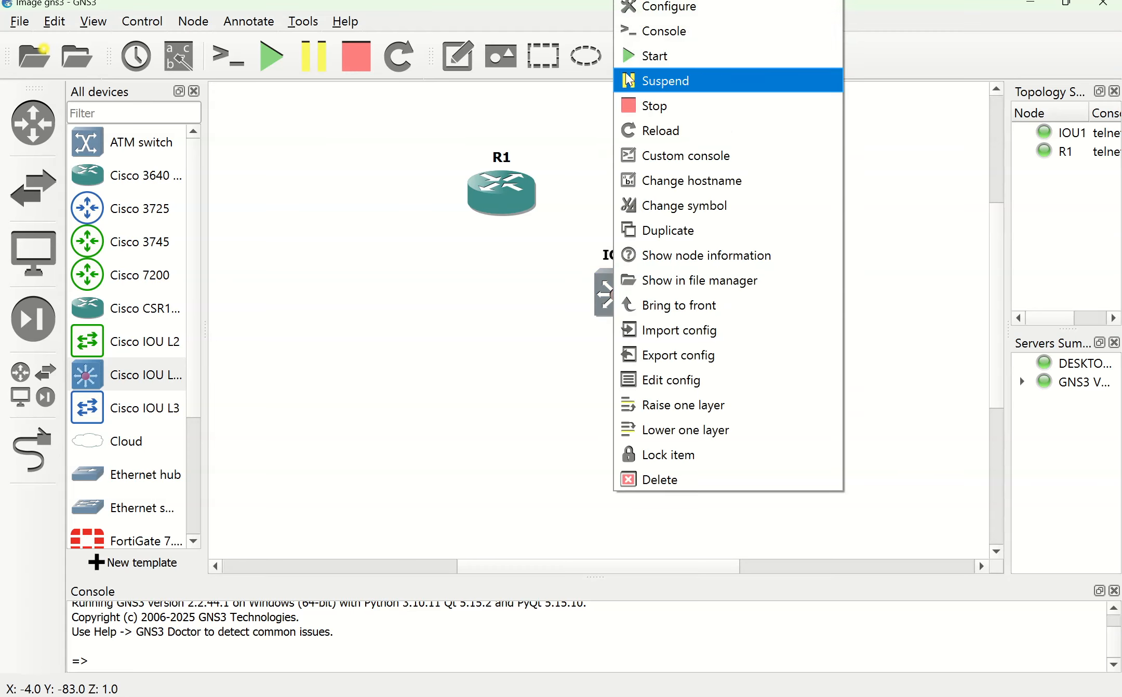
left_click(502, 331)
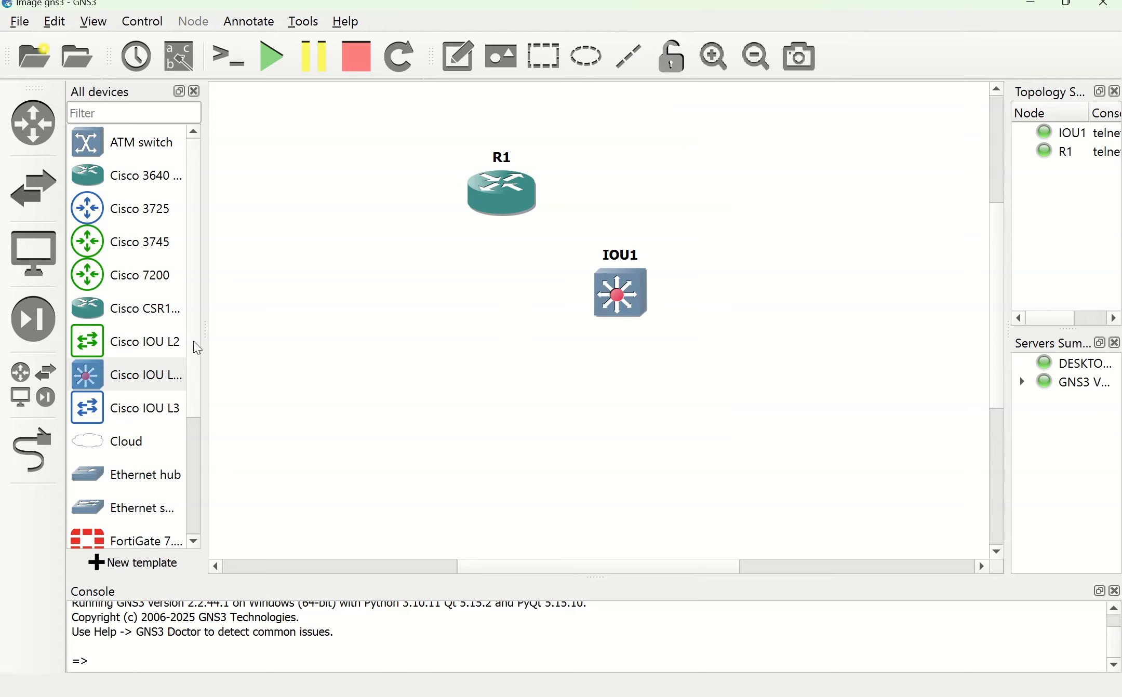
Step: Scroll the device list and begin creating a new device template
scroll(197, 335, "down", 1)
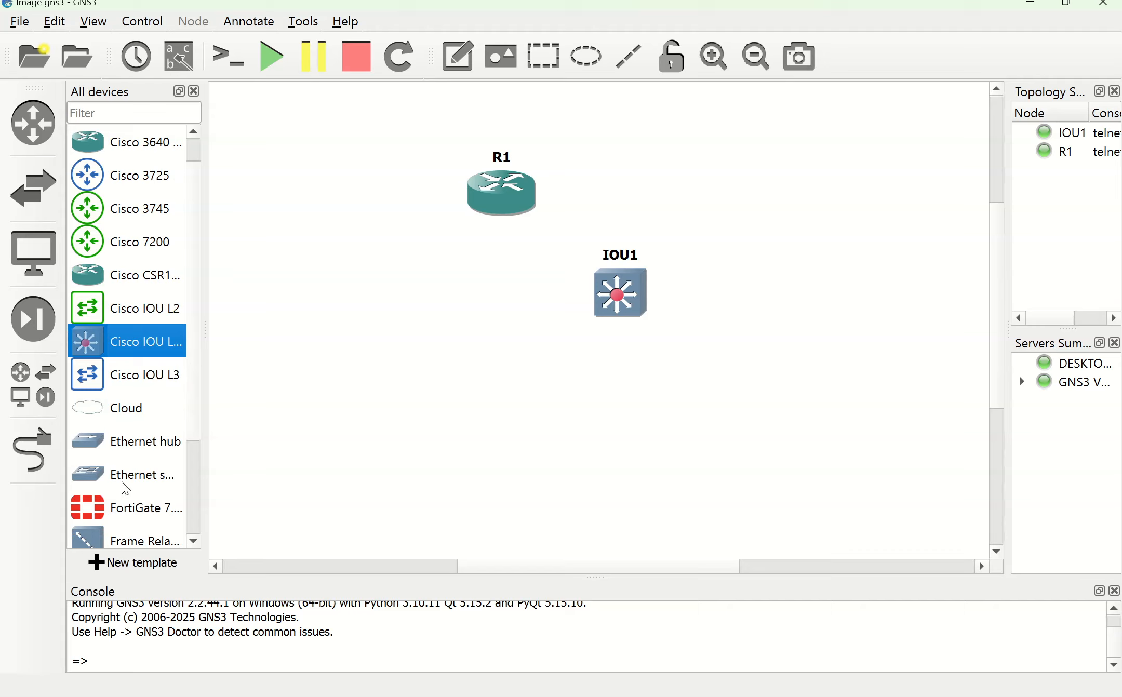
scroll(197, 491, "down", 3)
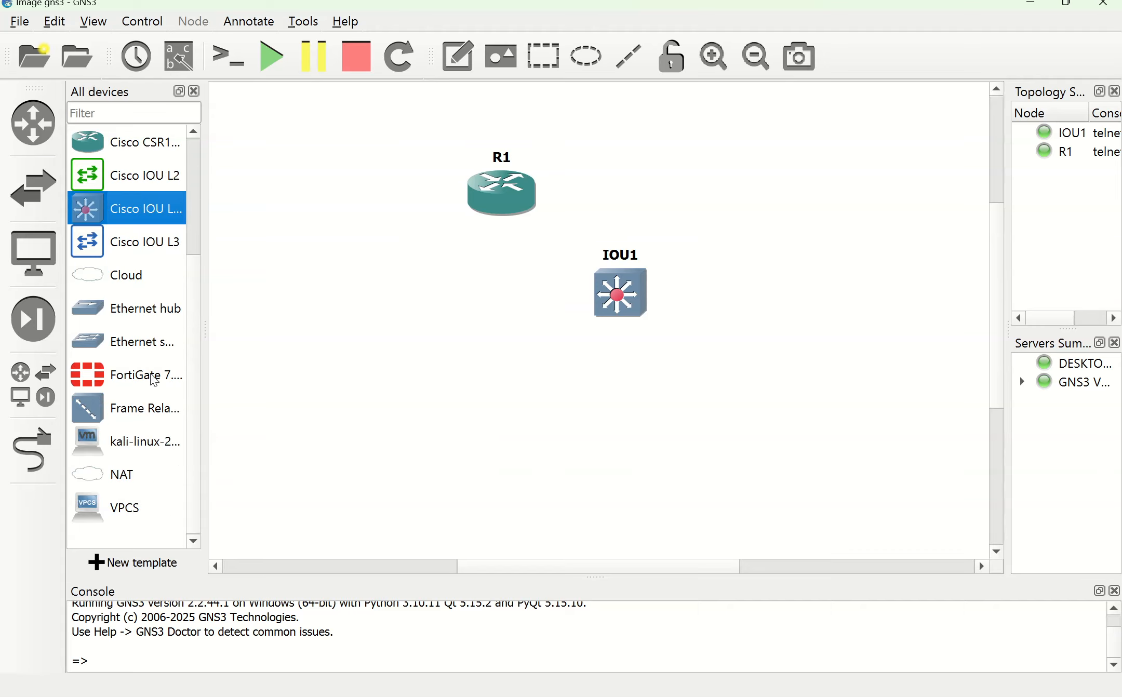
scroll(198, 343, "up", 1)
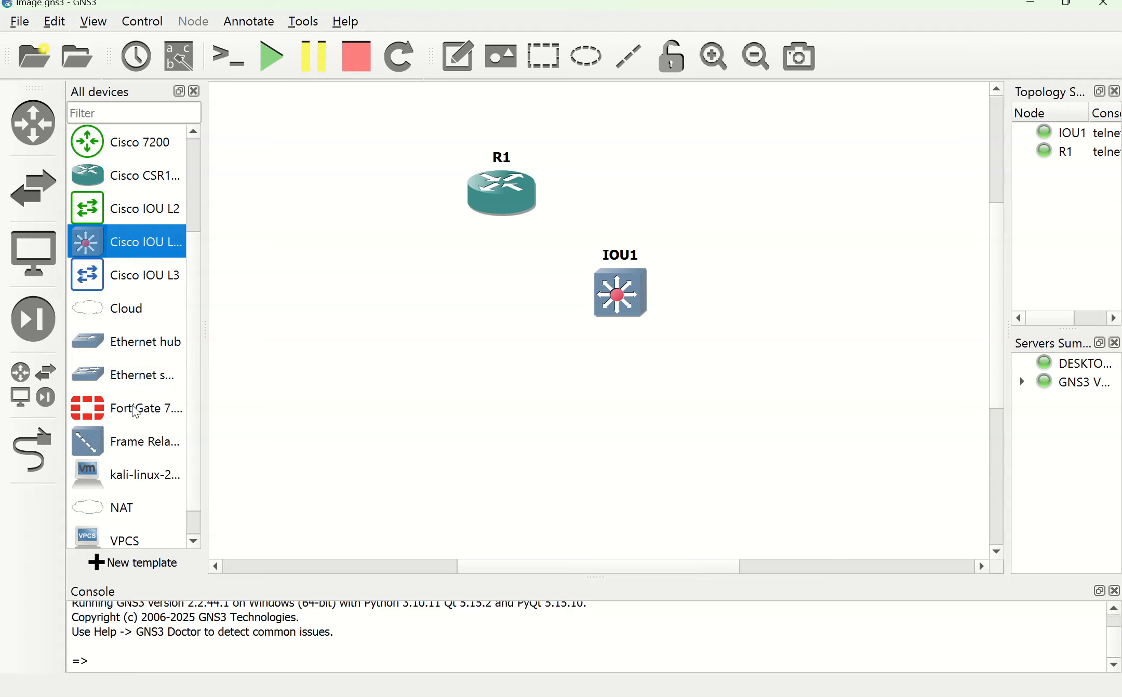
left_click(125, 566)
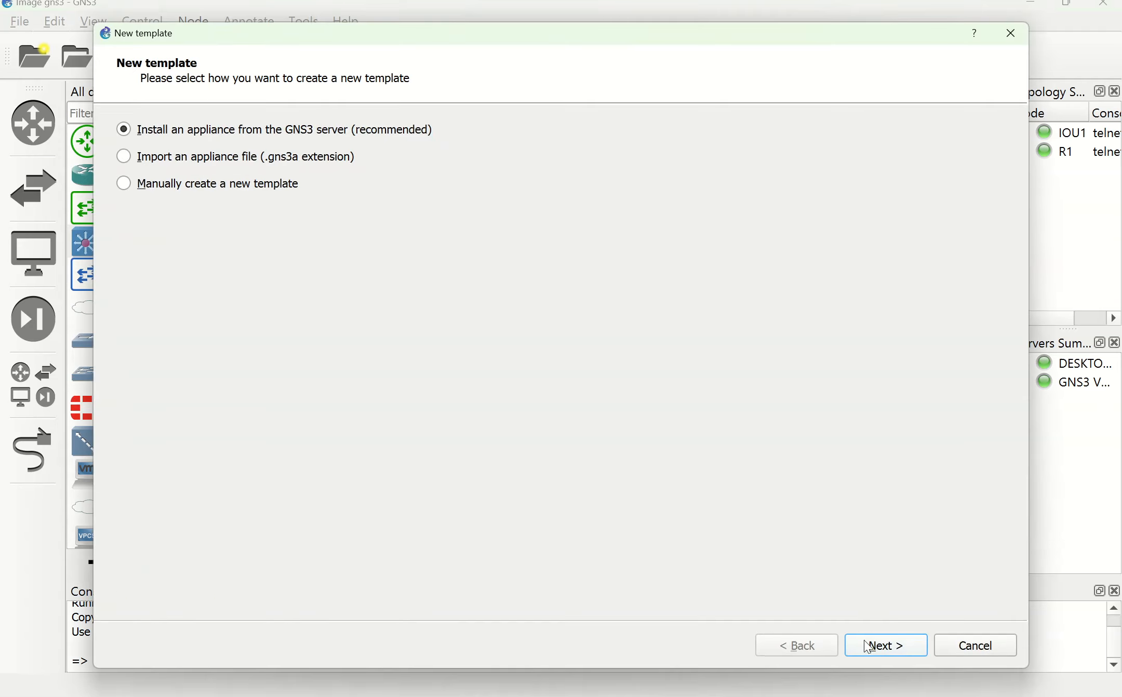
Step: Install the FortiGate appliance from the Firewalls category, advancing past server and Qemu settings to Required files
left_click(882, 645)
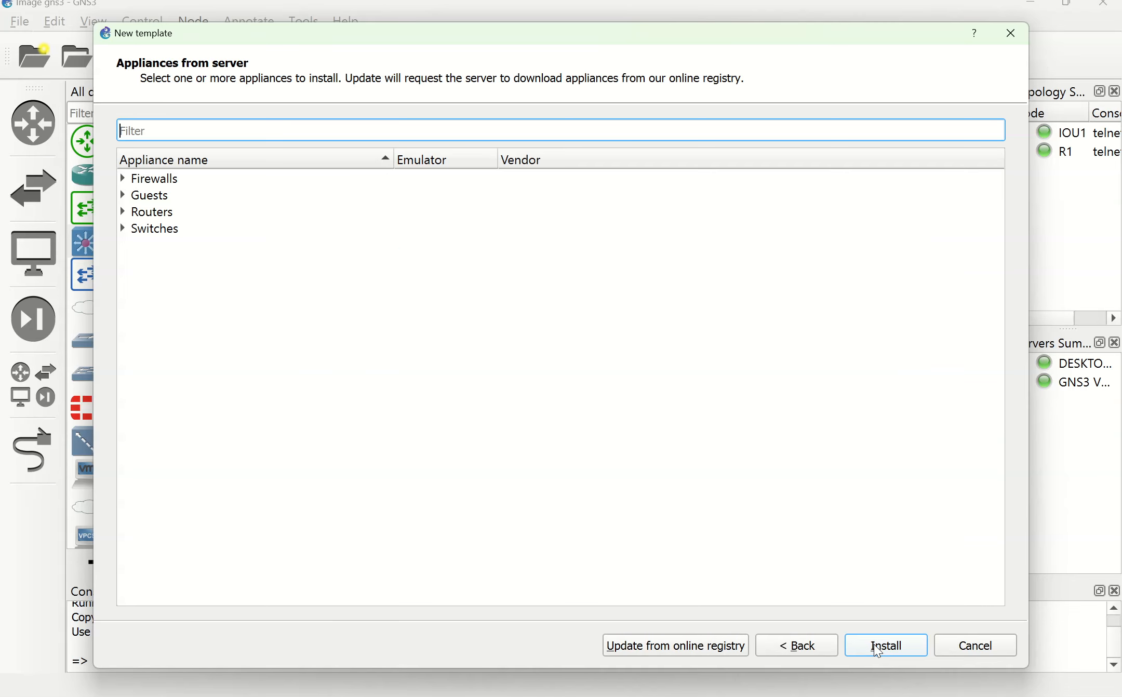
left_click(123, 179)
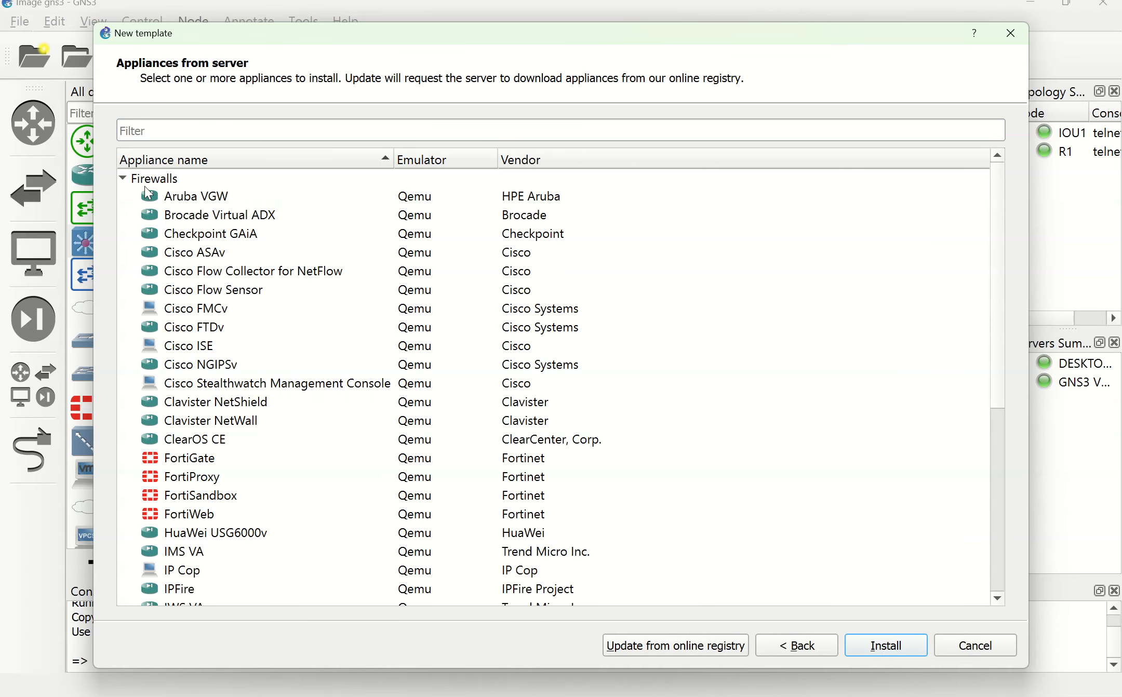
left_click(181, 464)
left_click(880, 649)
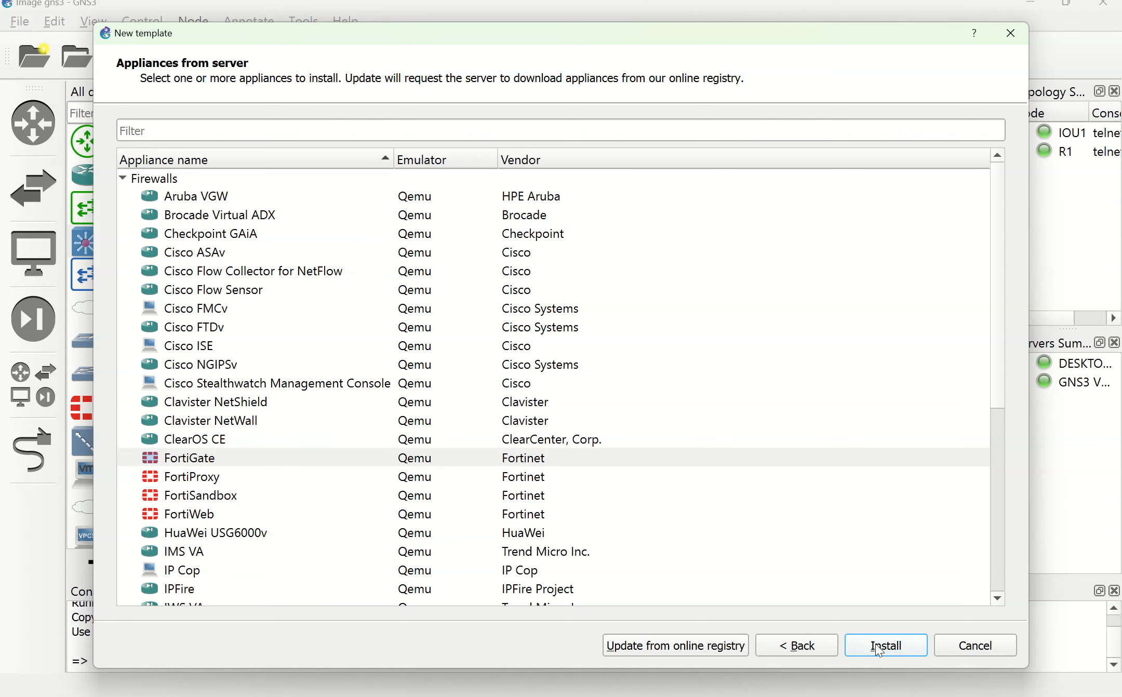
left_click(782, 563)
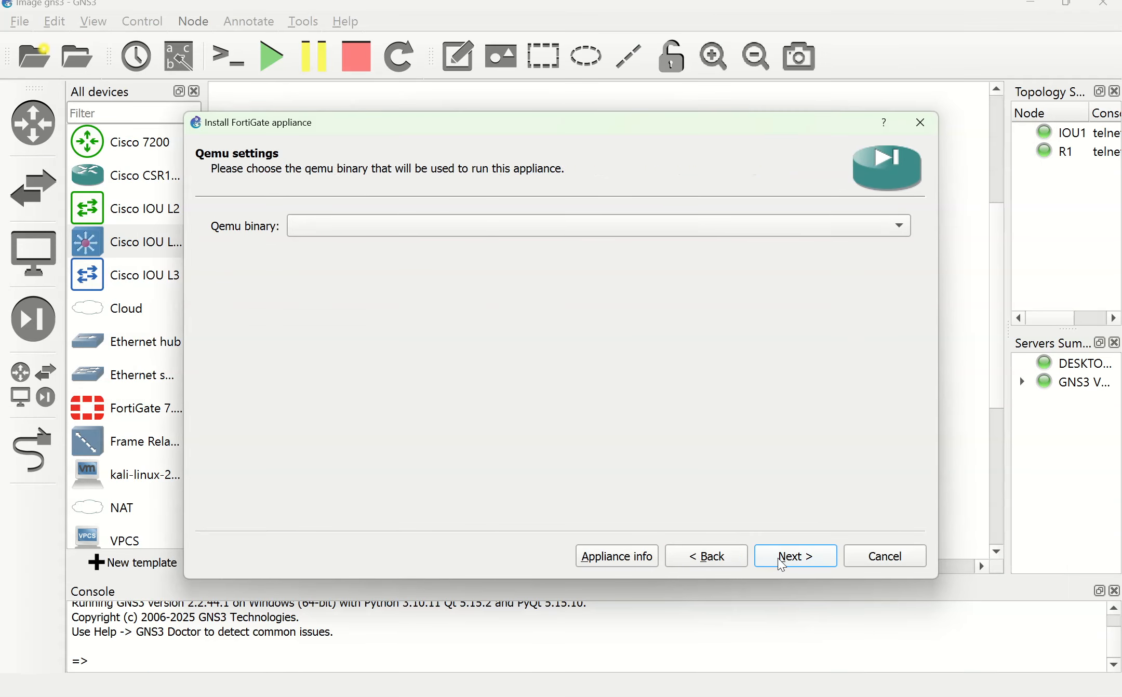
left_click(783, 564)
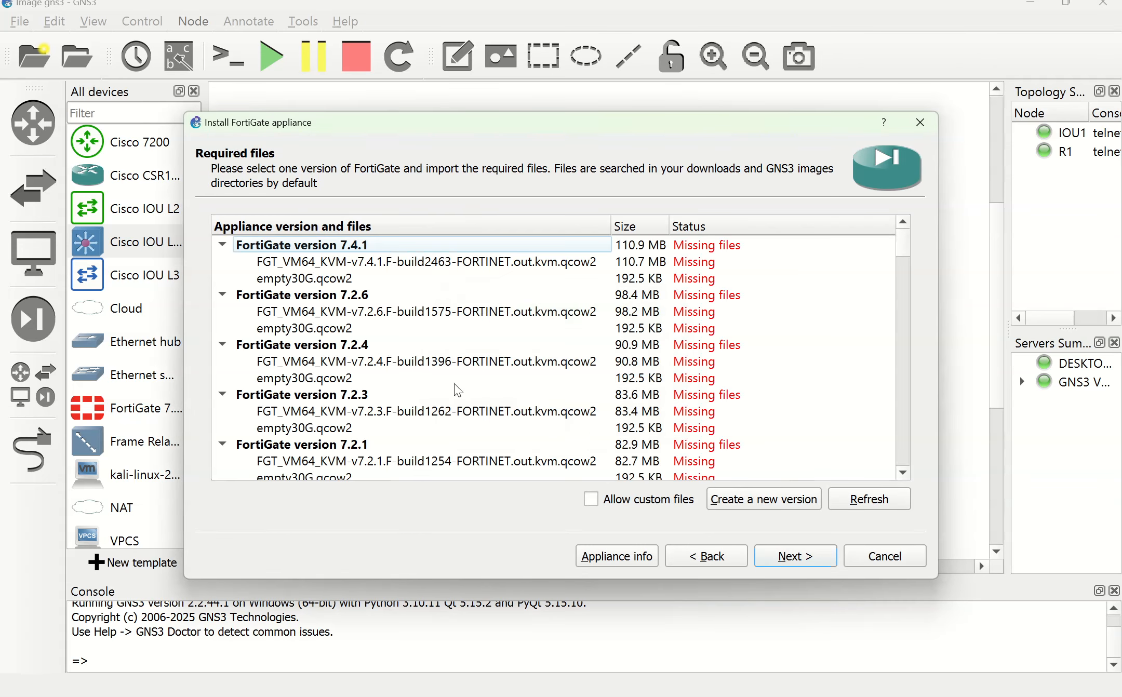
left_click(443, 696)
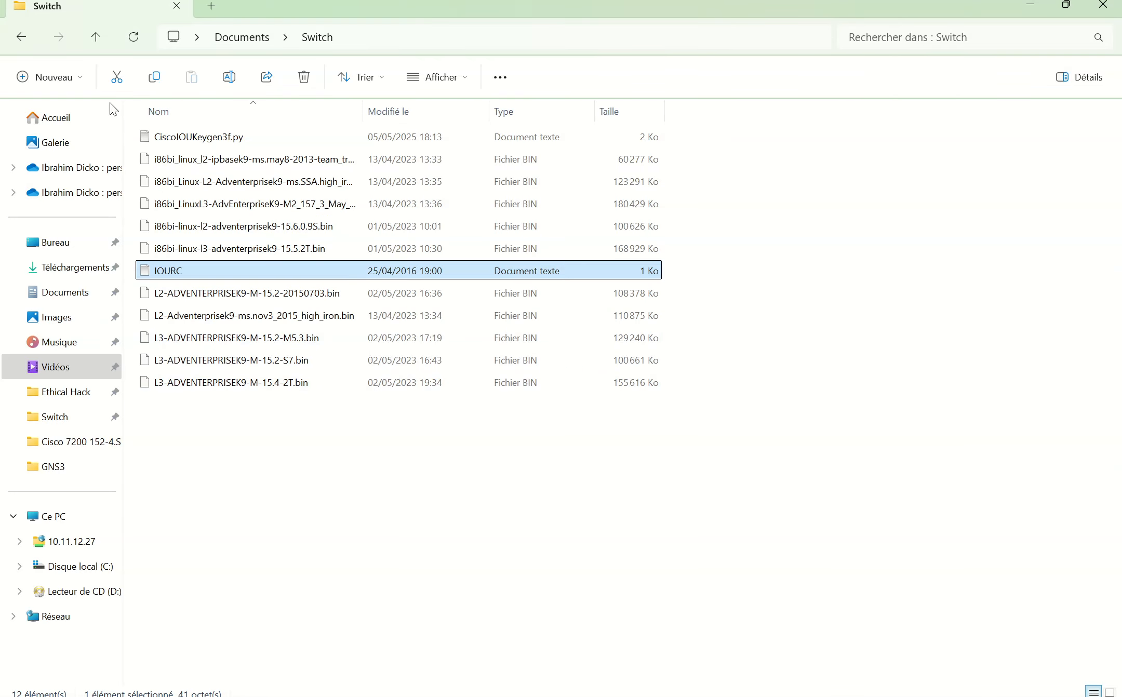
Step: Copy the full name of the Fortigate_VM64_KVM-v7.0.15 zip in Documents without renaming it
left_click(22, 41)
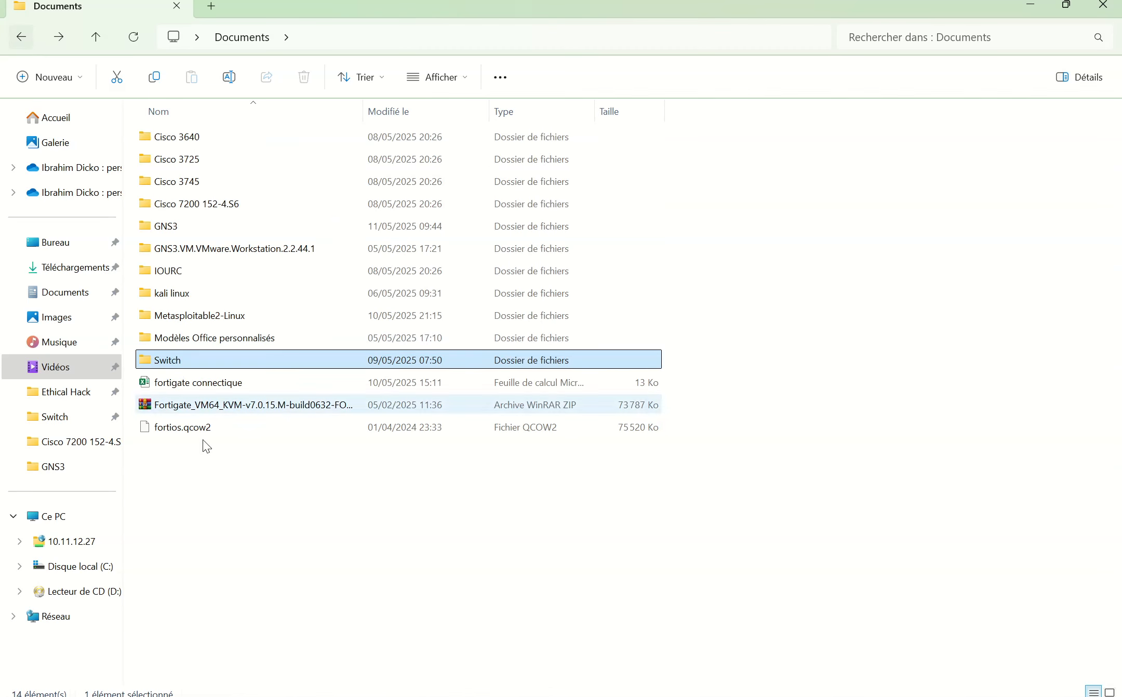
left_click(230, 410)
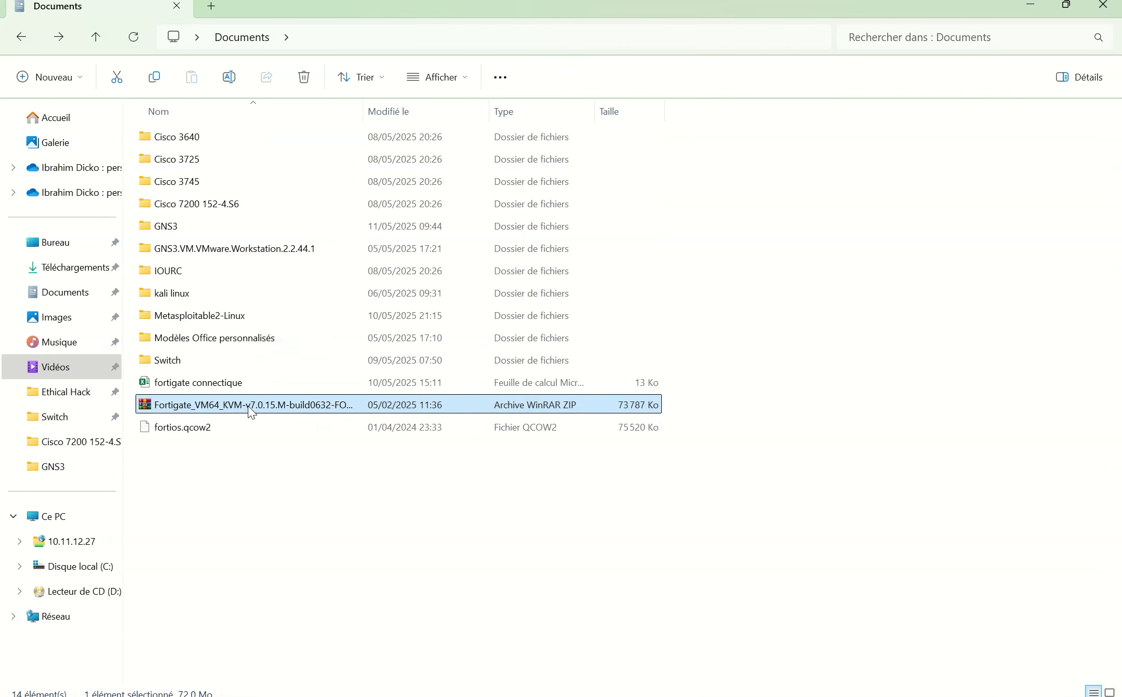
left_click(229, 78)
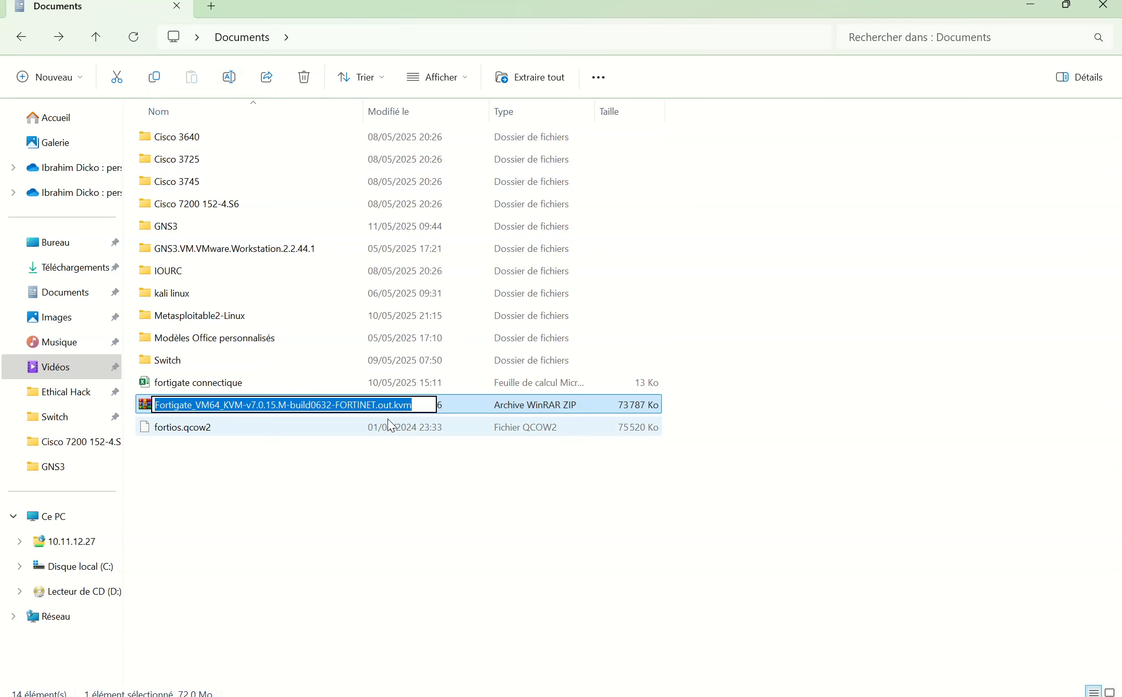
left_click(381, 533)
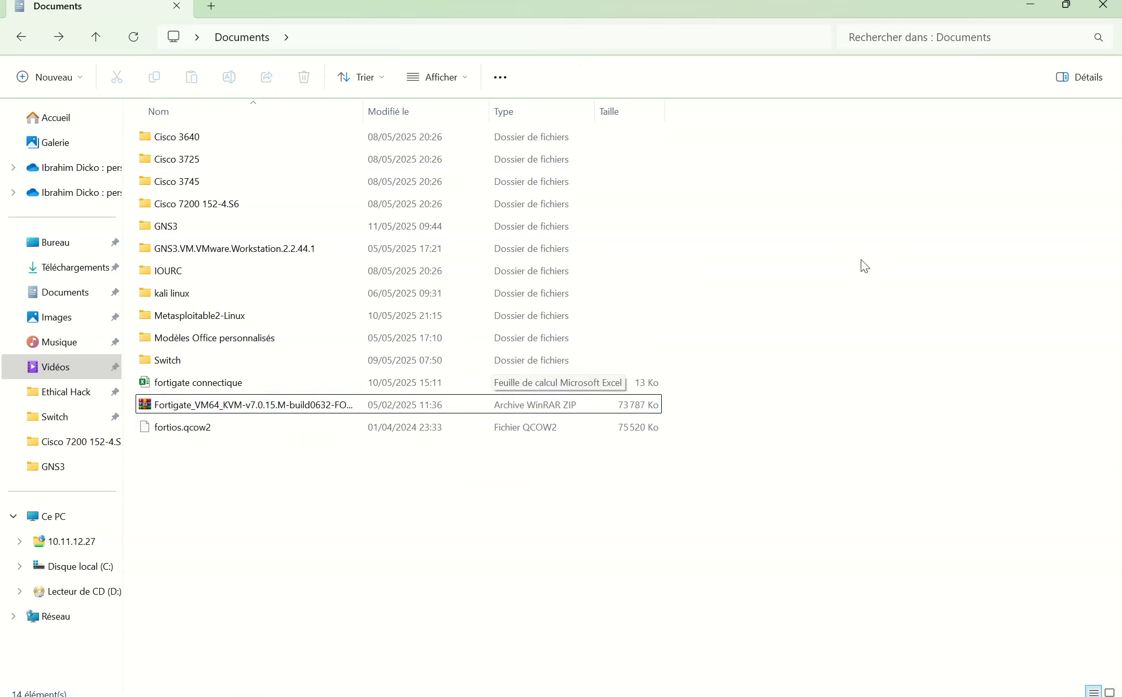
left_click(1024, 10)
scroll(359, 366, "down", 5)
scroll(358, 367, "down", 20)
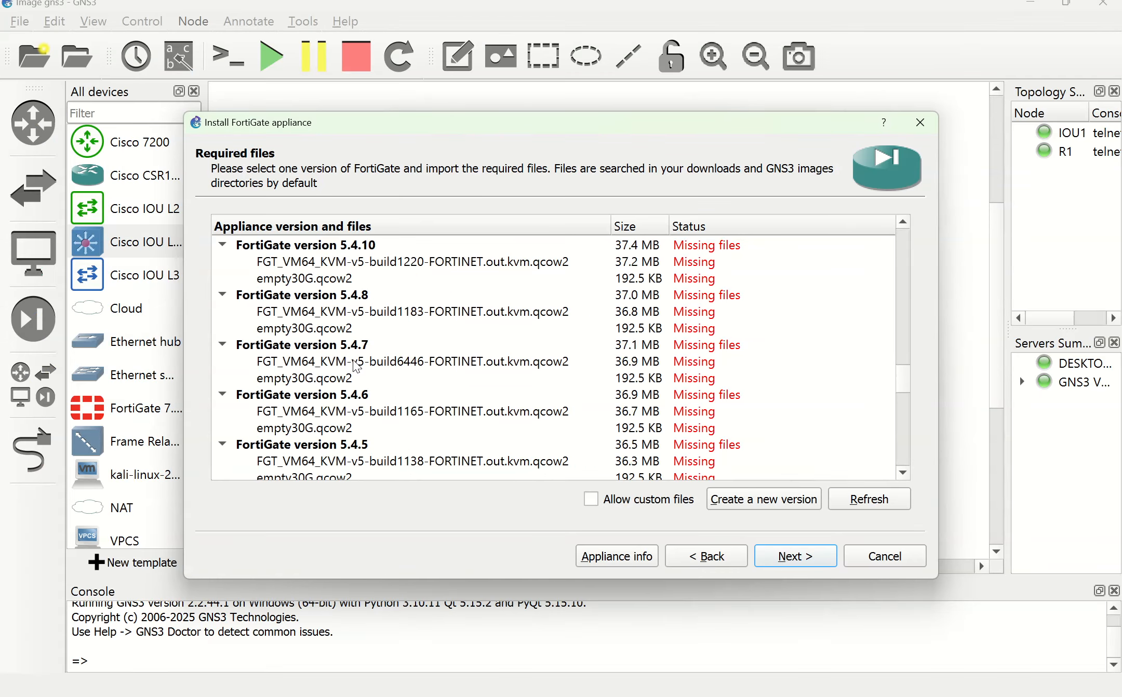
scroll(354, 365, "up", 20)
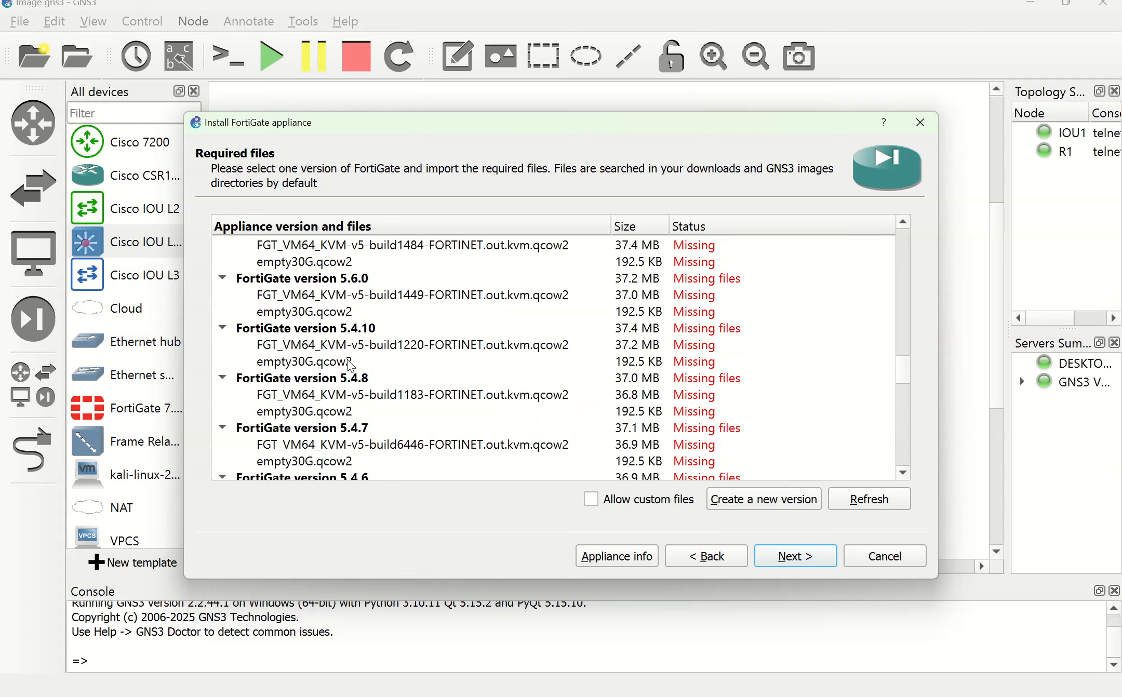
scroll(351, 364, "up", 10)
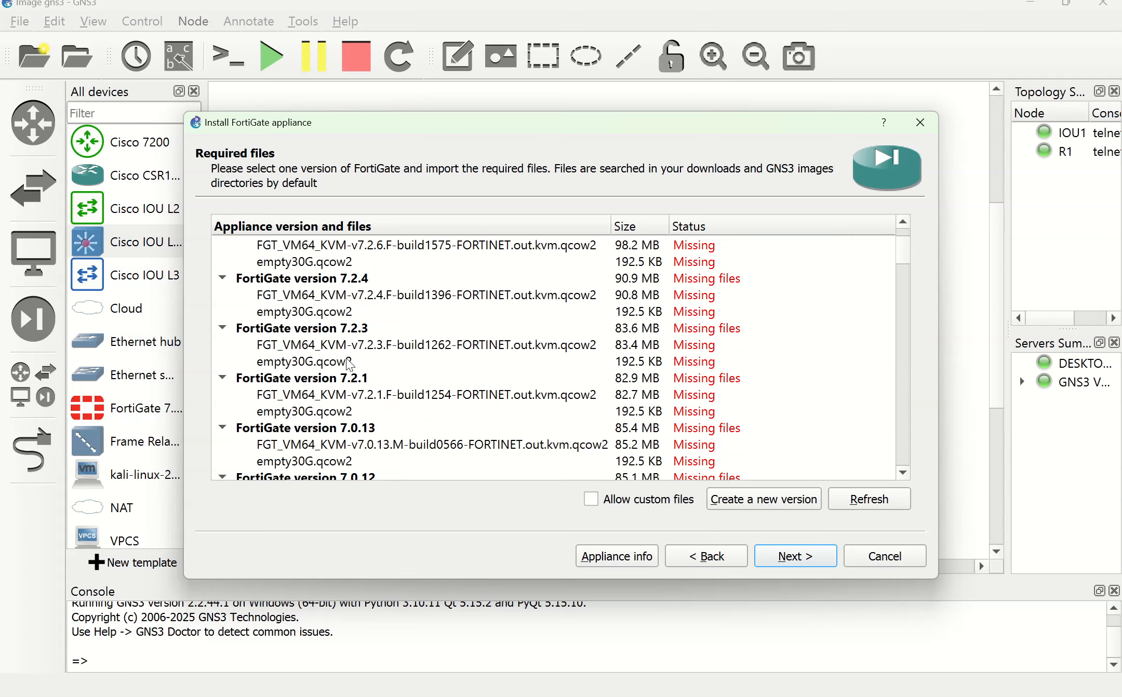
scroll(352, 364, "up", 2)
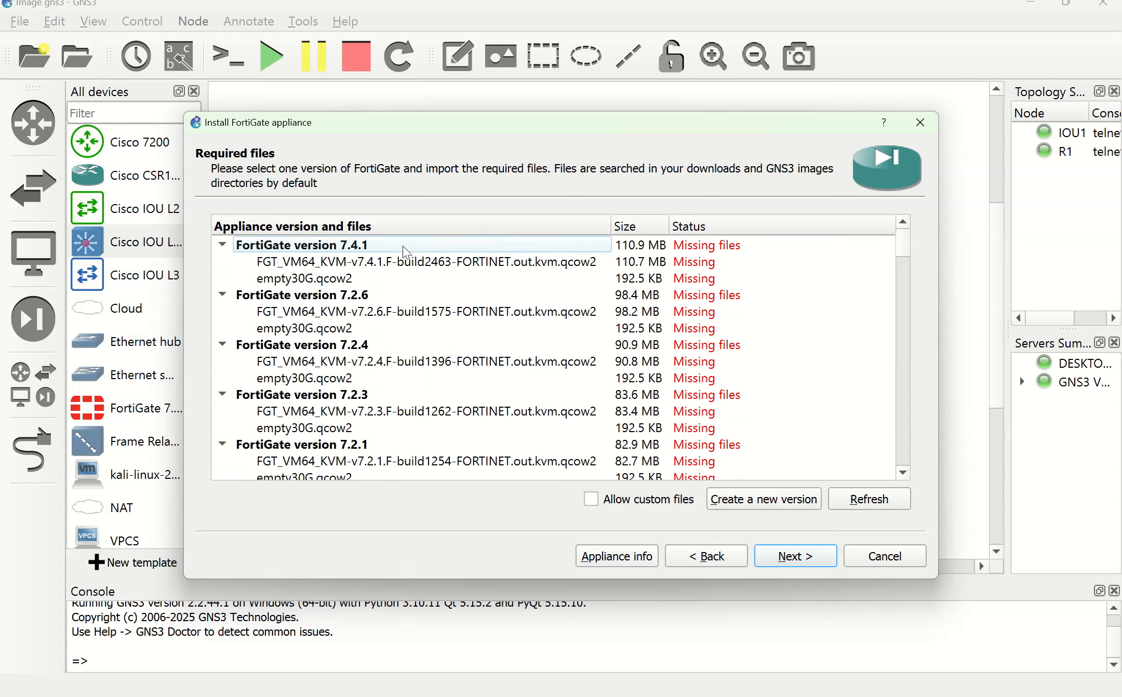
scroll(331, 370, "down", 3)
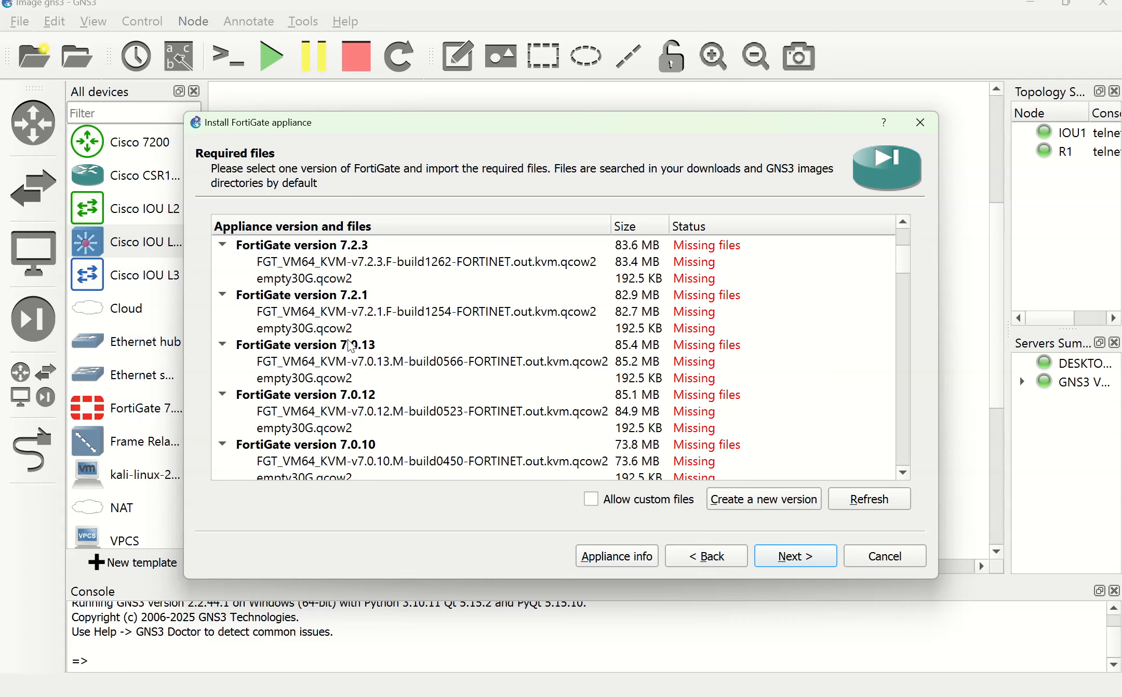
Step: Allow custom files and create a new FortiGate appliance version 7.0.15
left_click(657, 505)
left_click(663, 389)
left_click(747, 500)
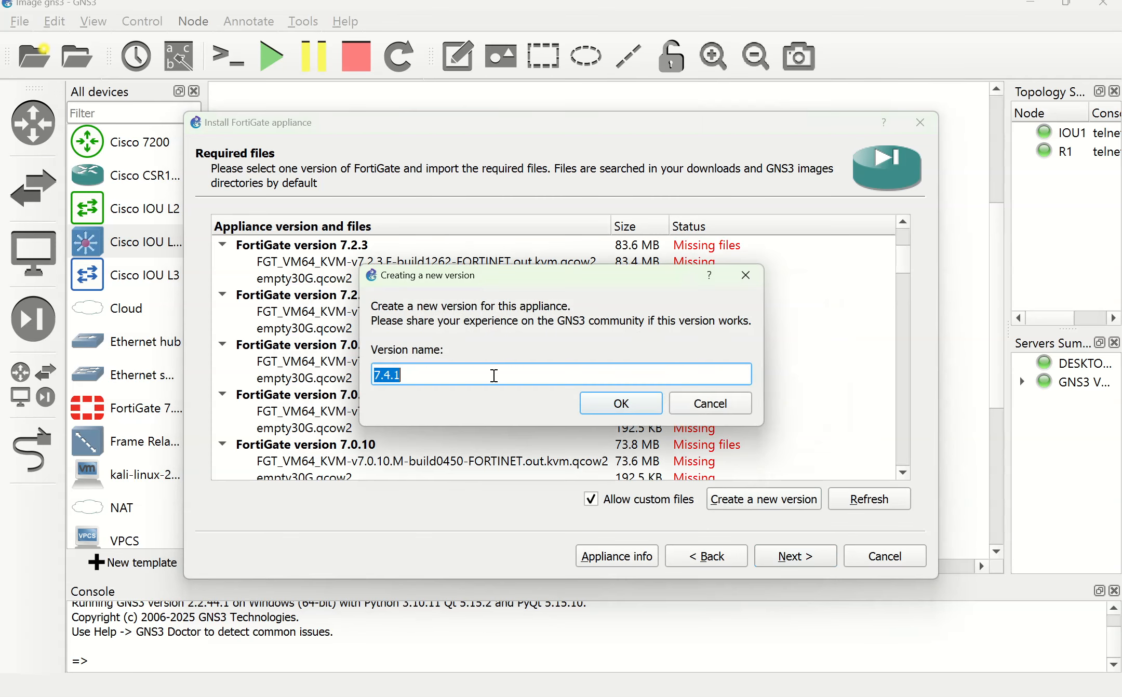
key("Left")
left_click(618, 410)
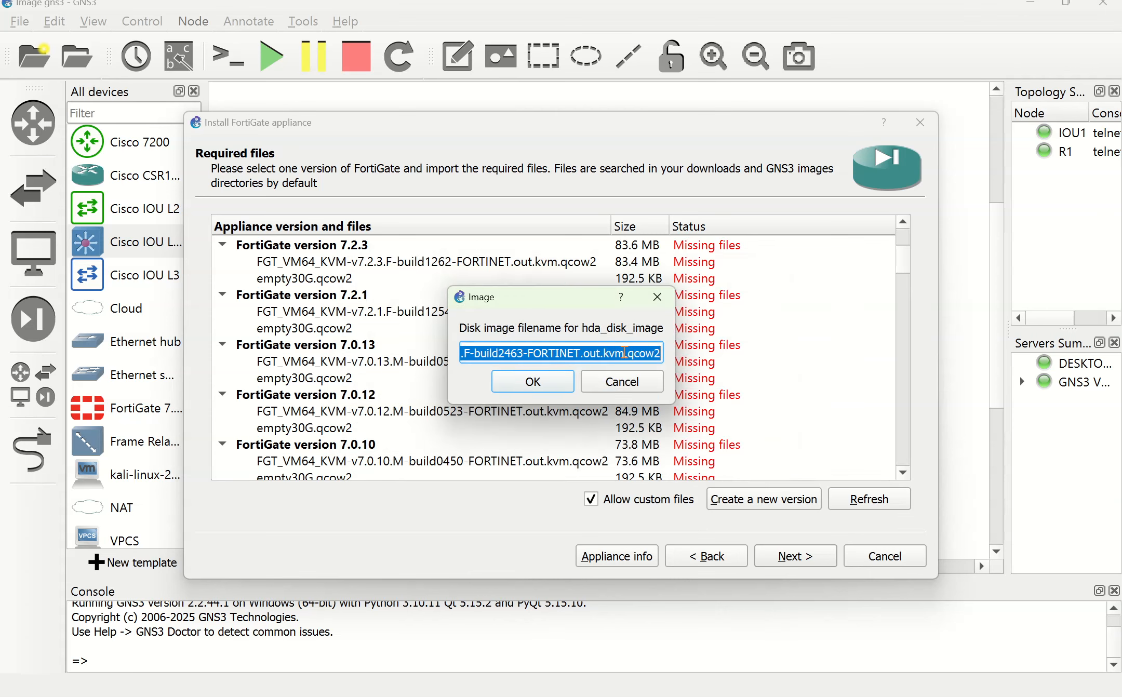
Step: Paste the copied 7.0.15 image name as hda_disk_image, keep empty30G.qcow2, and expand the new version
left_click_drag(625, 354, 446, 355)
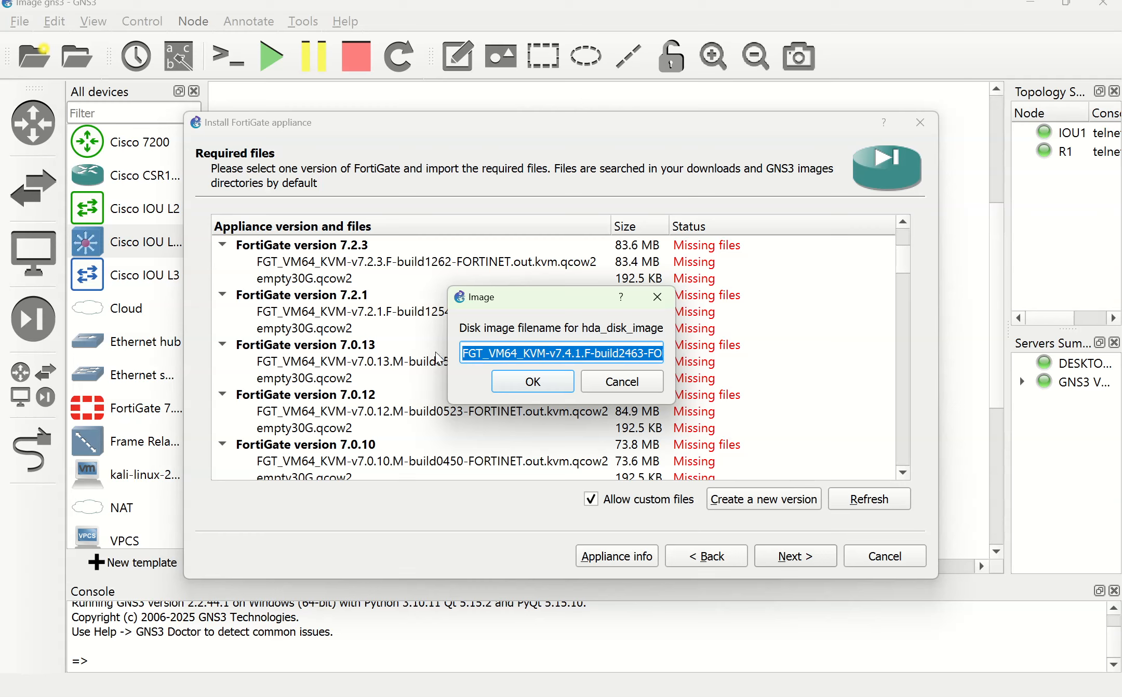
type("FGT_VM64_KVM-v7.0.15.M-build0632-FORTINET.out.kvm")
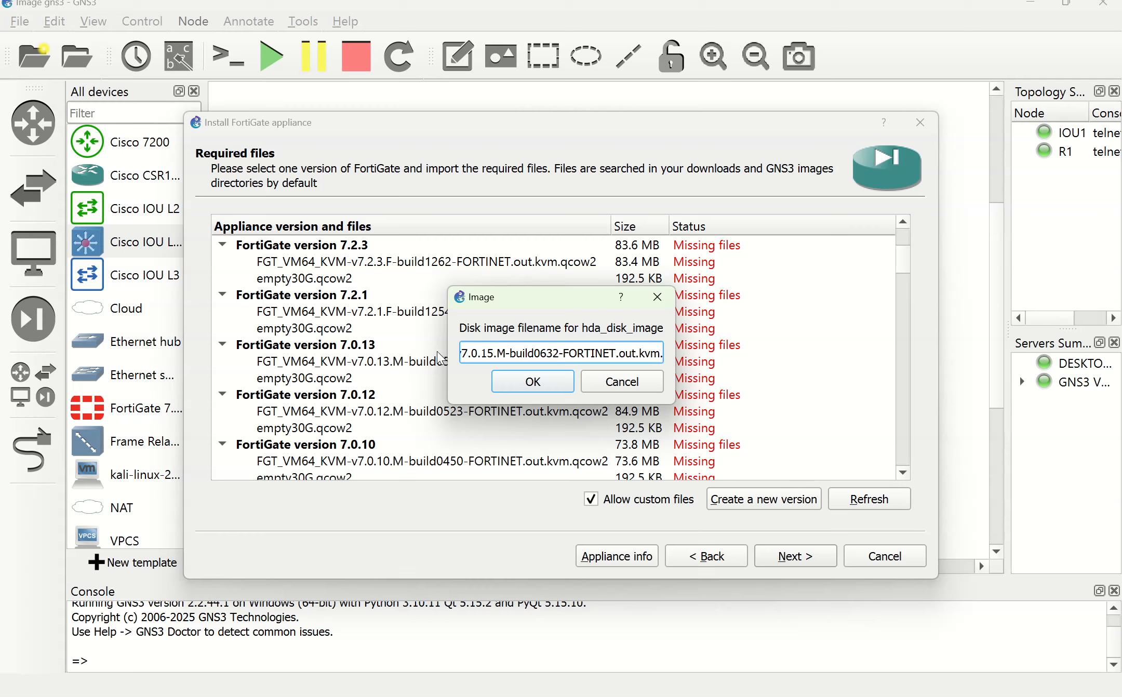
left_click(526, 385)
left_click(521, 383)
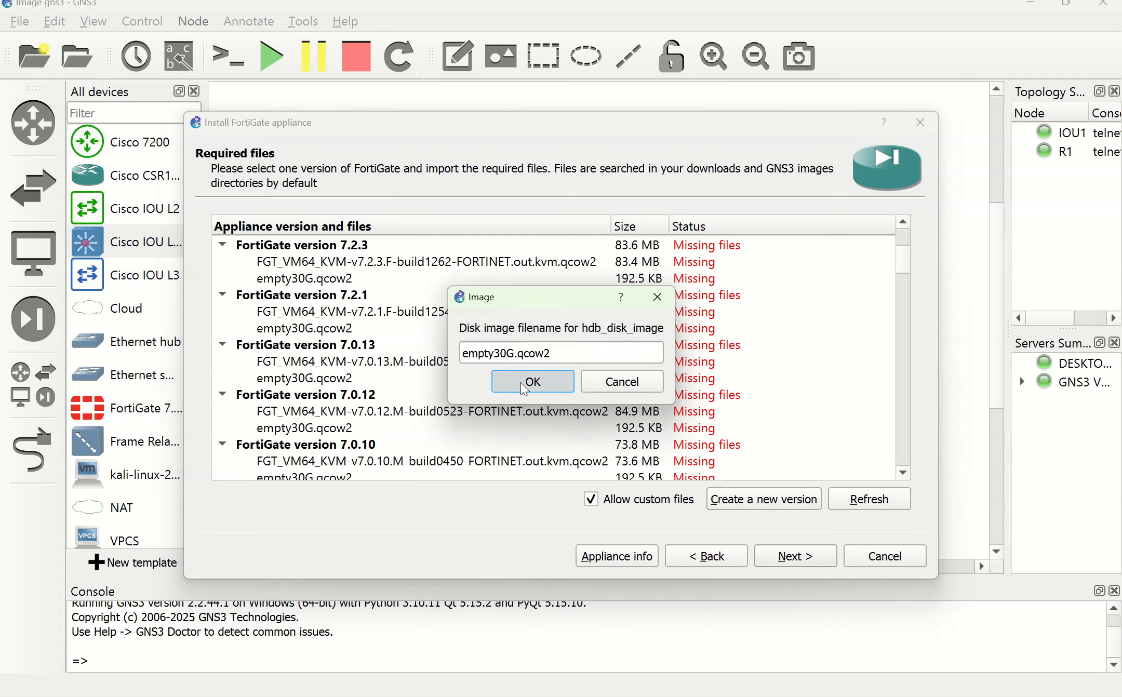
scroll(442, 353, "down", 15)
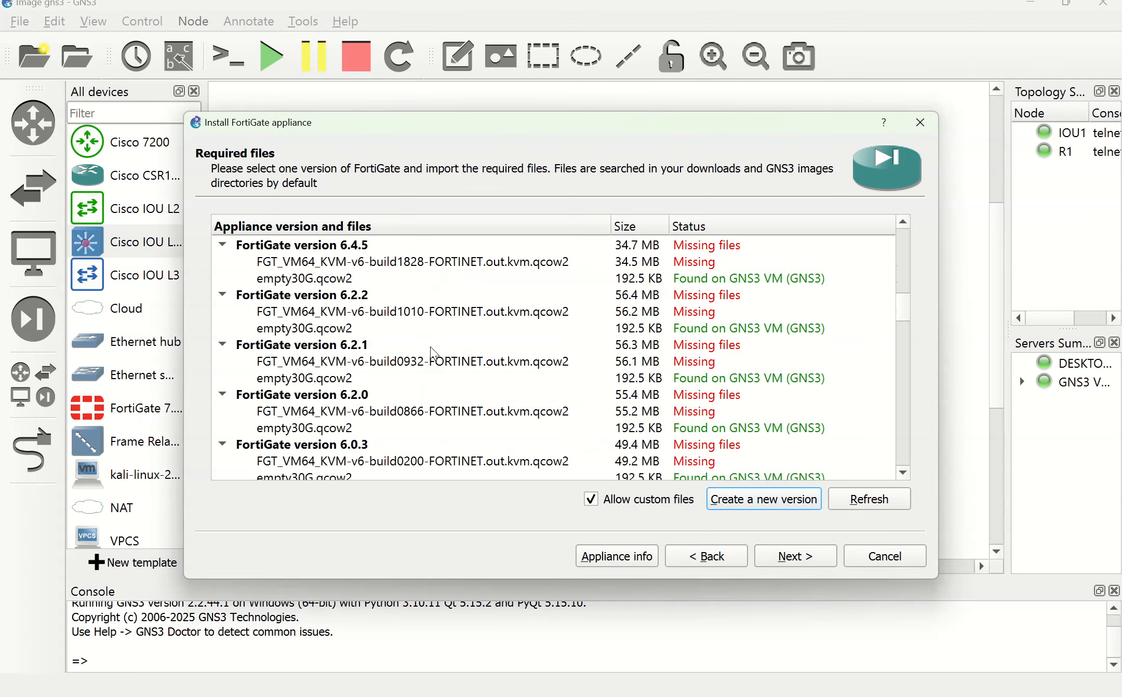
scroll(429, 353, "down", 5)
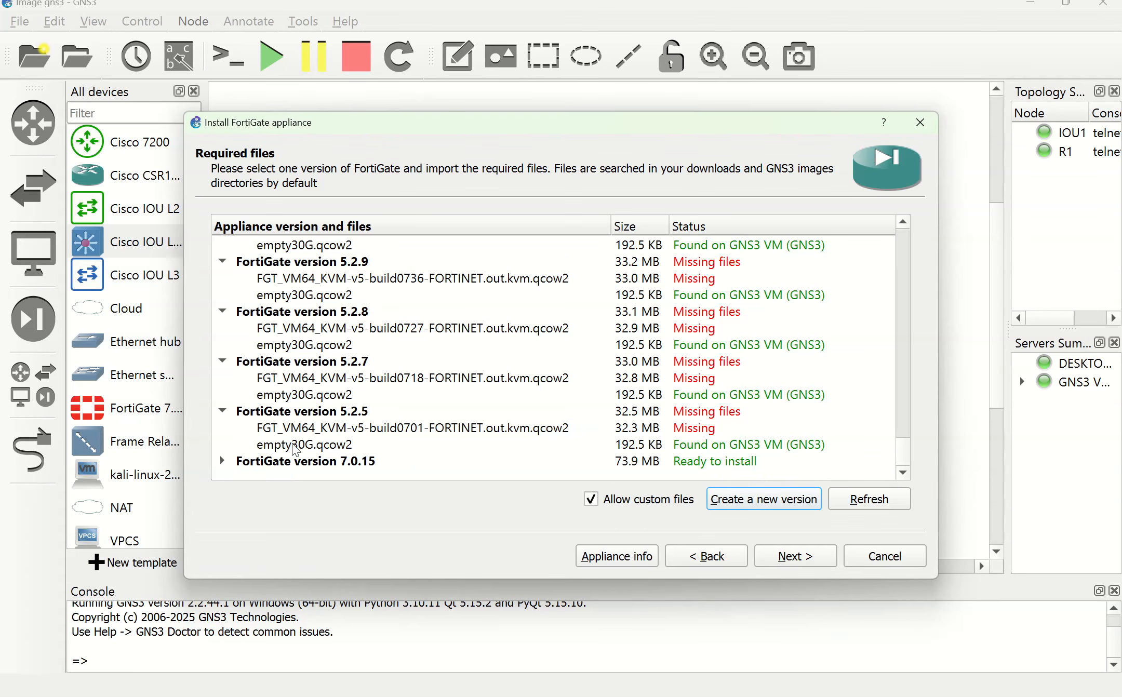
left_click(222, 462)
Step: Import fortios.qcow2 from Documents as the FortiGate 7.0.15 image
left_click(284, 476)
left_click(268, 498)
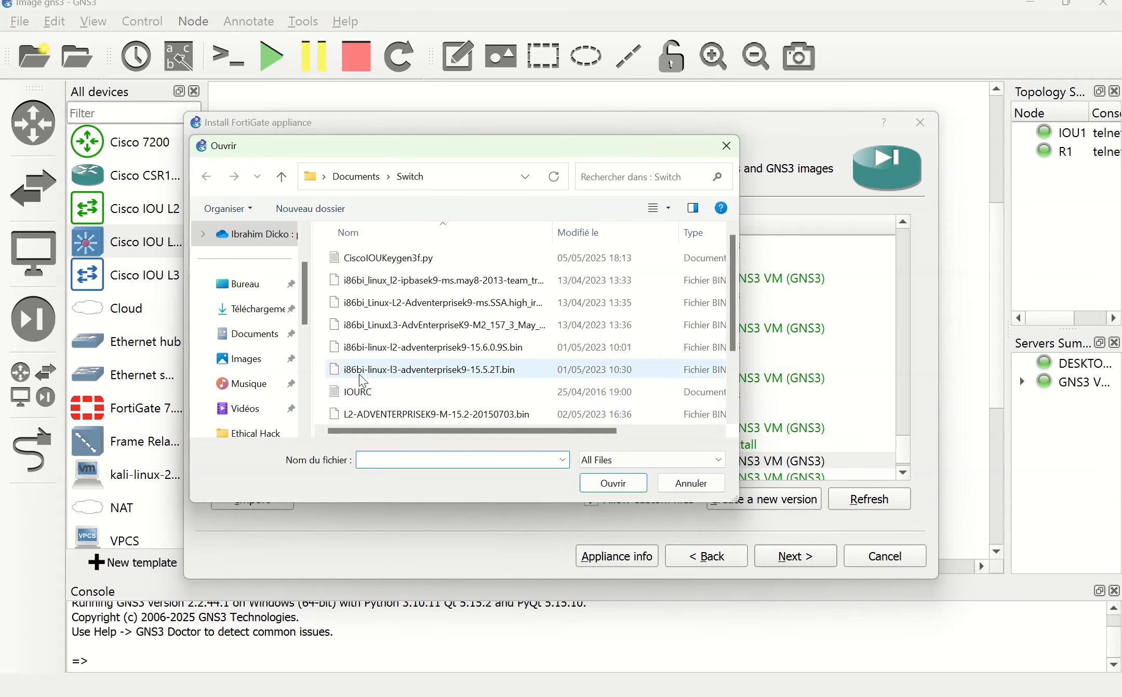
scroll(390, 383, "down", 2)
left_click(357, 177)
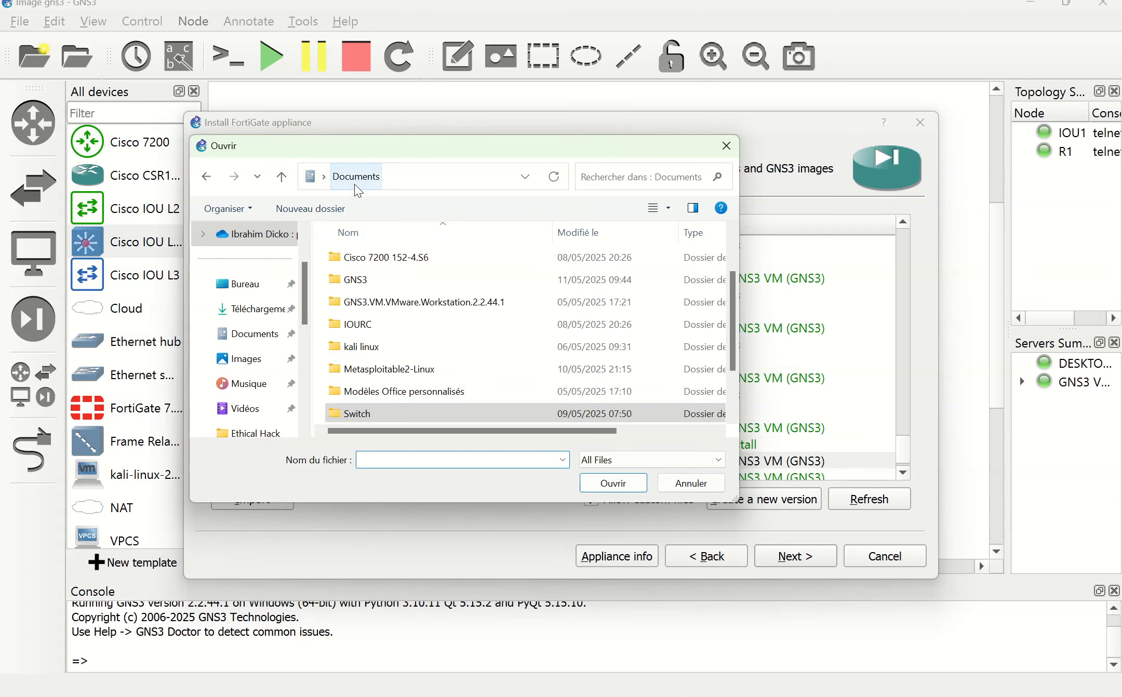
scroll(370, 338, "down", 1)
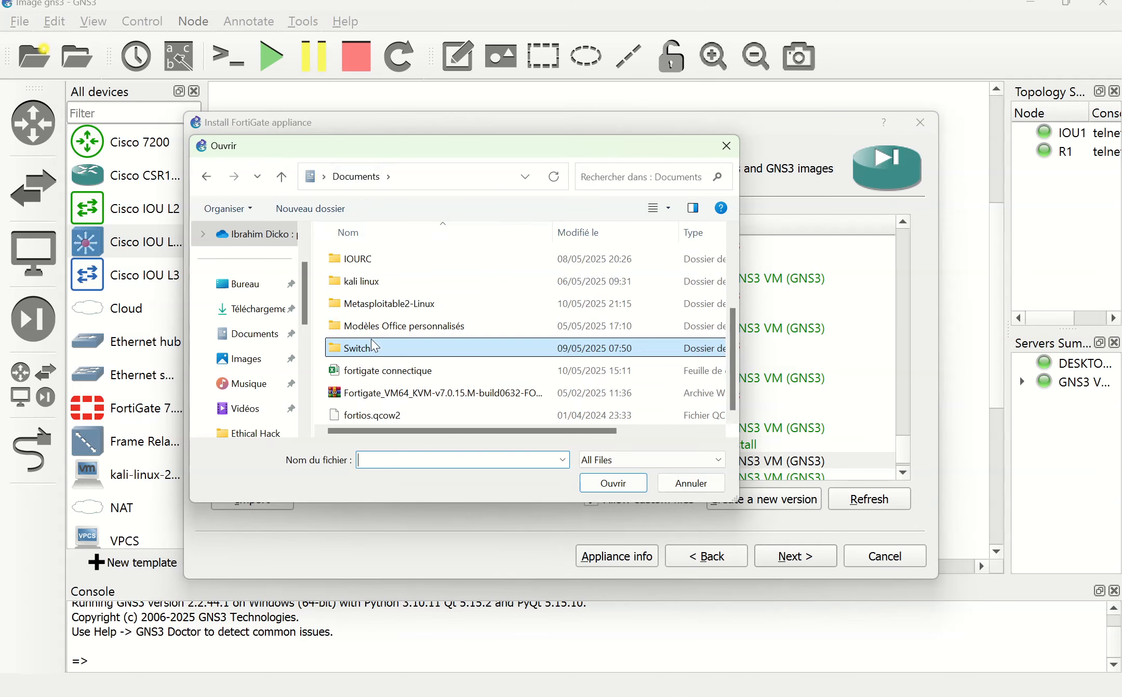
left_click(375, 419)
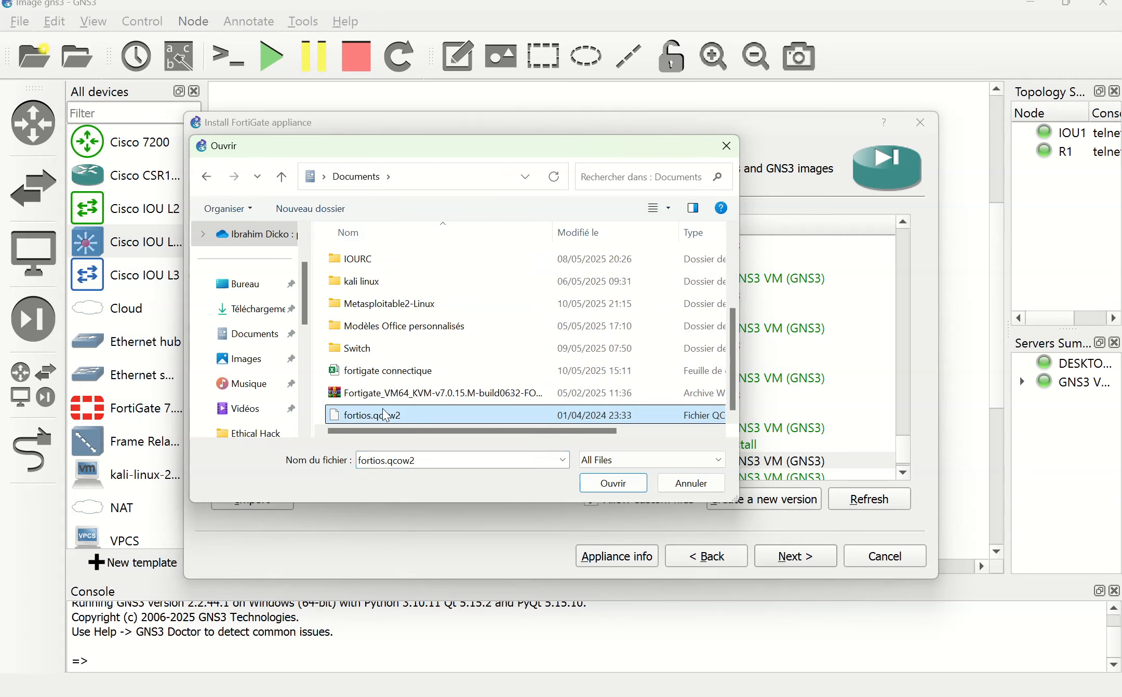
left_click(603, 483)
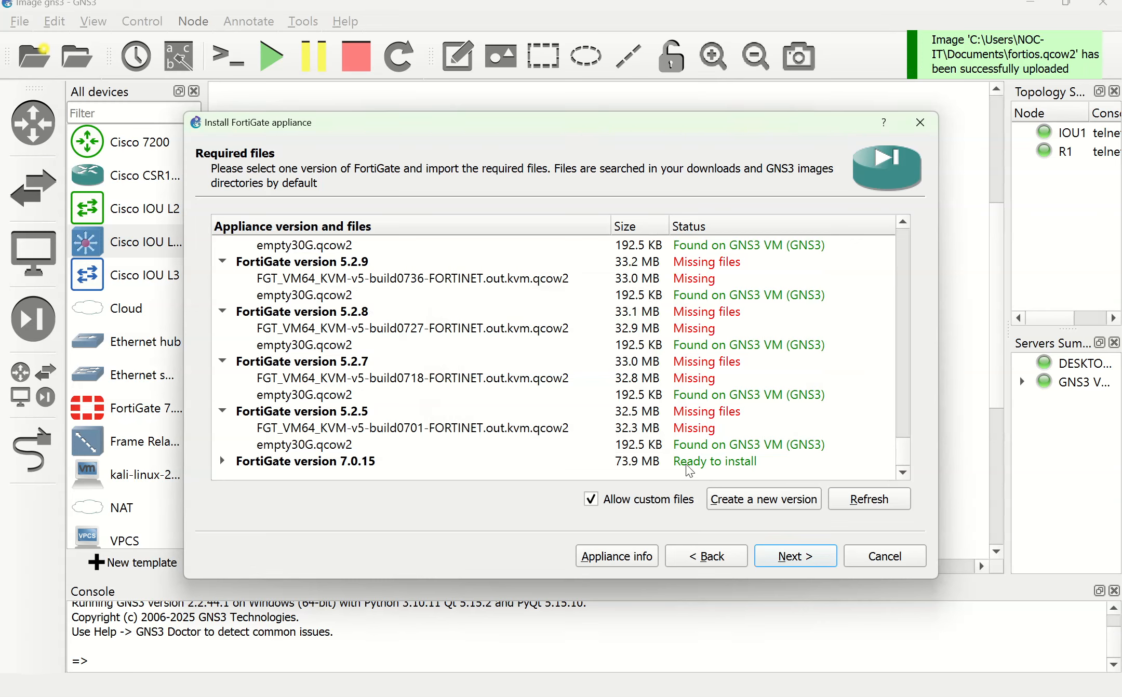
Step: Verify both 7.0.15 files are found on the GNS3 VM and continue
left_click(223, 460)
scroll(289, 418, "down", 1)
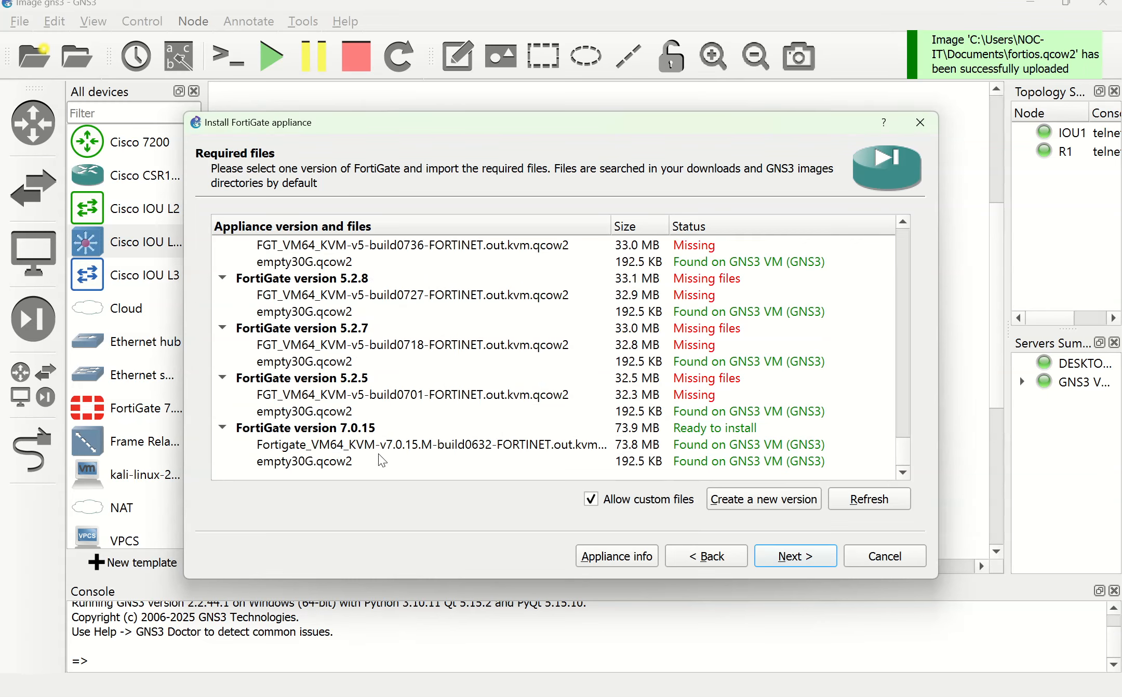
left_click(346, 445)
left_click(788, 558)
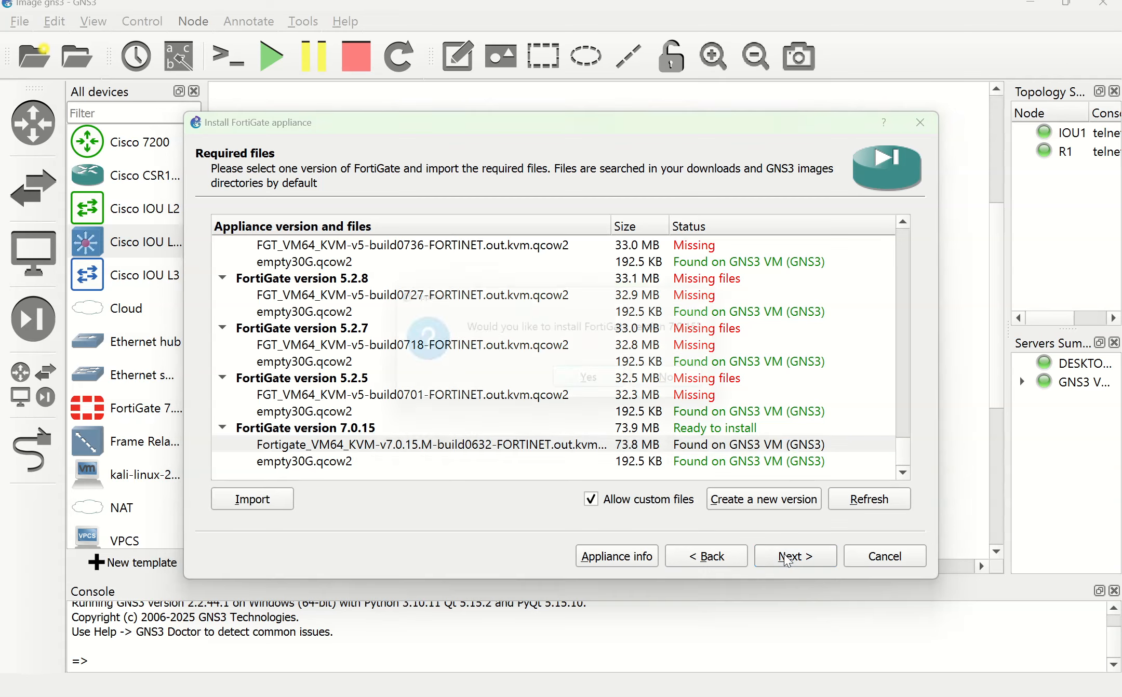
Step: Confirm installing FortiGate version 7.0.15 to reach the Usage page
left_click(584, 390)
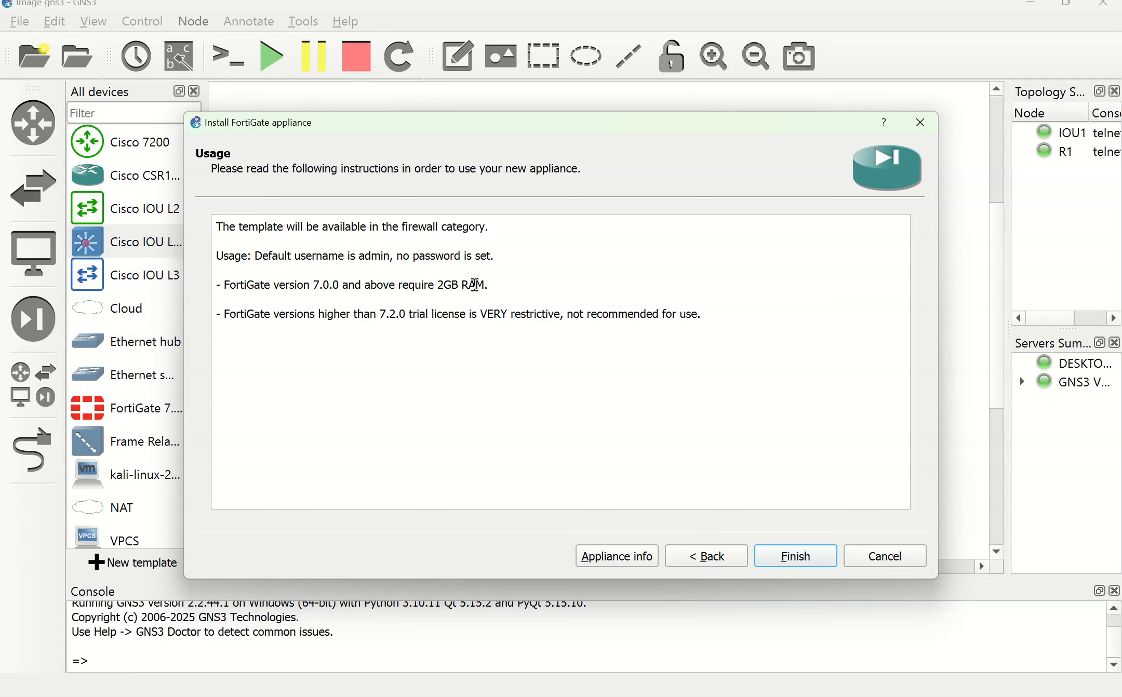
Step: Finish the install, resolving the name conflict by naming the template 'FortiGate 7.0.15.1'
left_click(790, 556)
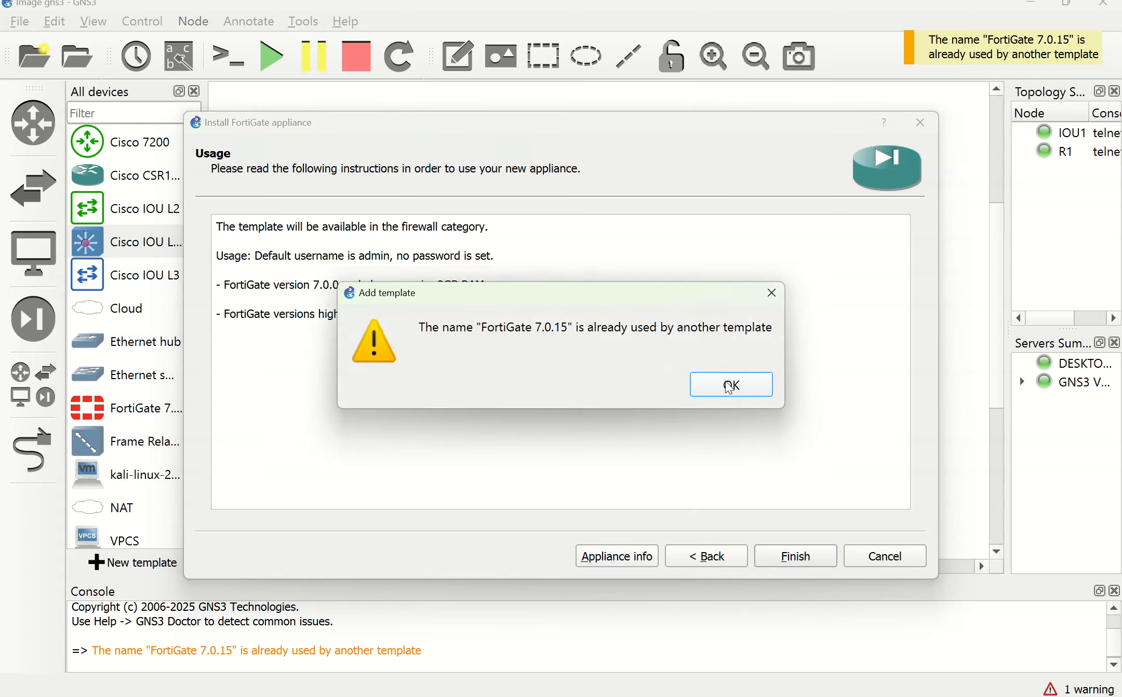
left_click(731, 387)
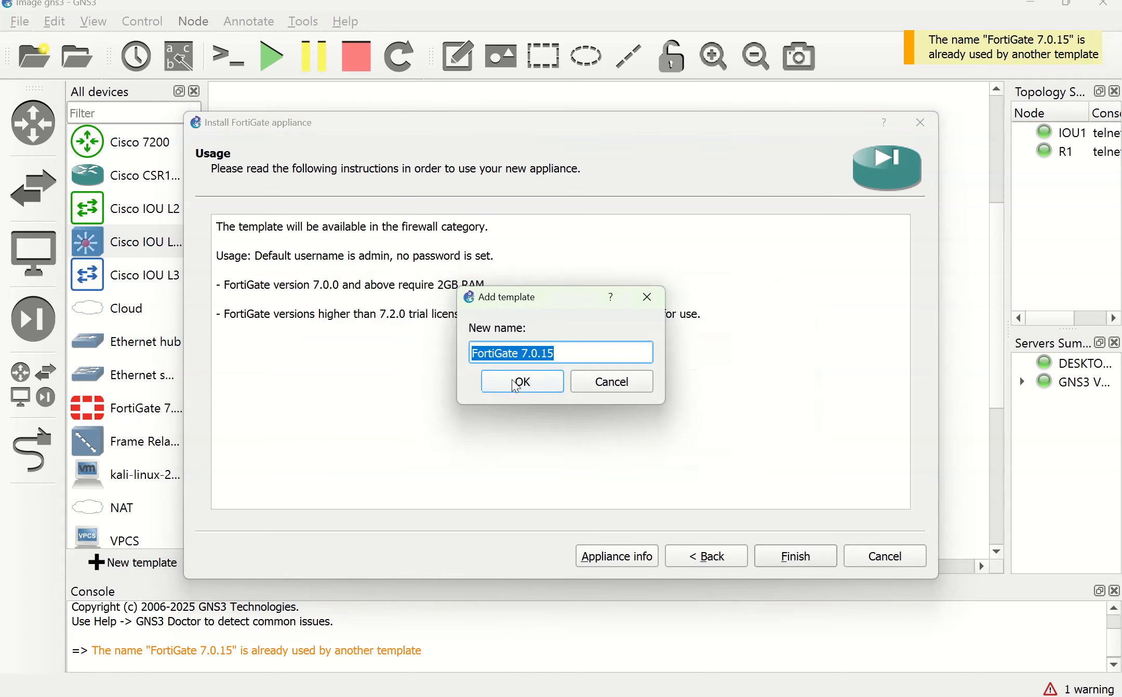
left_click(517, 383)
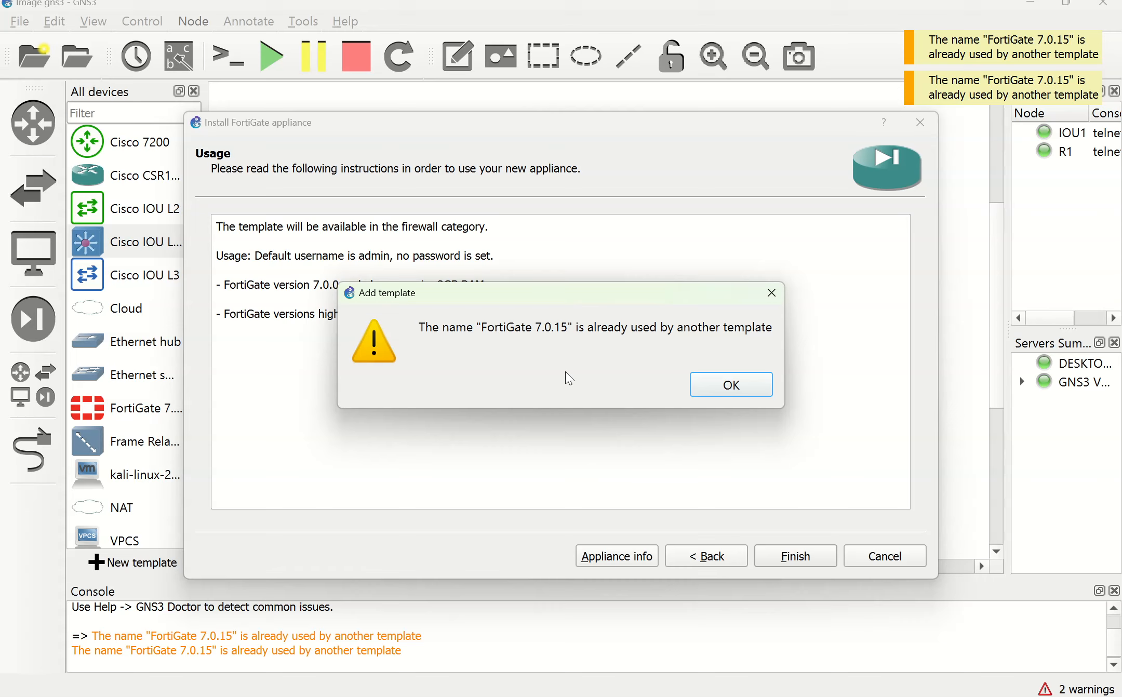
left_click(718, 388)
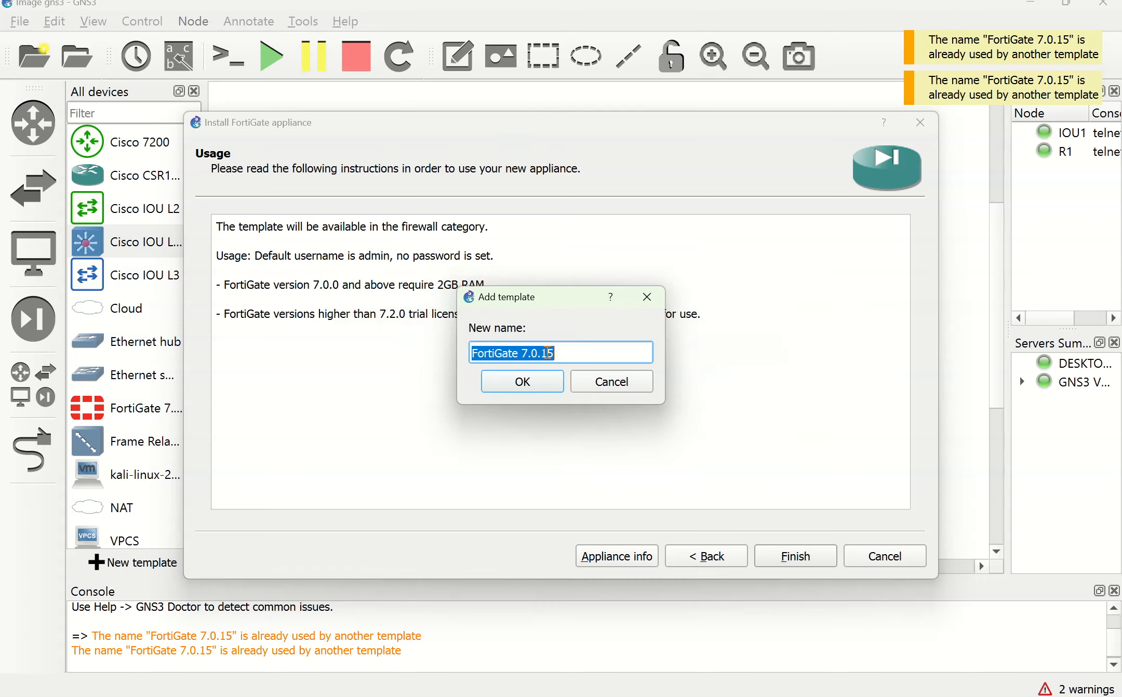
left_click(569, 351)
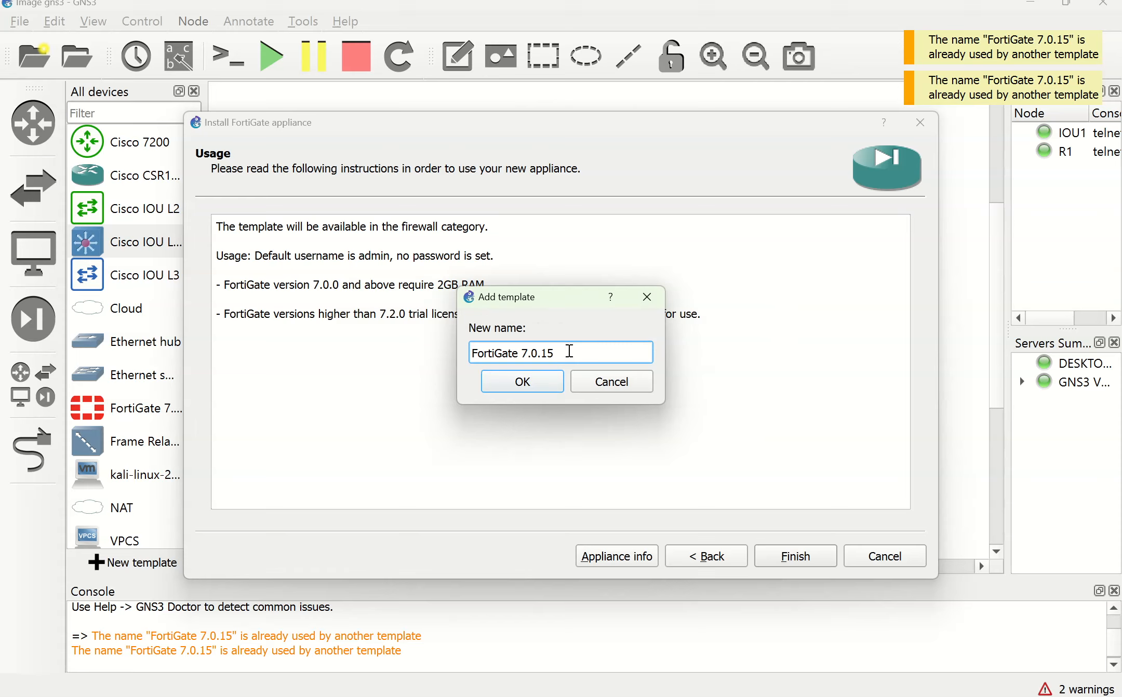
type(".")
left_click(525, 386)
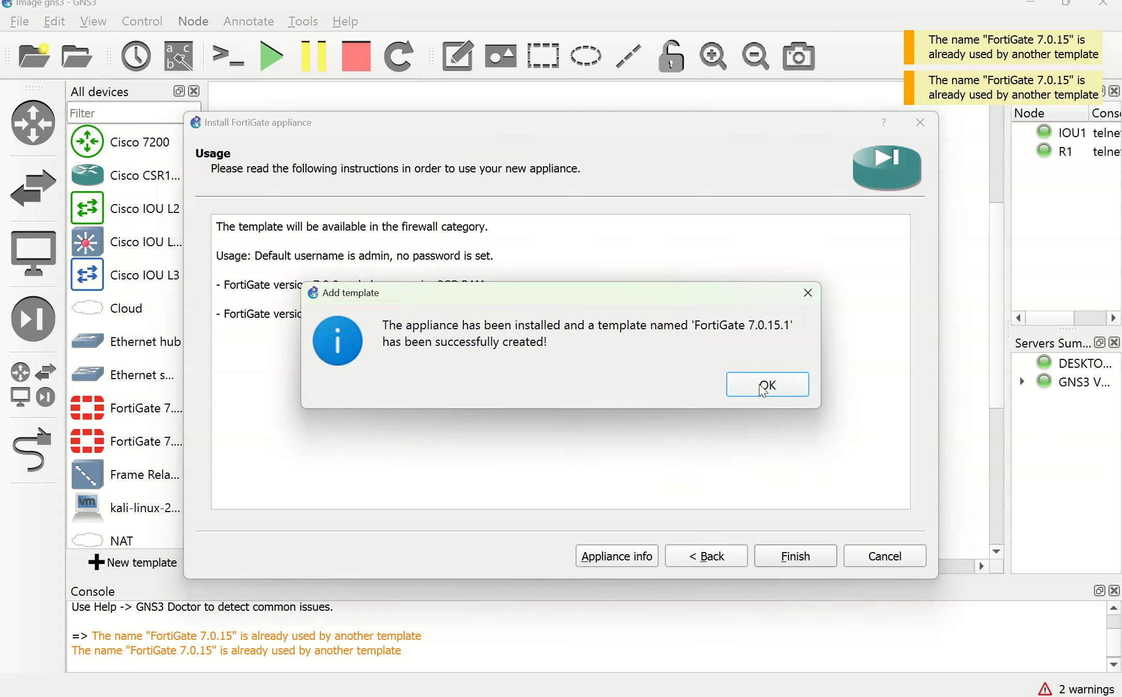
left_click(766, 385)
left_click(126, 442)
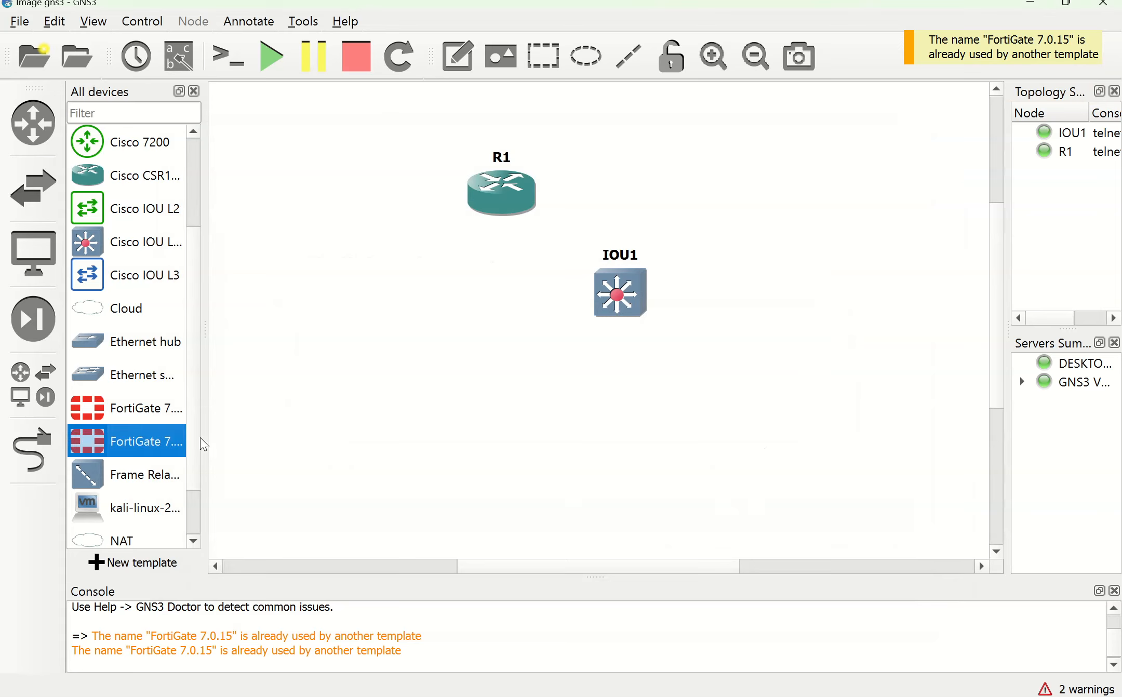
Step: Place a FortiGate 7.0.15.1 node on the topology and start it
left_click_drag(206, 435, 274, 437)
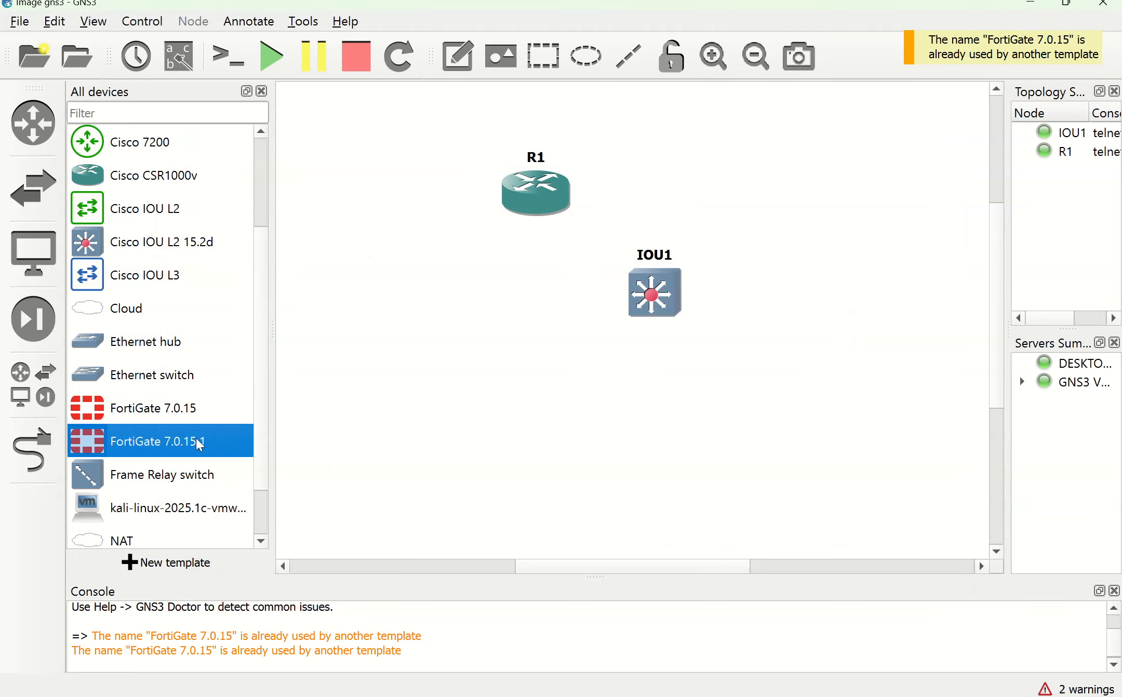
left_click_drag(162, 450, 482, 358)
right_click(485, 346)
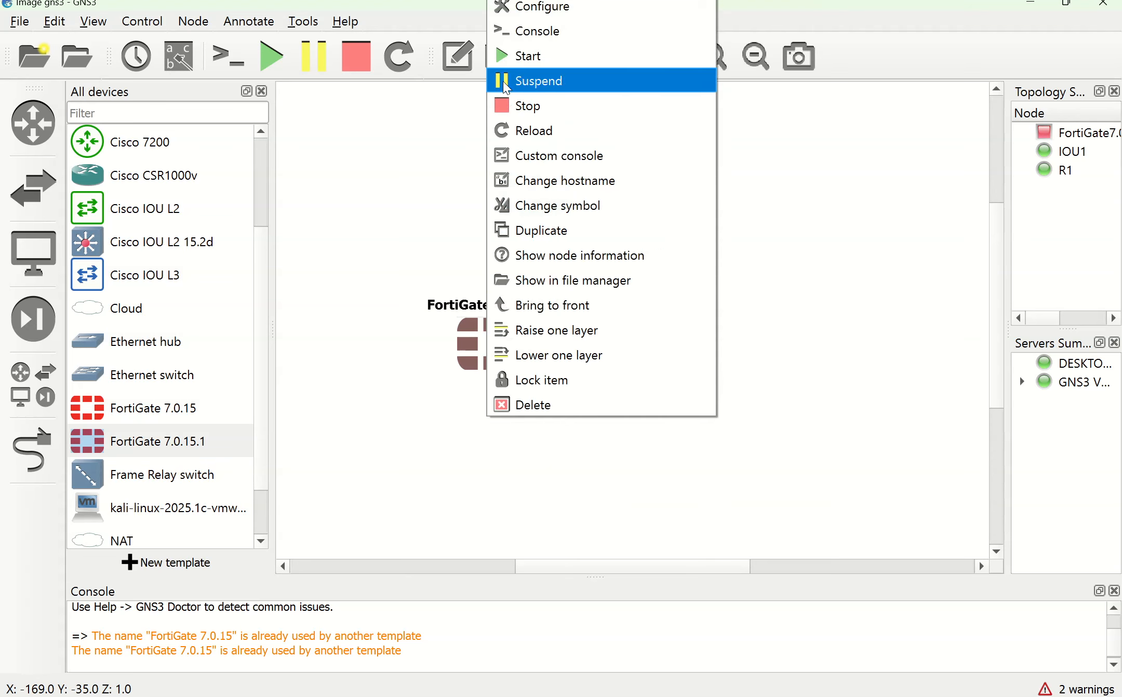
left_click(515, 61)
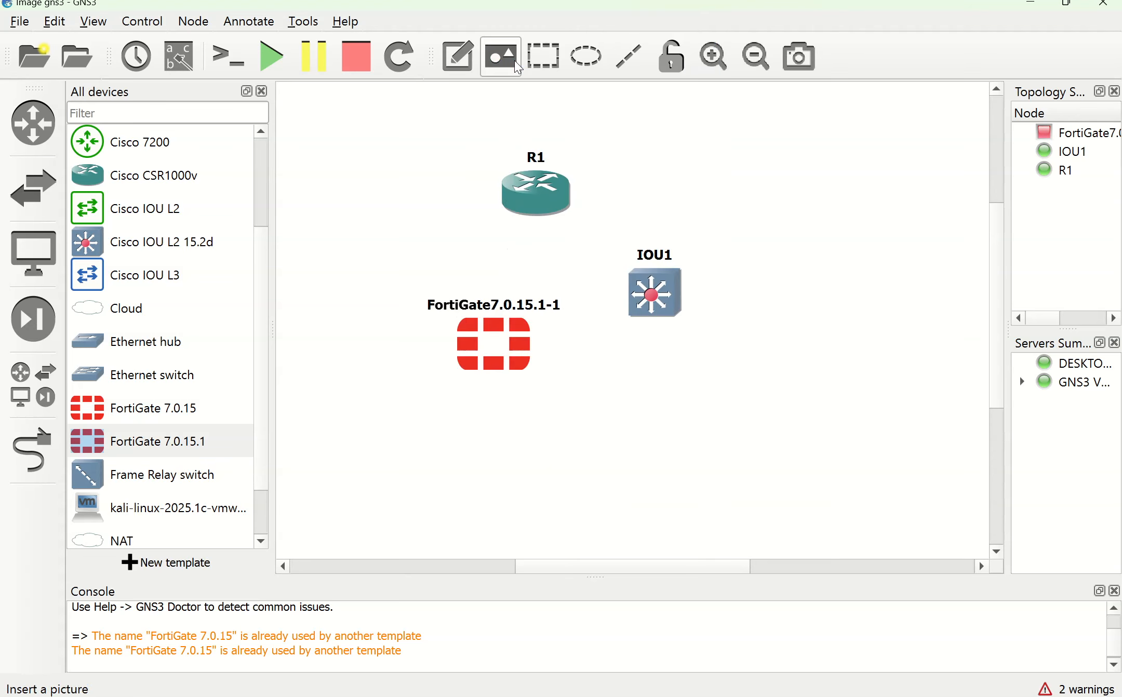
Step: Open the FortiGate node's console and arrange the console window and device list
right_click(492, 342)
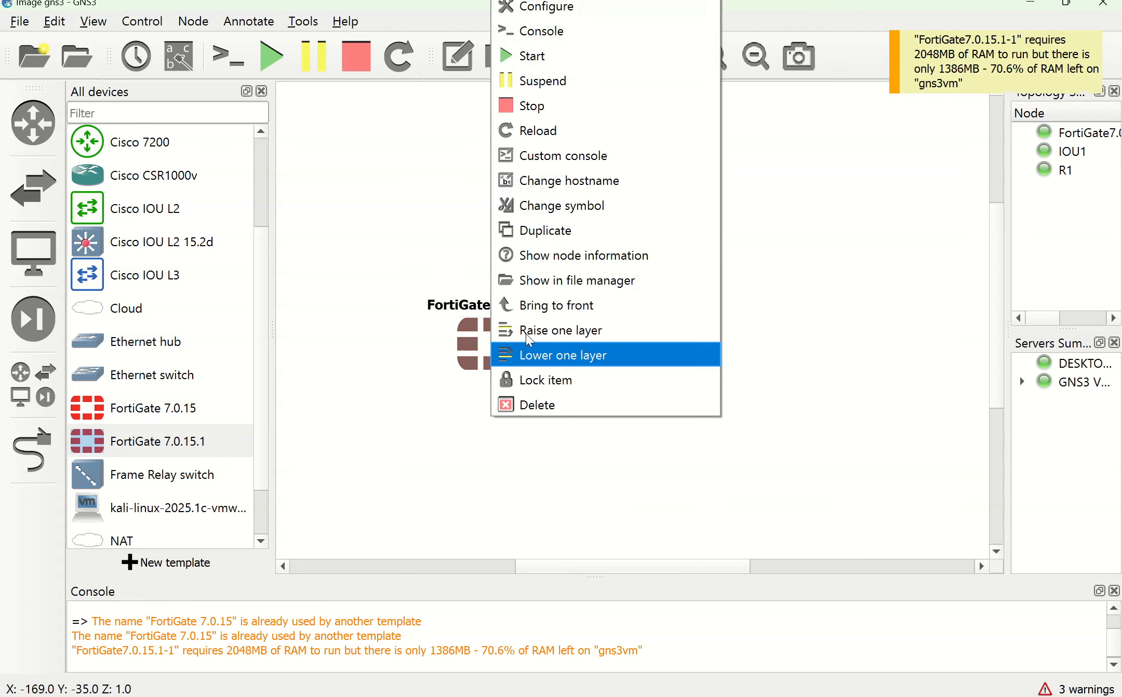
left_click(542, 32)
left_click_drag(334, 31, 460, 135)
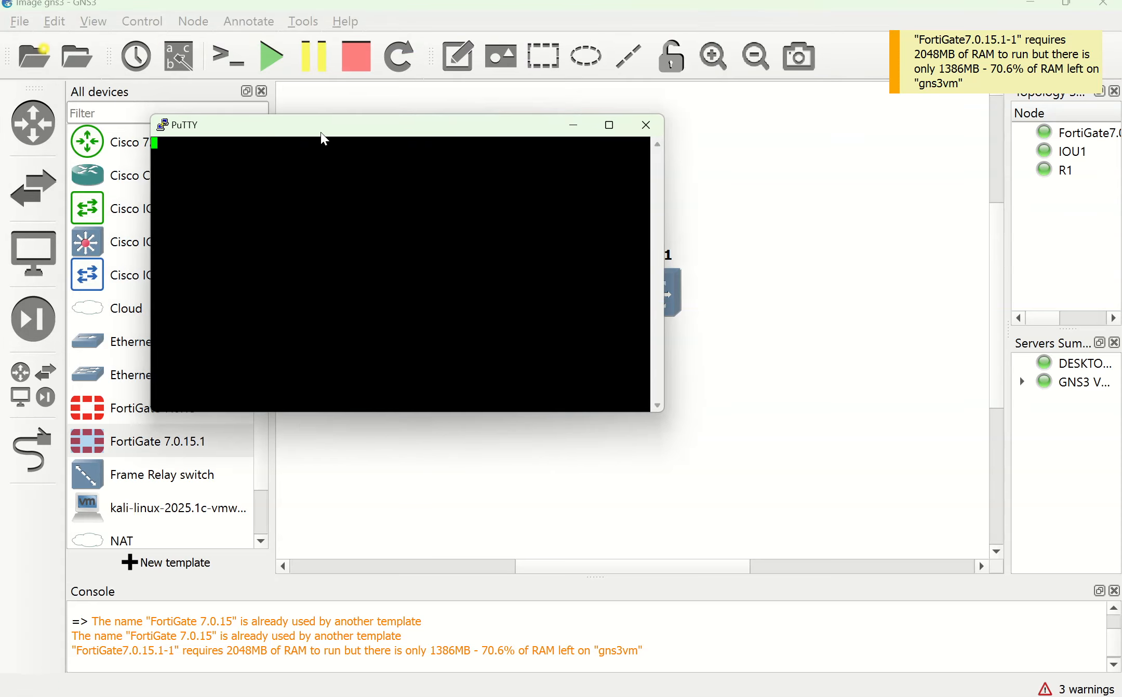
left_click_drag(324, 138, 532, 174)
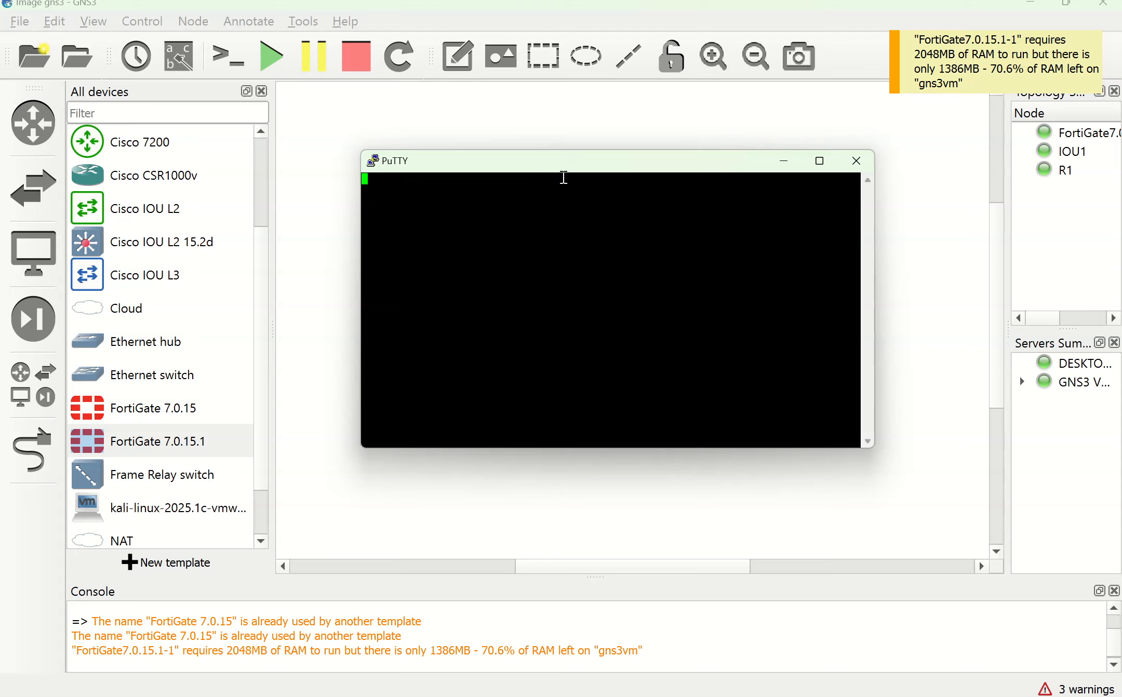
left_click_drag(268, 263, 215, 277)
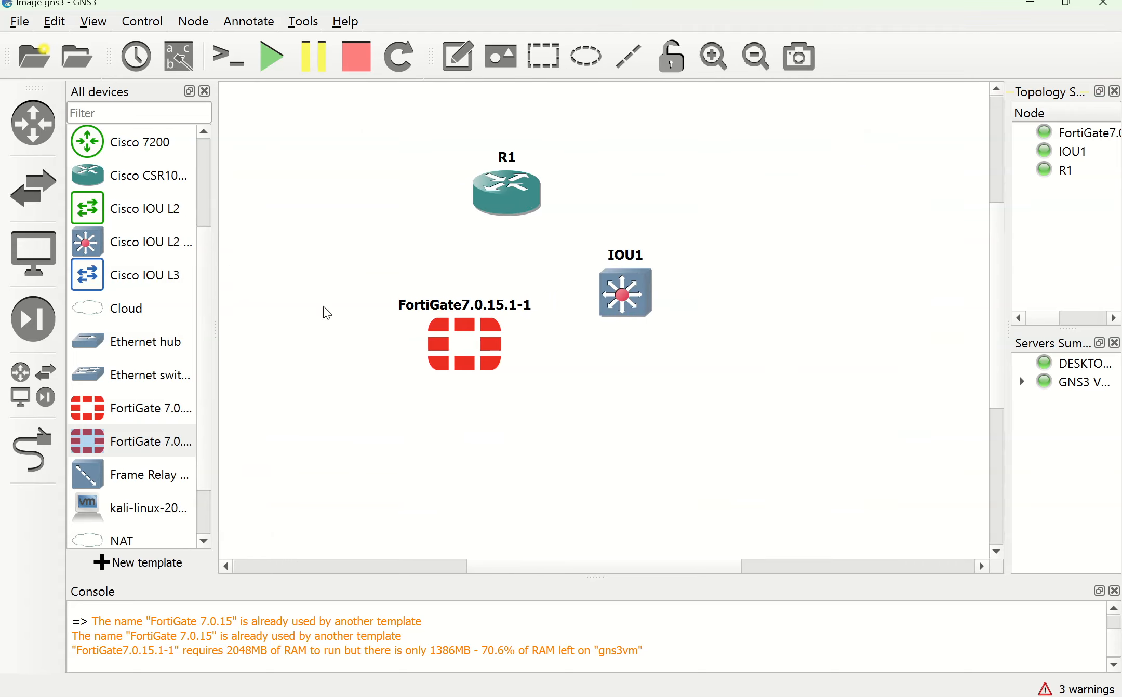
double_click(461, 349)
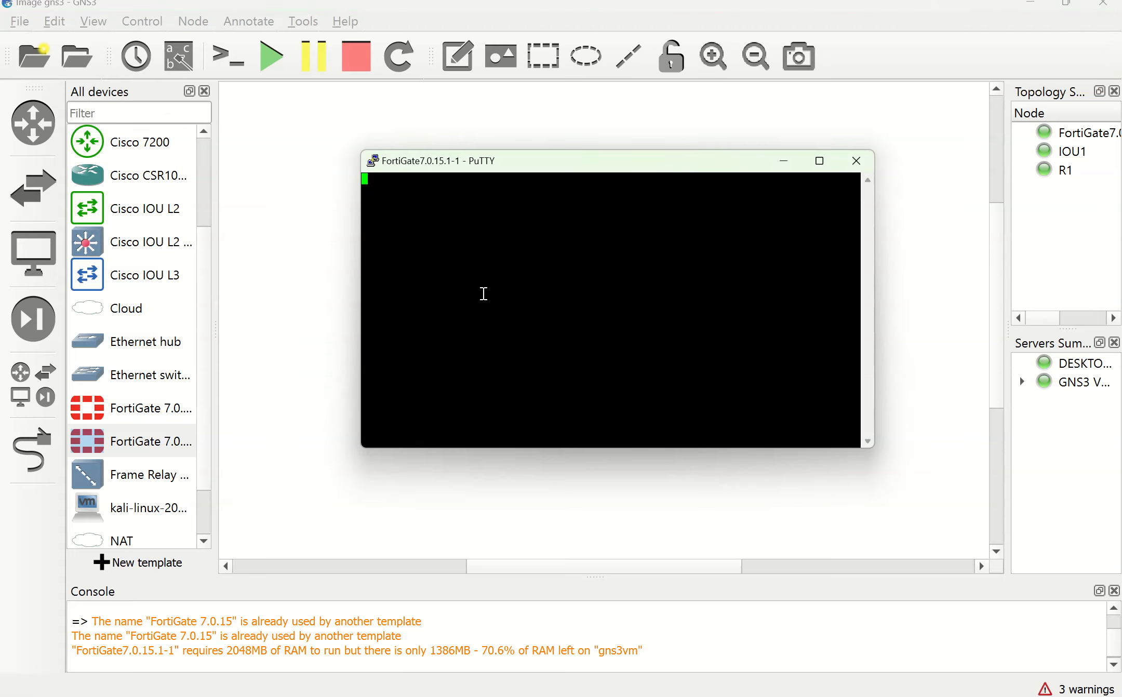
Step: In a new PuTTY session configuration, set the terminal font to Courier New 16-point
left_click(374, 162)
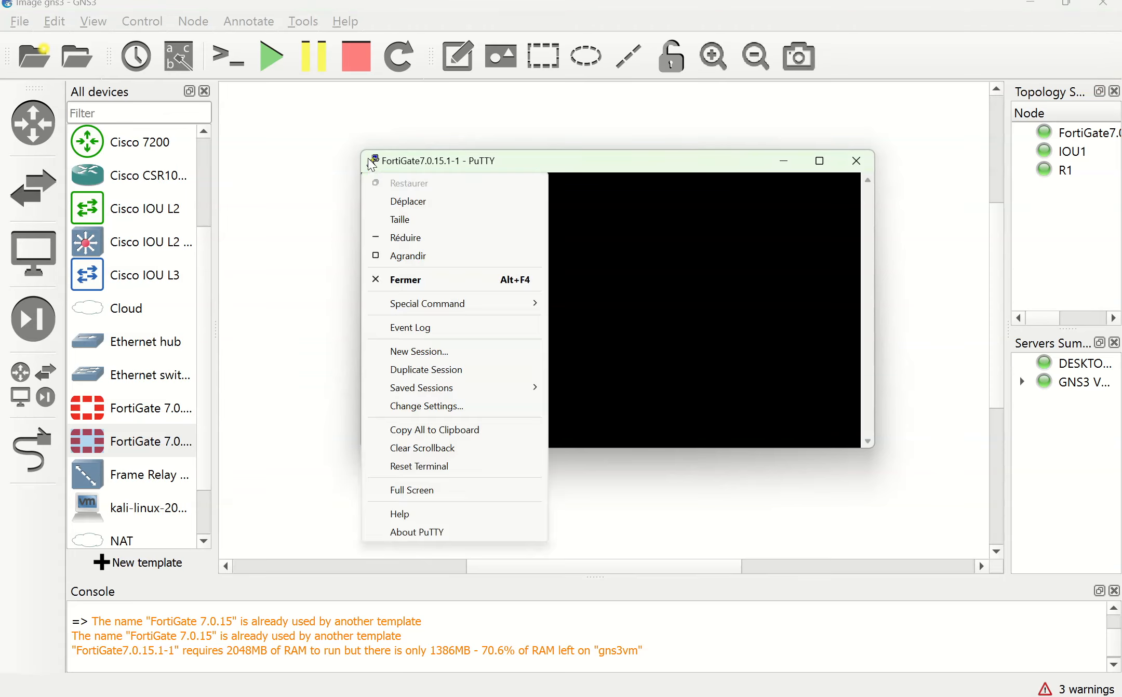
left_click(451, 353)
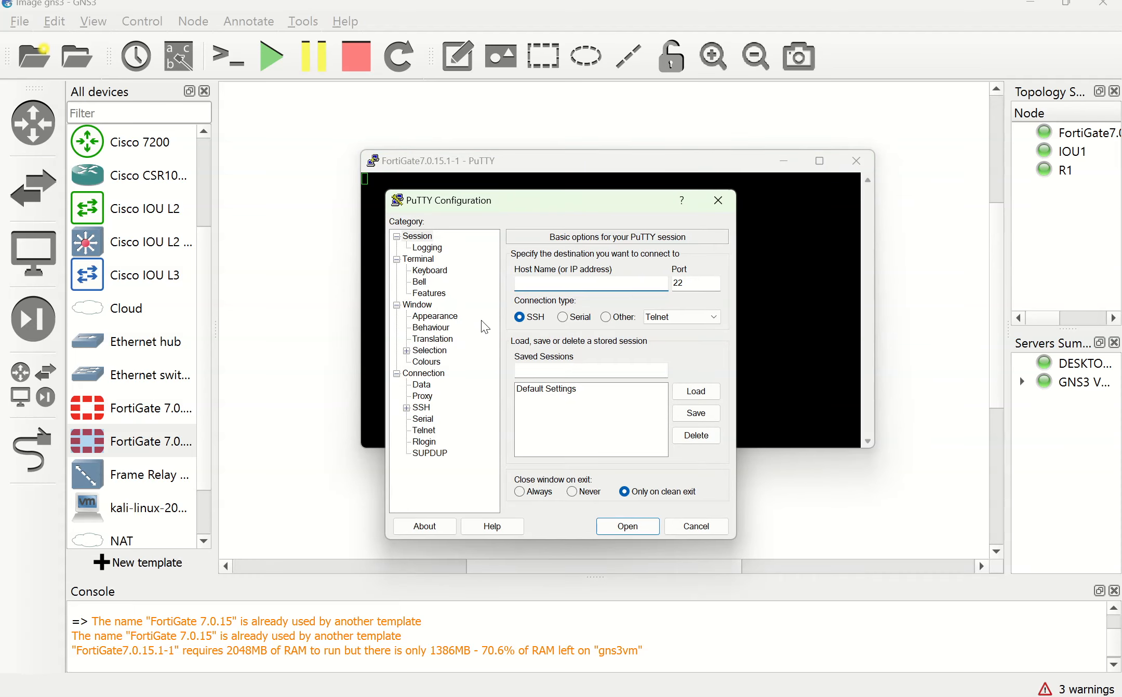
left_click(439, 318)
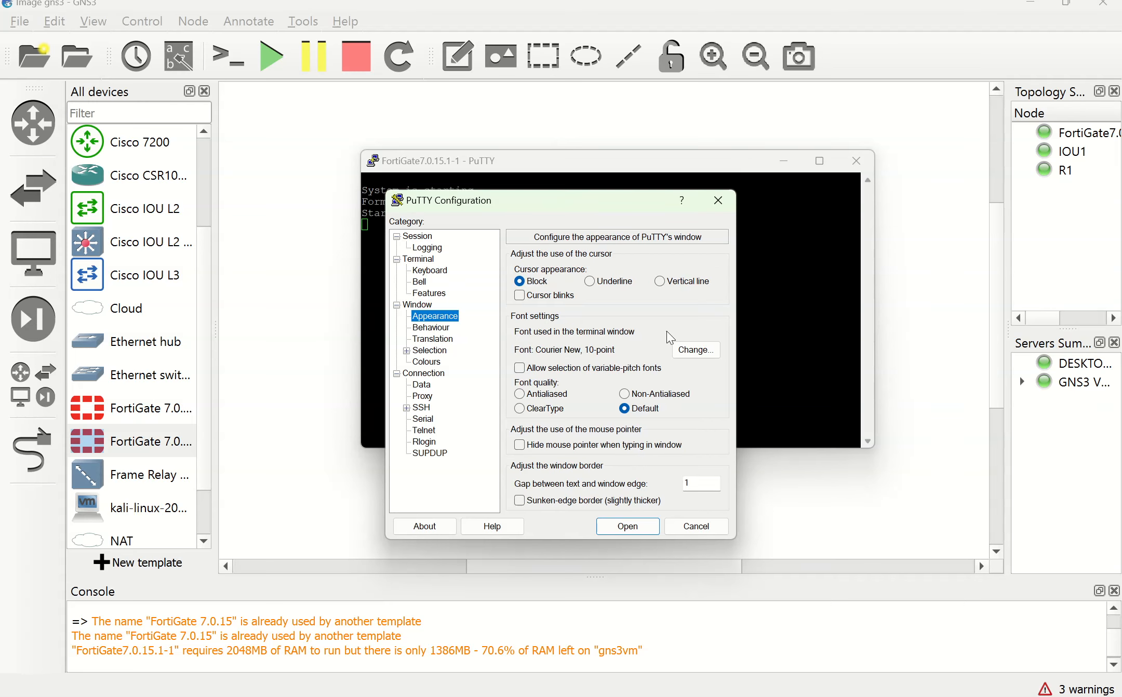
left_click(689, 354)
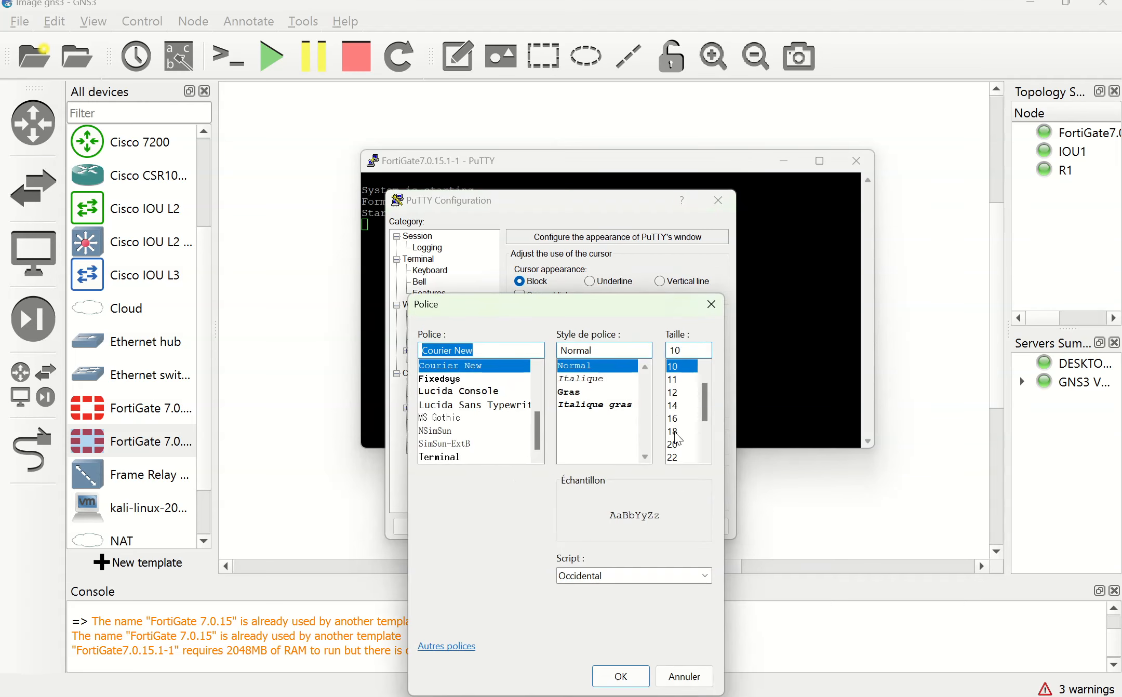
left_click(675, 419)
left_click(622, 676)
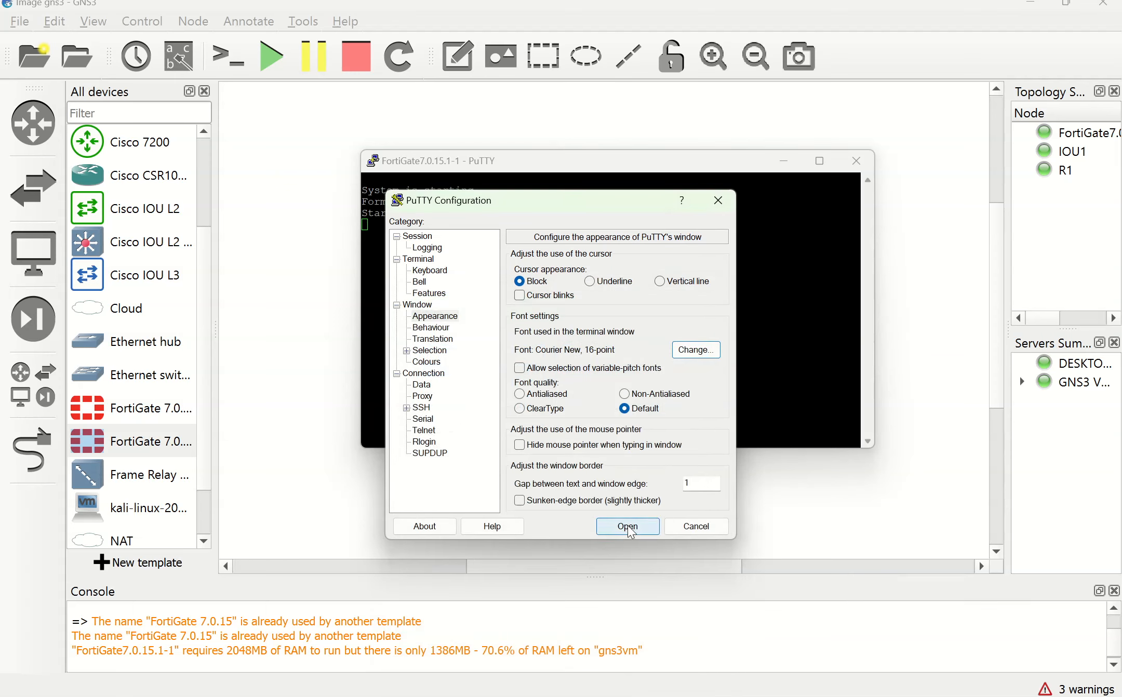
left_click(686, 351)
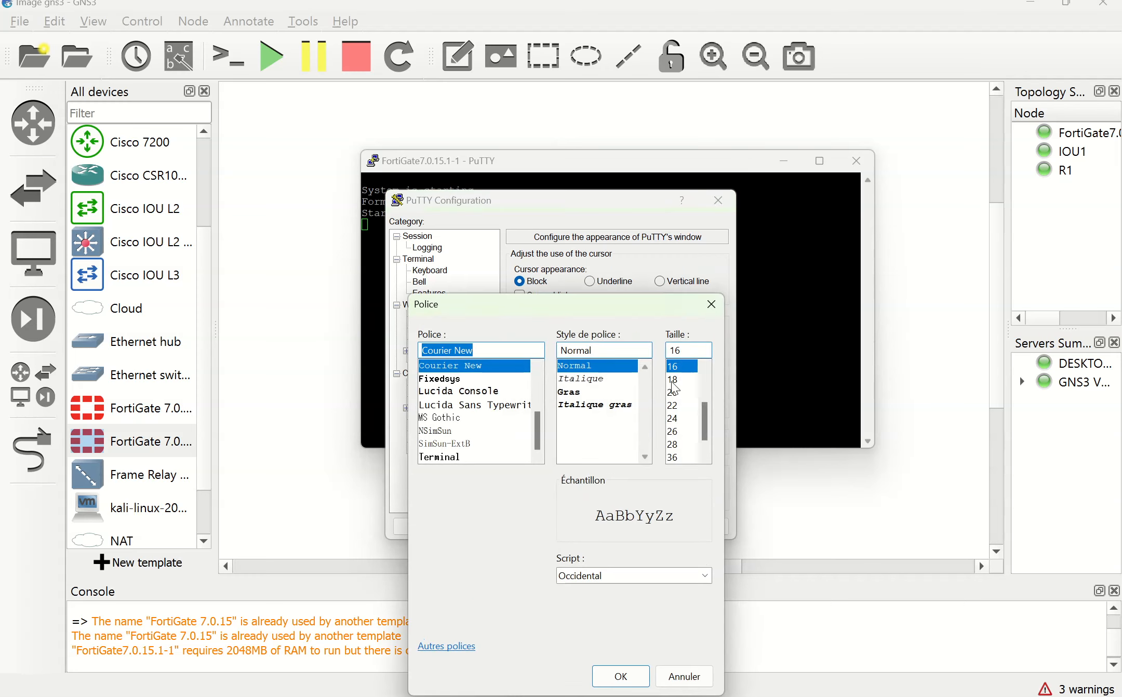
left_click(618, 685)
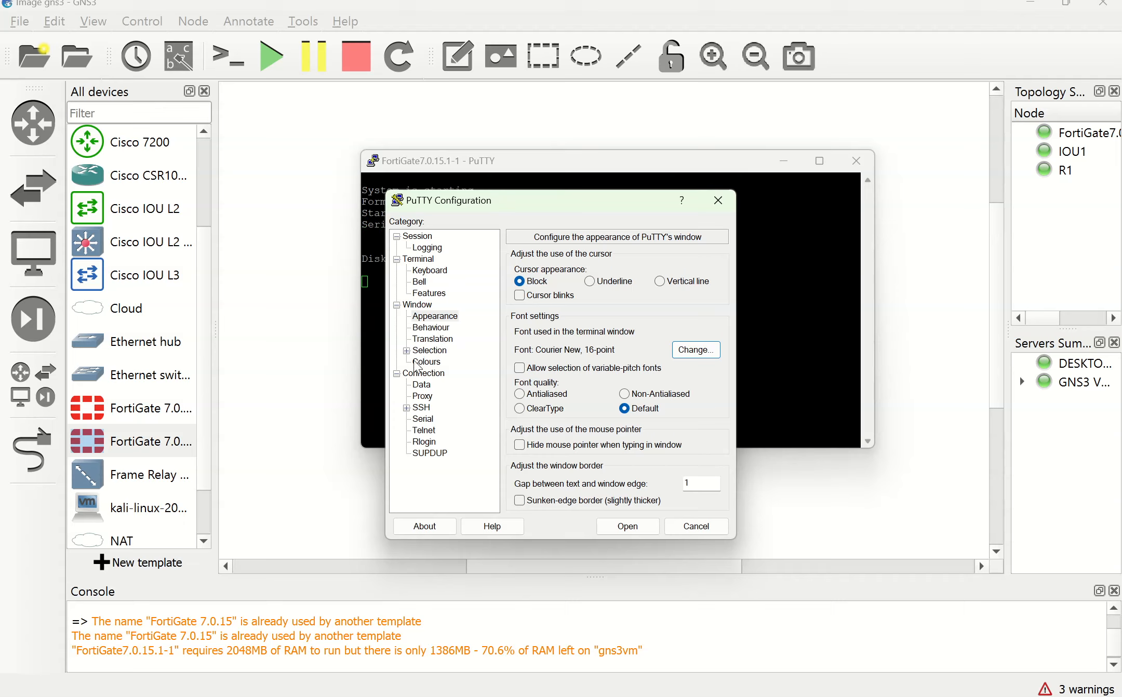
Step: Change the font to Courier New 14-point and close the configuration without starting a session
left_click(427, 329)
left_click(427, 317)
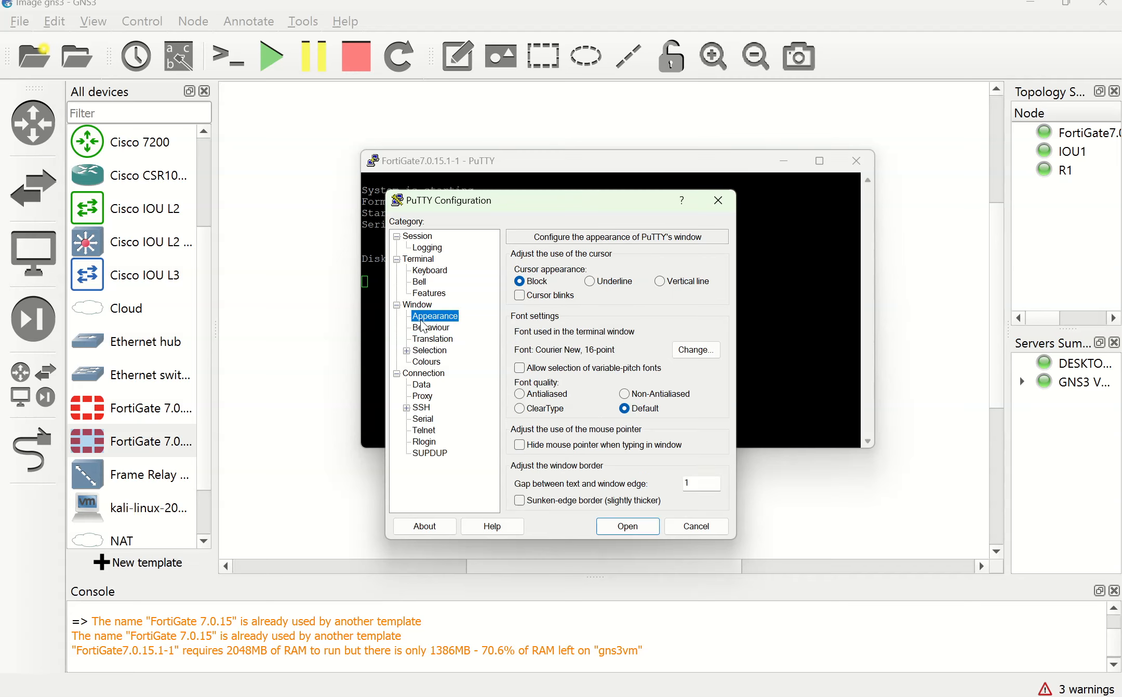
left_click(428, 340)
left_click(428, 328)
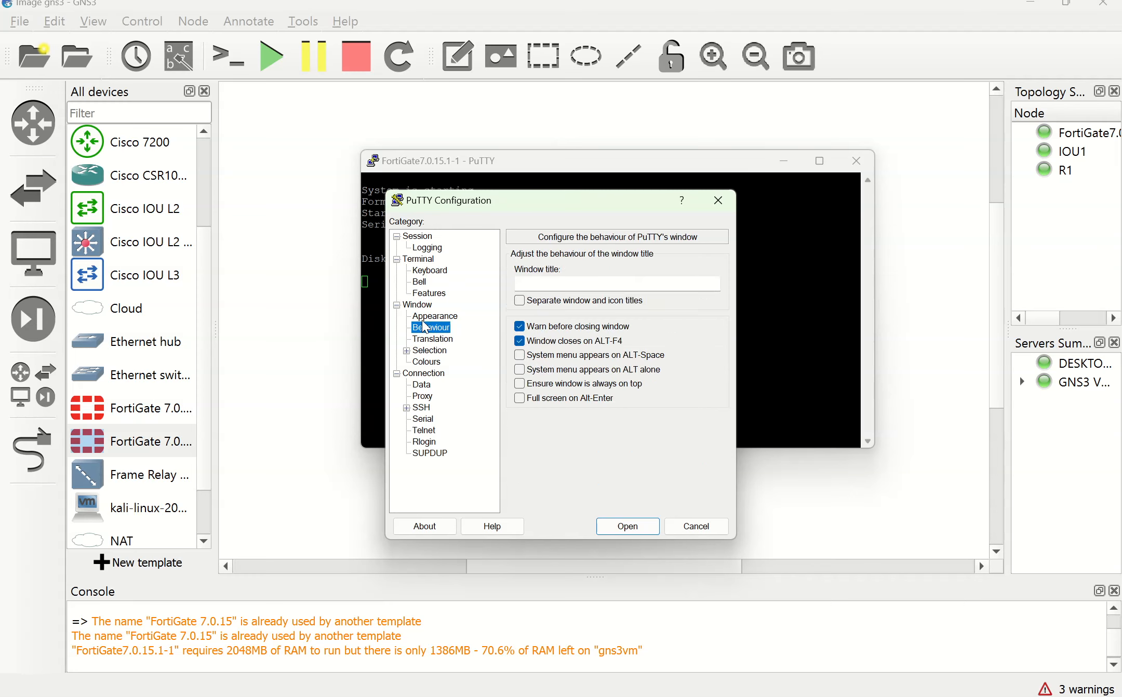
left_click(428, 317)
left_click(695, 350)
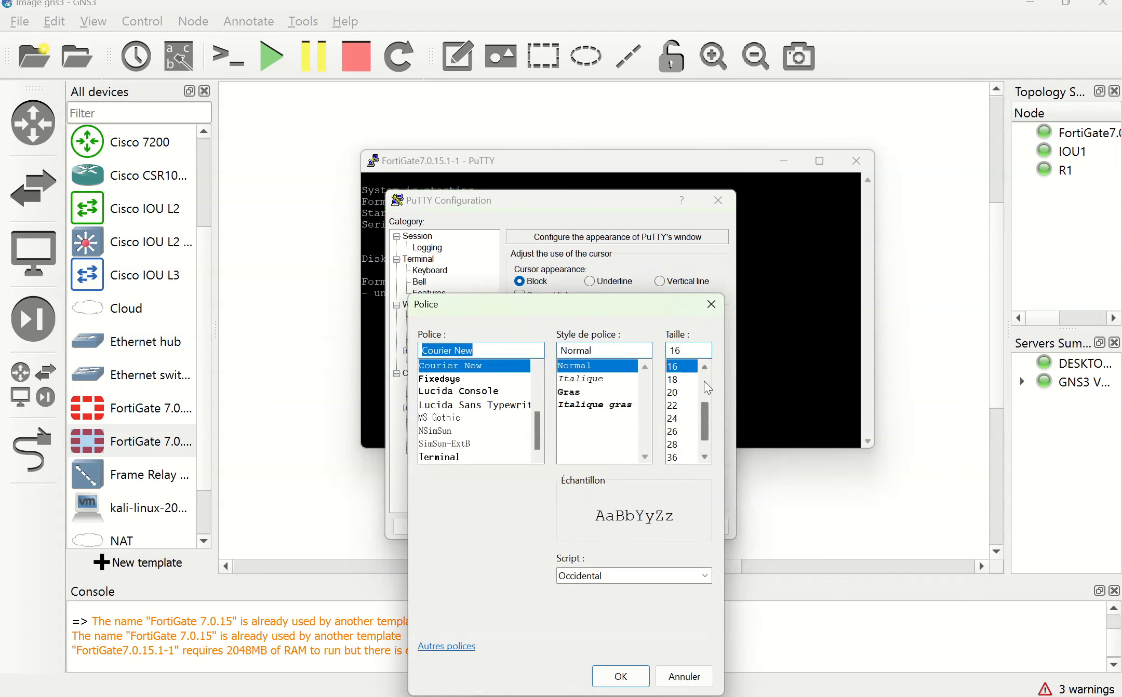
scroll(683, 411, "up", 2)
left_click(675, 432)
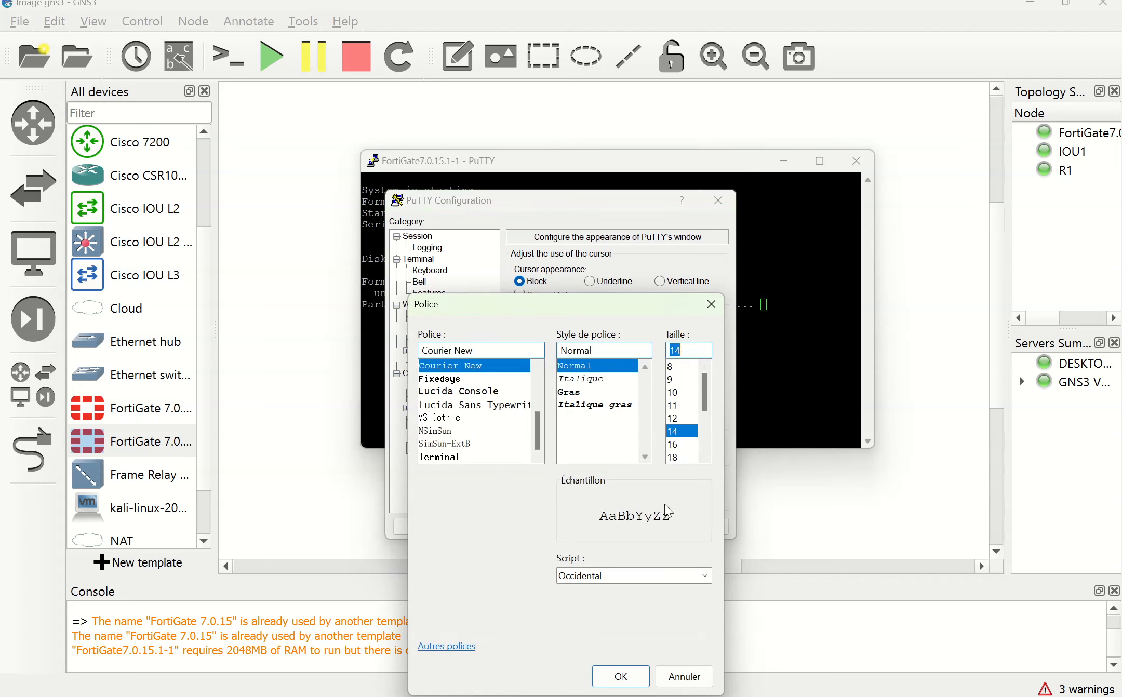
left_click(623, 677)
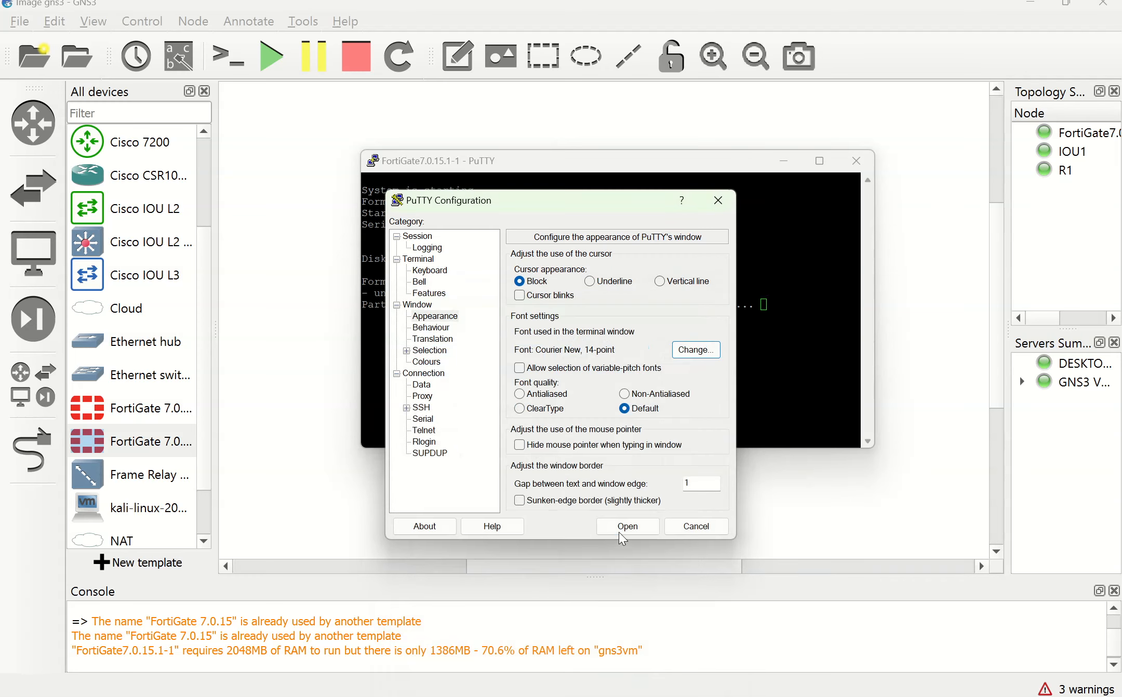
left_click(690, 526)
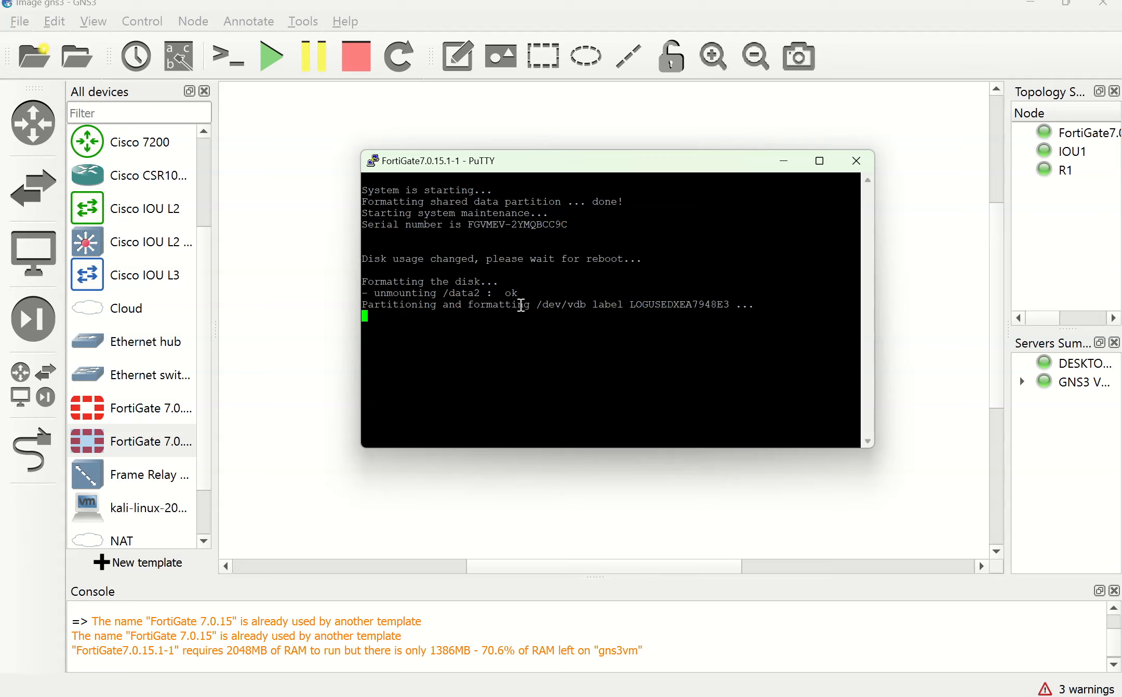
Step: Drag the PuTTY console window up and left while FortiGate finishes formatting and reboots
mouse_move(581, 166)
left_mouse_down()
mouse_move(540, 150)
mouse_move(565, 168)
left_mouse_up()
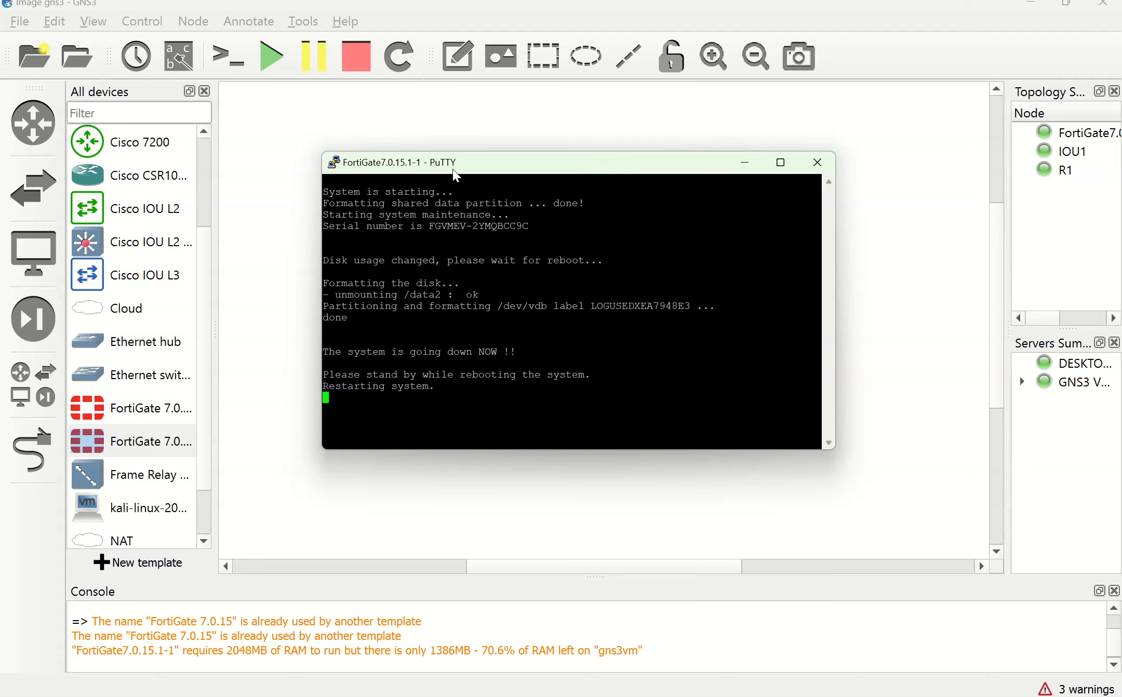
left_click_drag(469, 167, 467, 151)
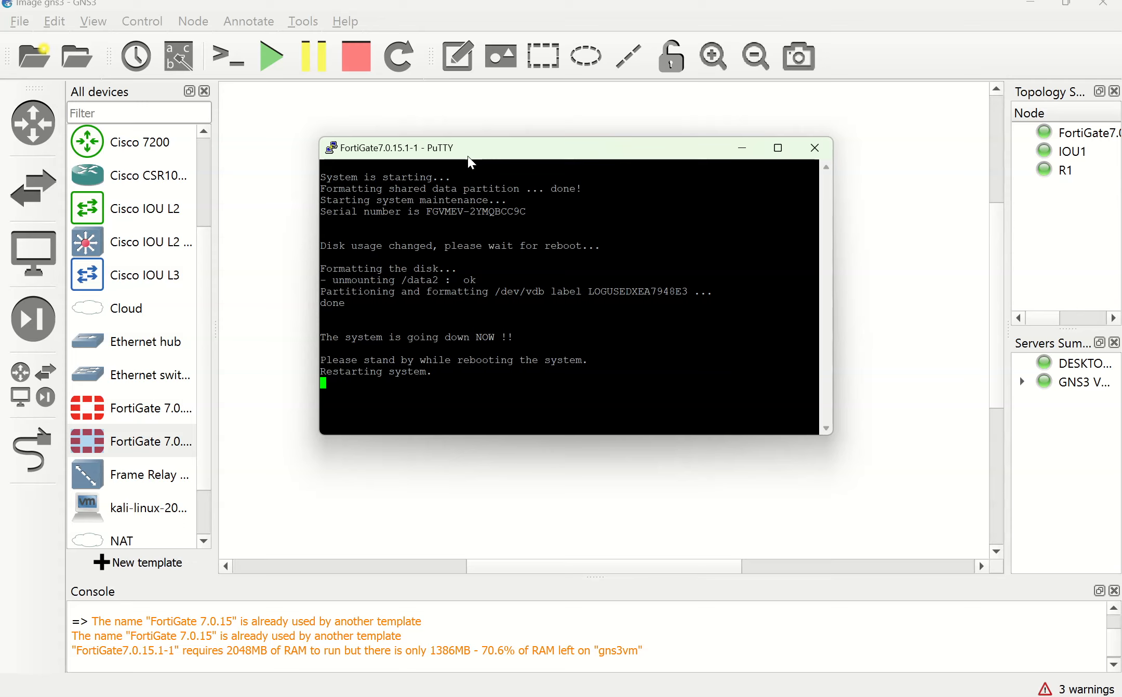
Step: Change the running console's font to 12-point Courier New and apply it
left_click(332, 151)
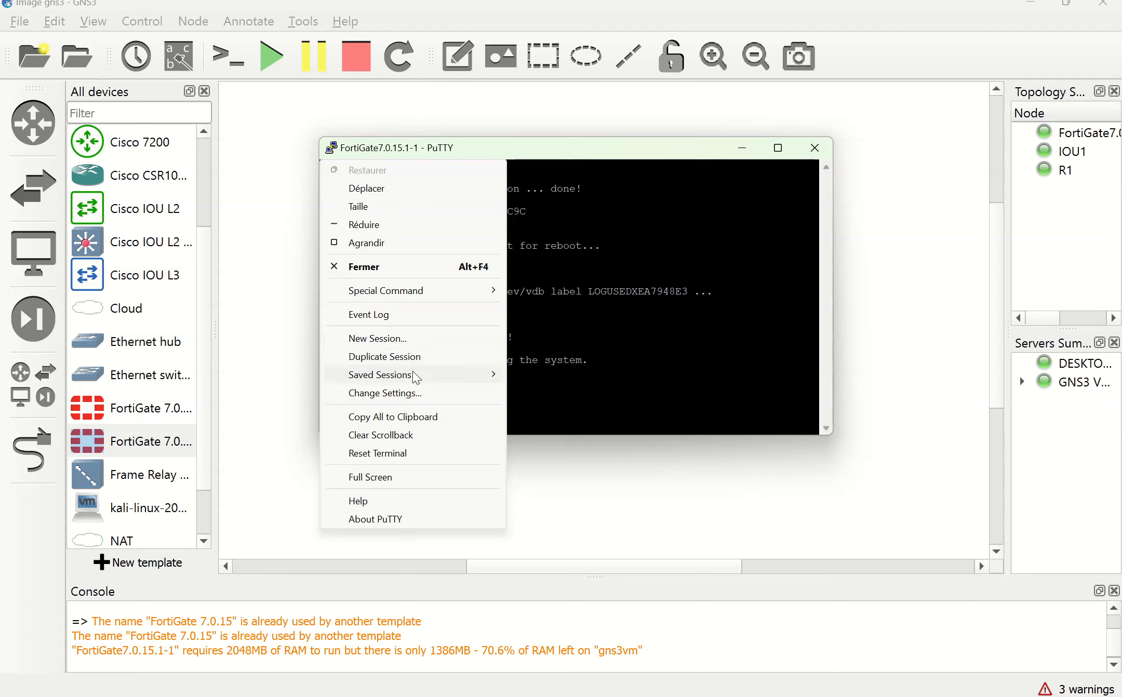
left_click(418, 393)
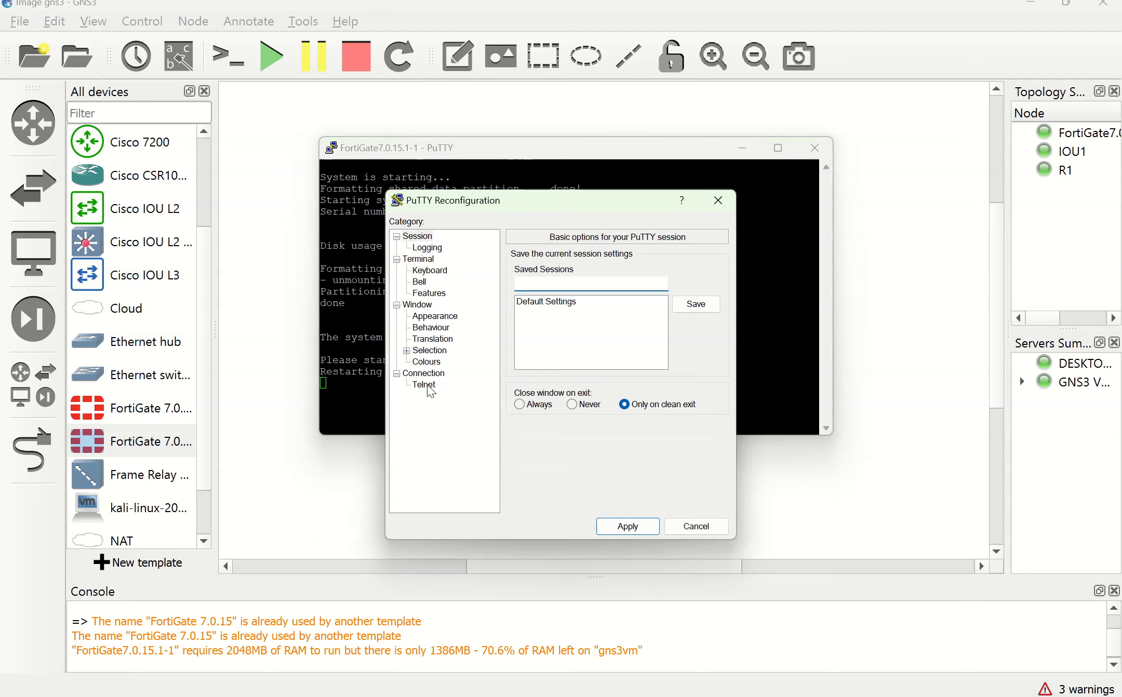
left_click(441, 320)
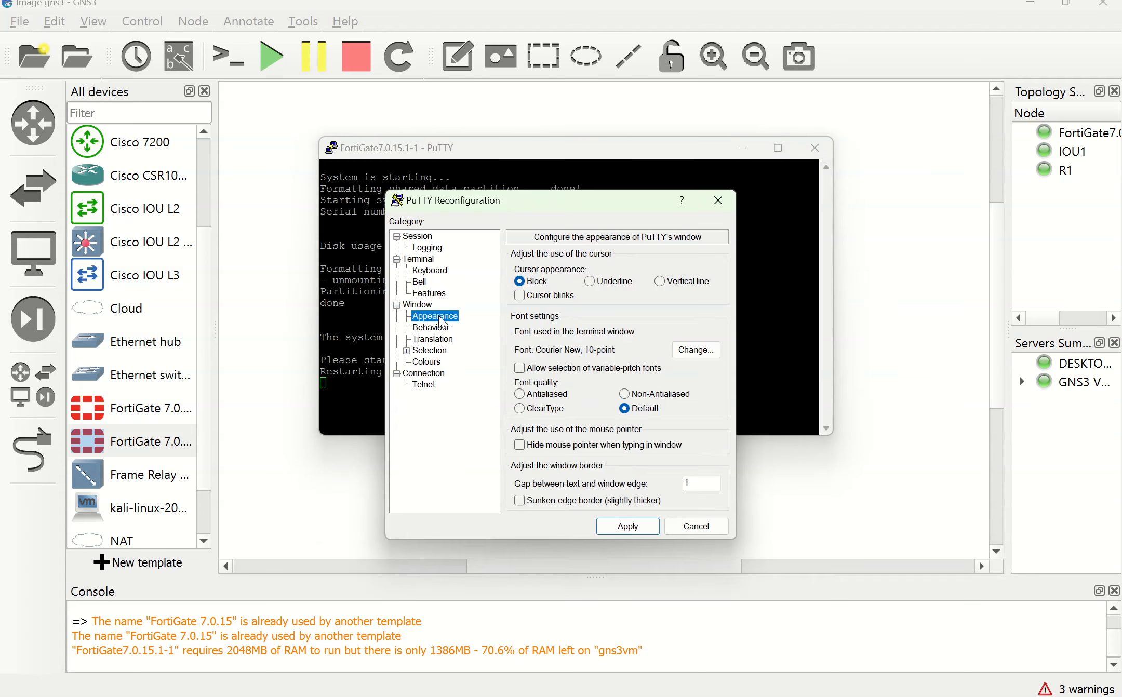
left_click(692, 348)
left_click(676, 392)
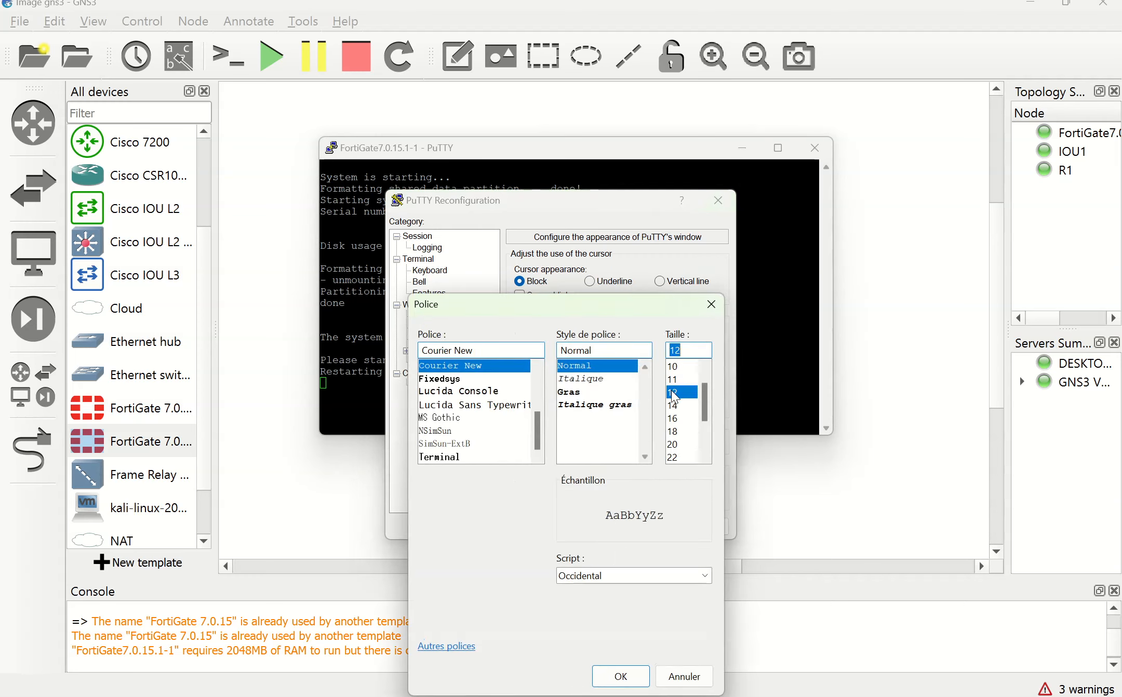
left_click(624, 577)
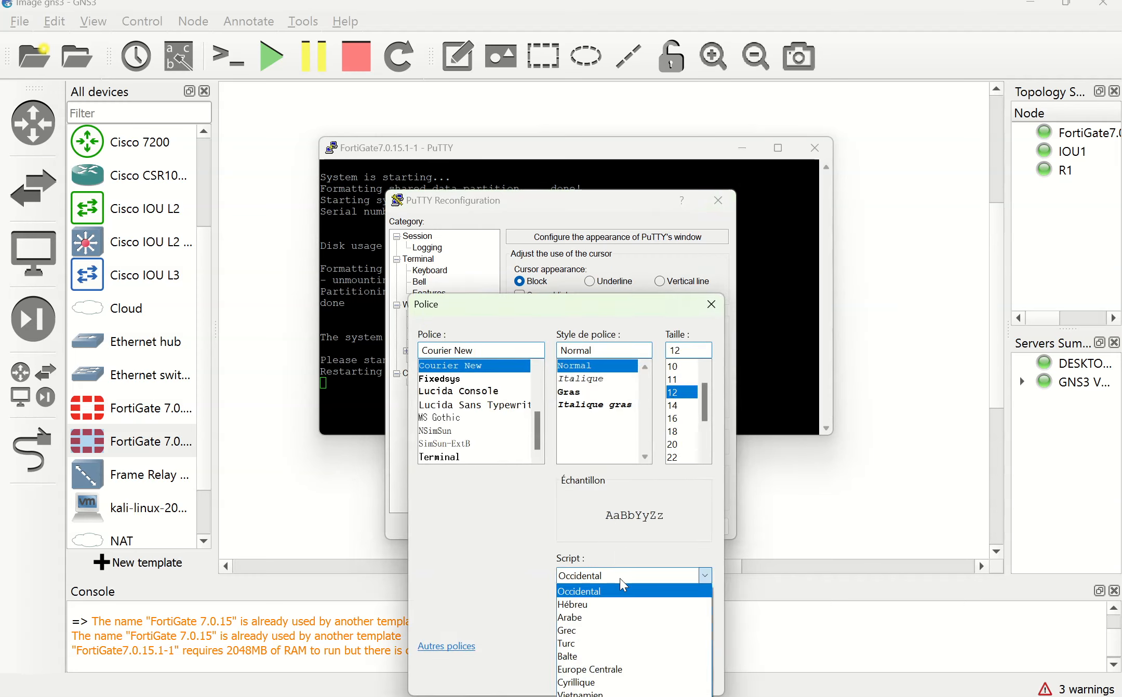
left_click(623, 576)
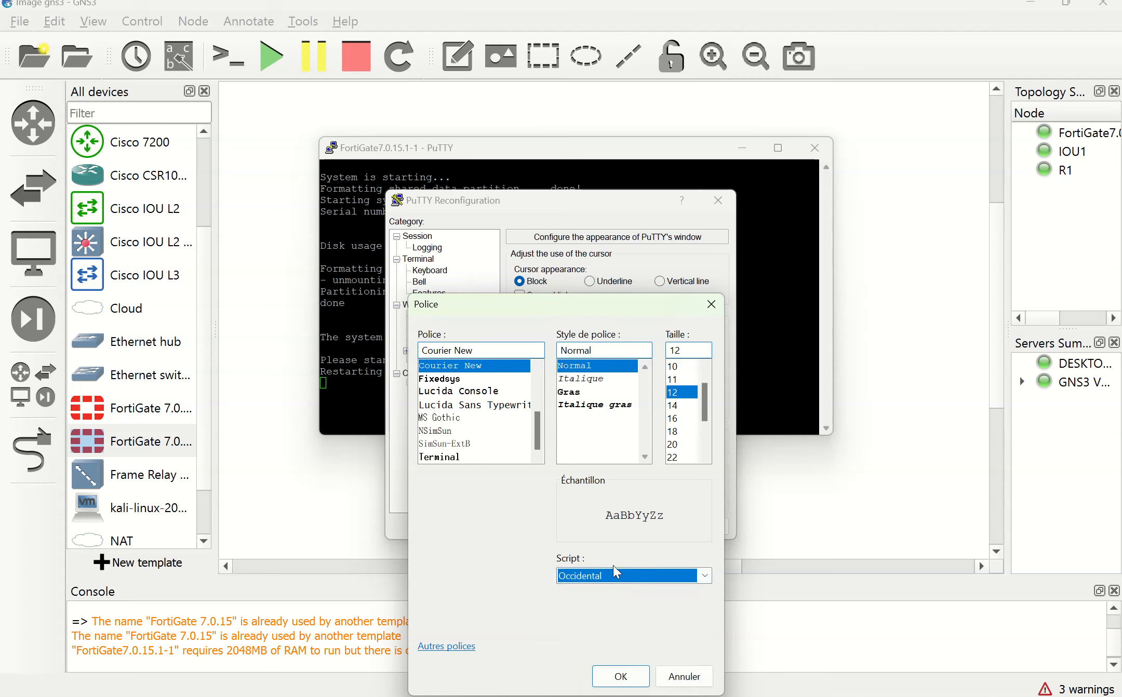
left_click(619, 677)
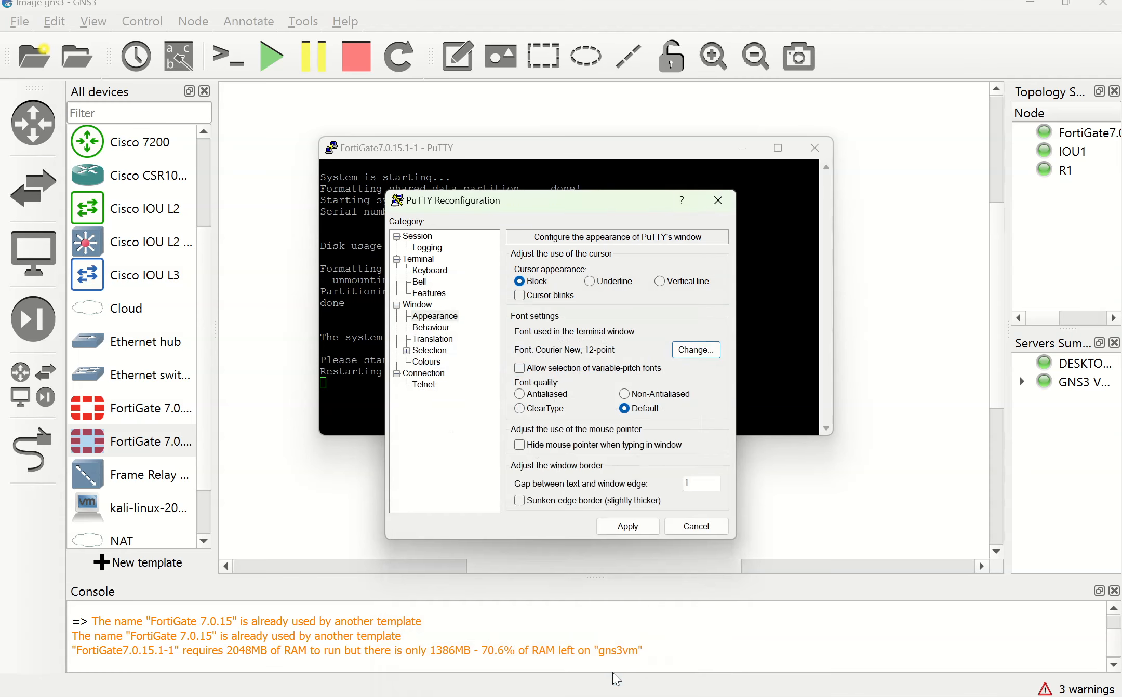
left_click(621, 528)
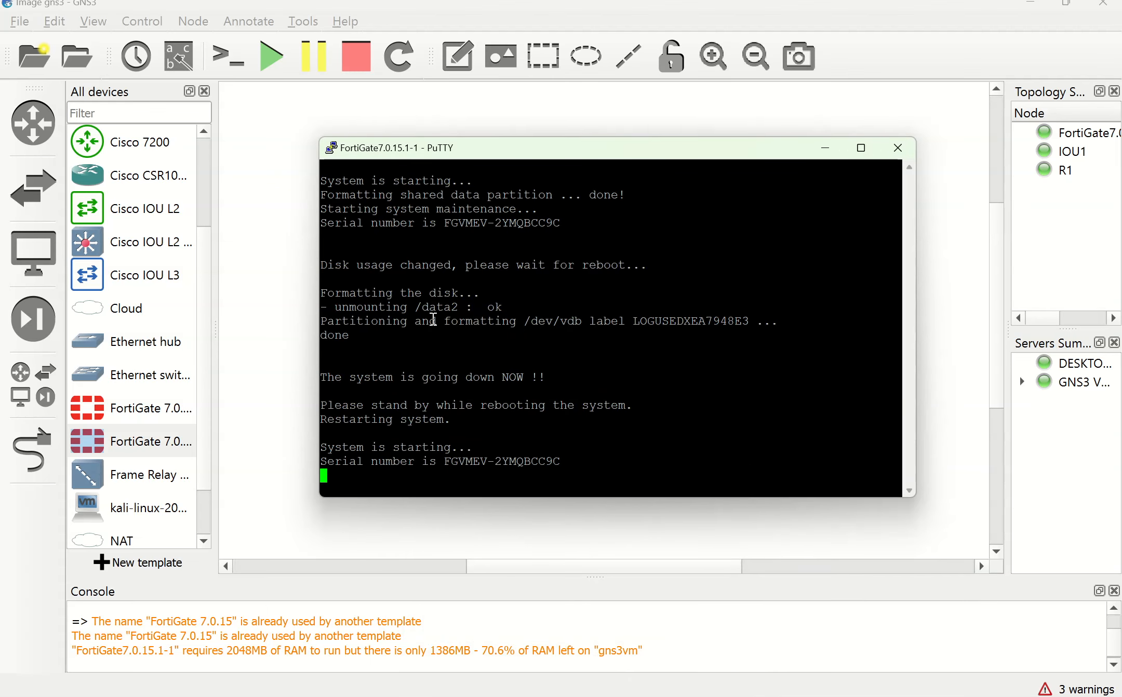
Step: Pick 14-point in a new-session configuration, discard it, and bring up a fresh login prompt
left_click(332, 149)
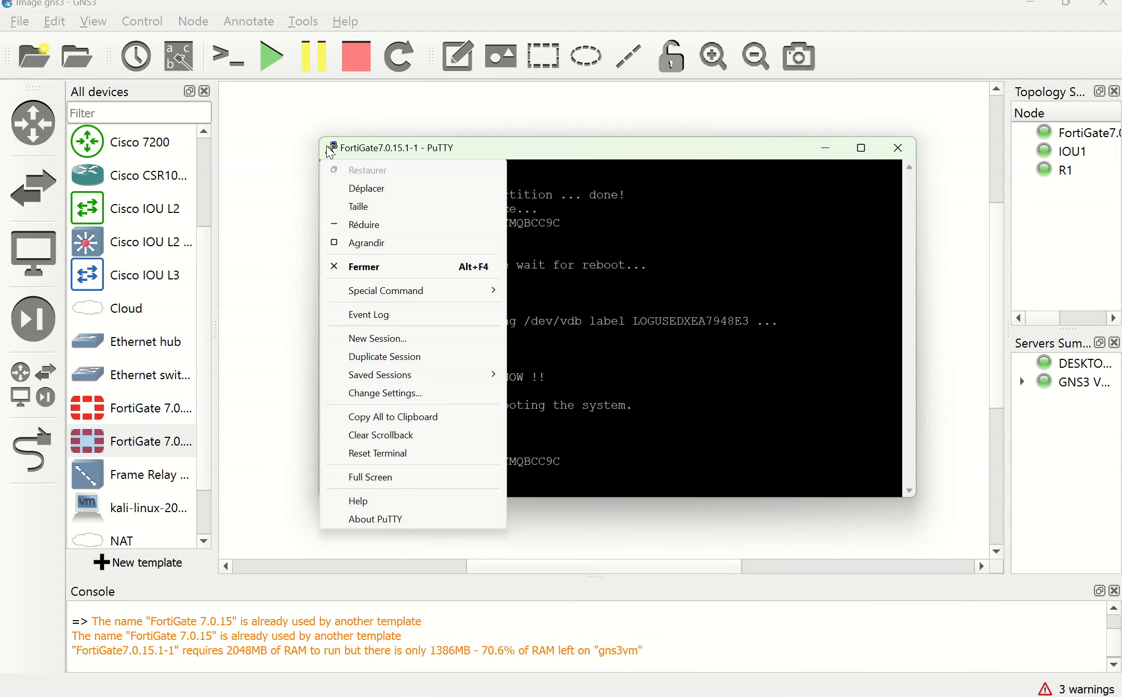
left_click(404, 339)
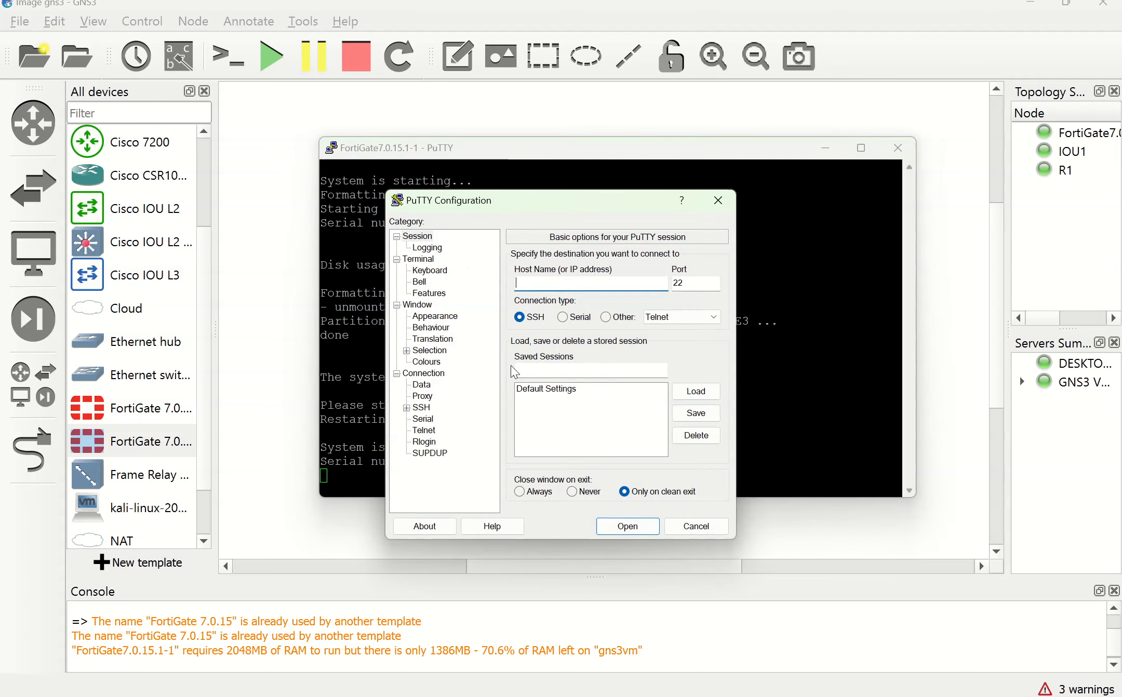
left_click(437, 316)
left_click(695, 351)
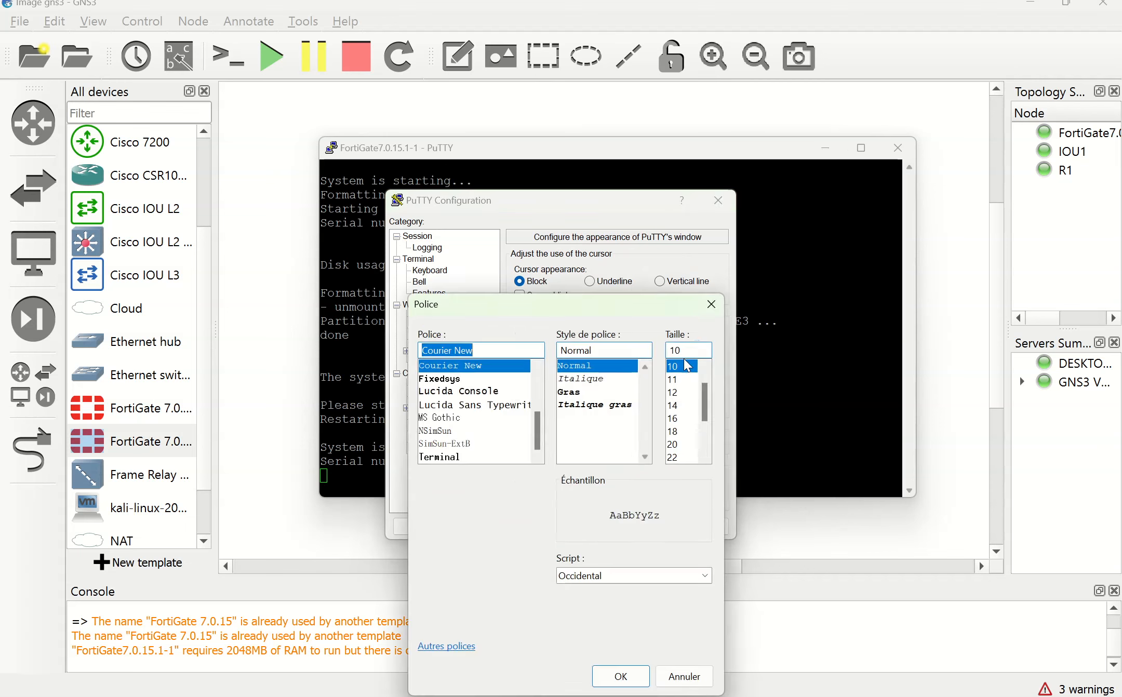
left_click(673, 405)
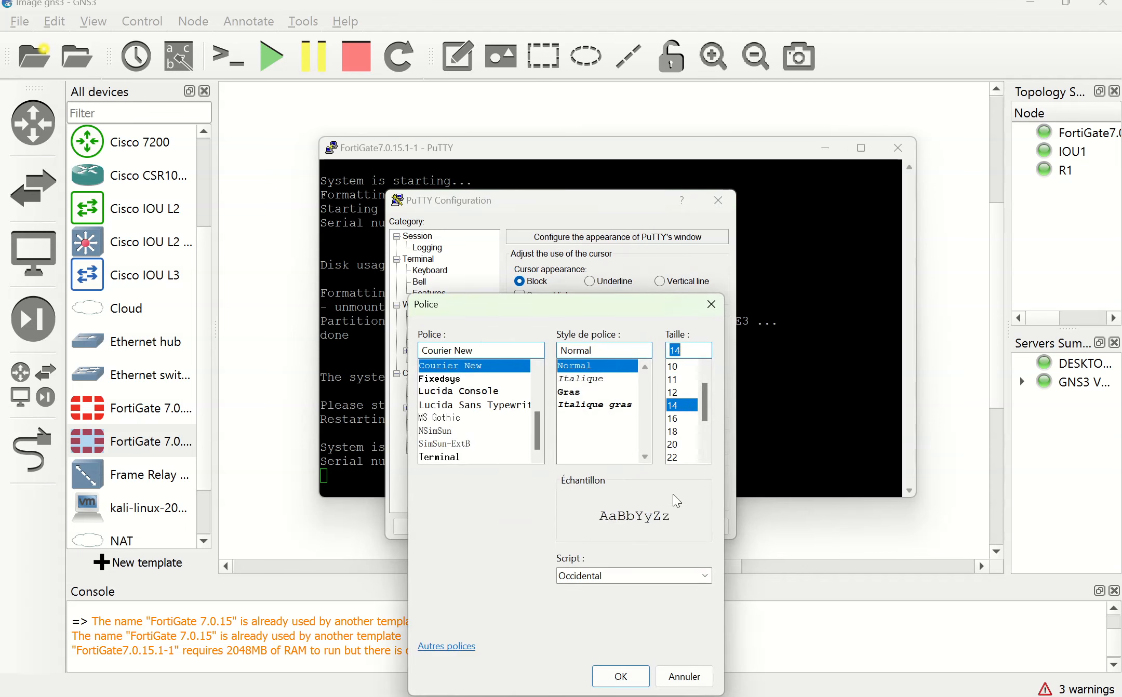
left_click(622, 675)
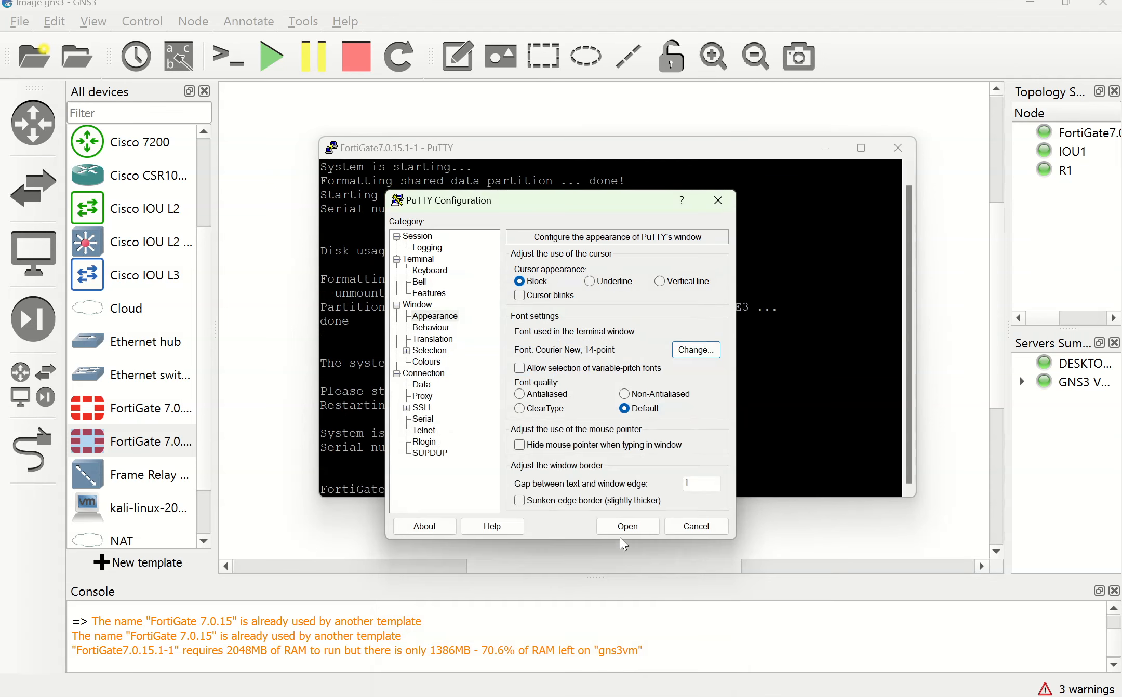
left_click(684, 529)
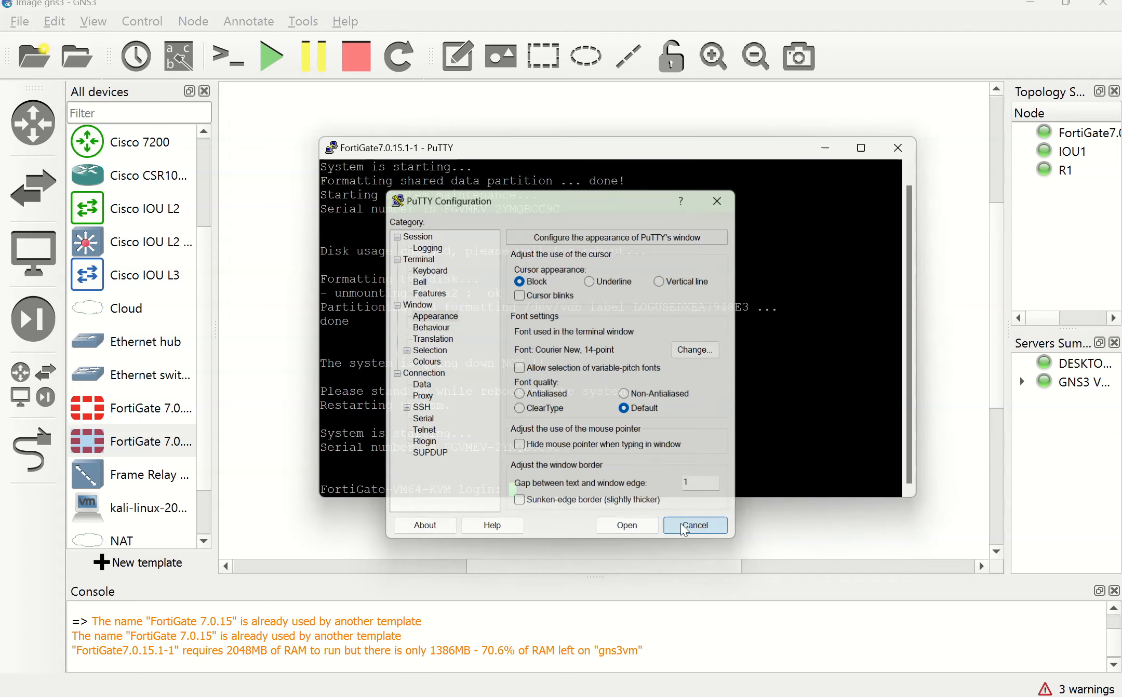
key("Return")
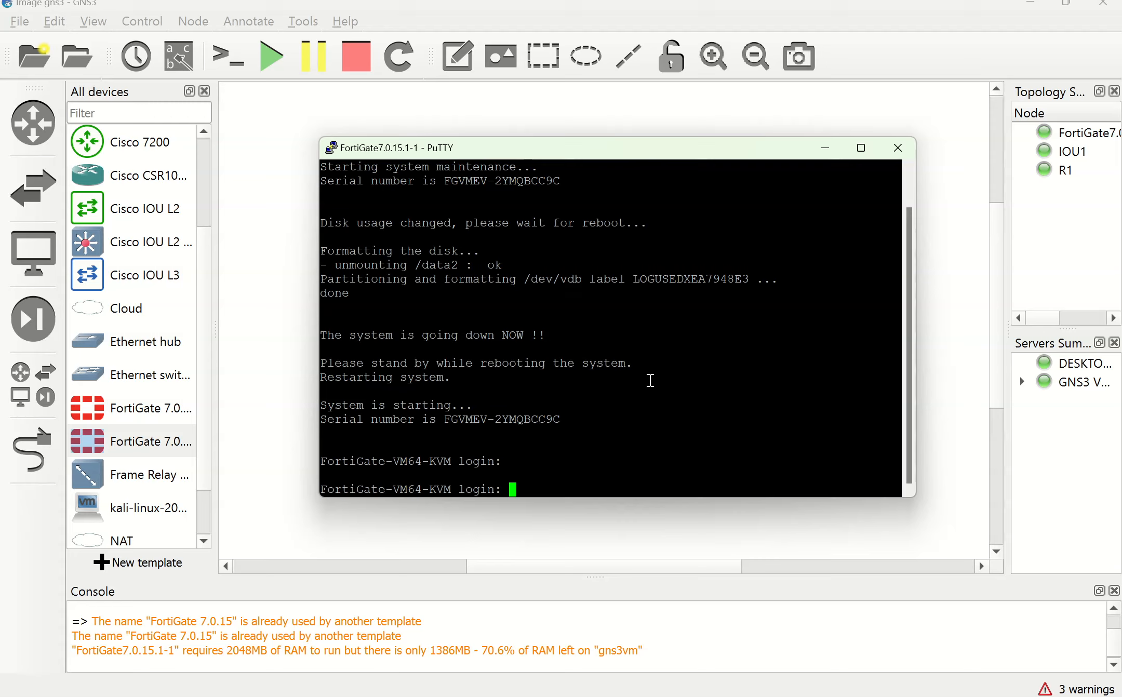
Step: Log in to the FortiGate as admin and complete the forced password change
type("admin")
key("Return")
key("Return")
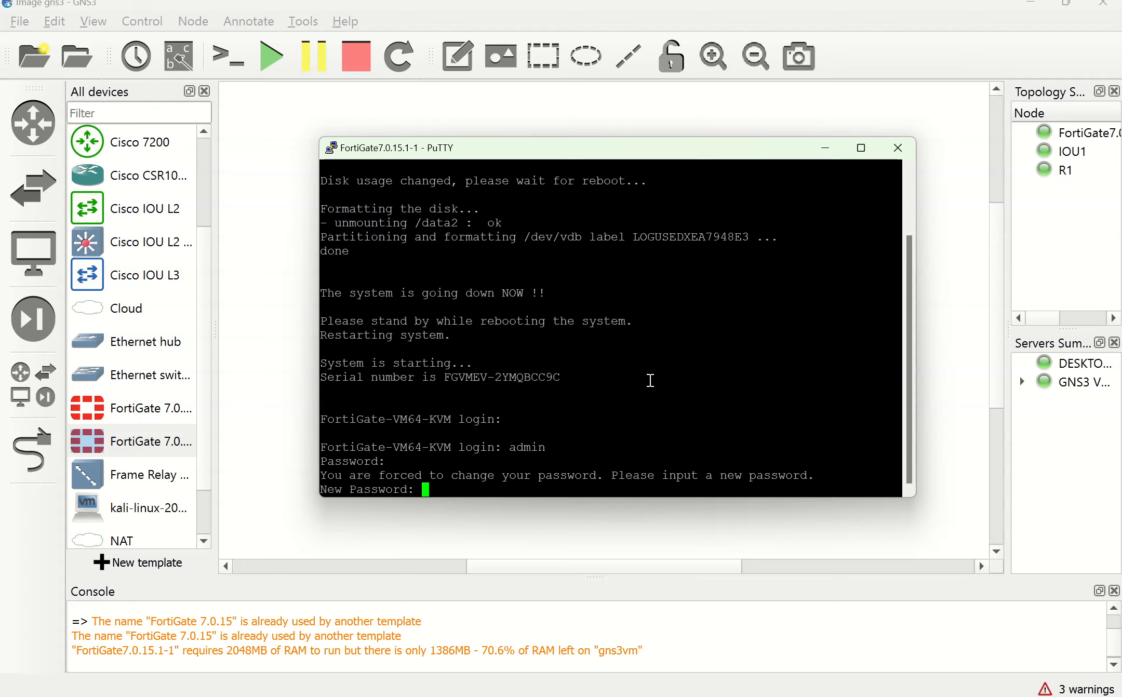
key("Return")
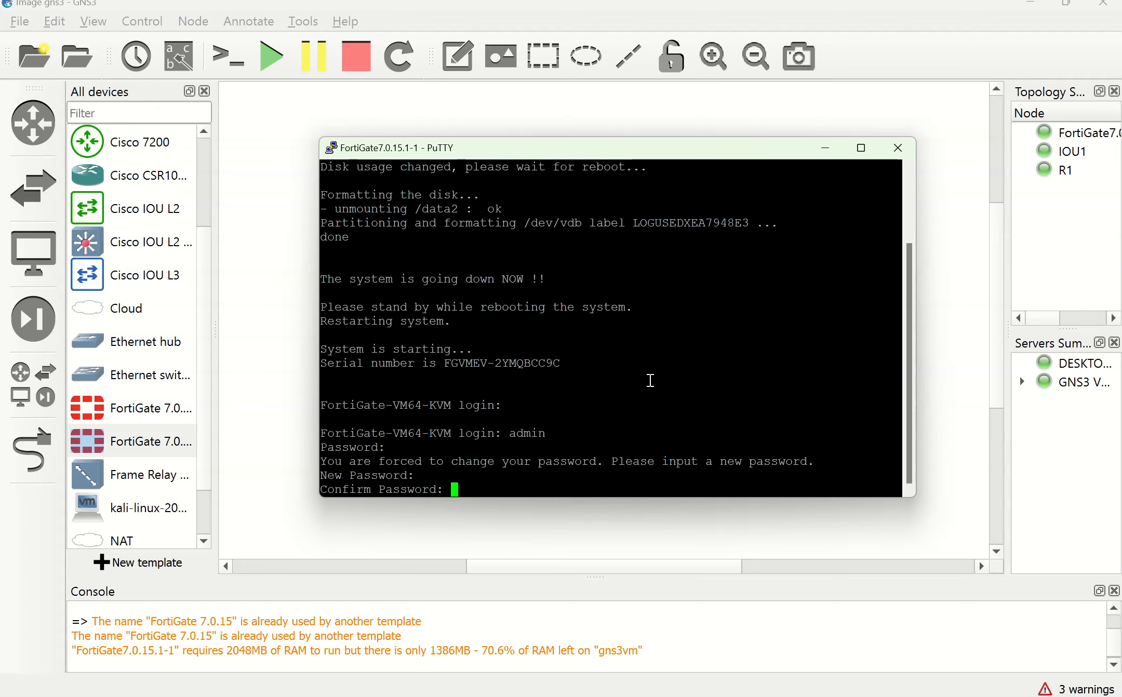
key("Return")
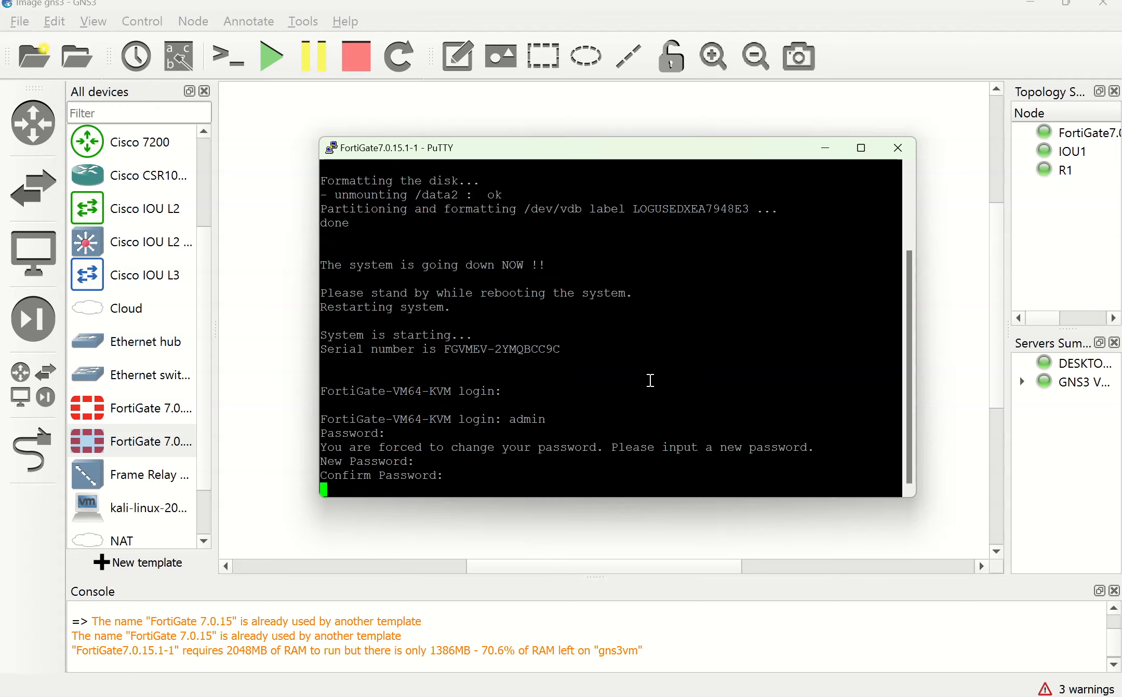
Step: Print a couple of empty prompts and start typing 'get system interface'
key("Return")
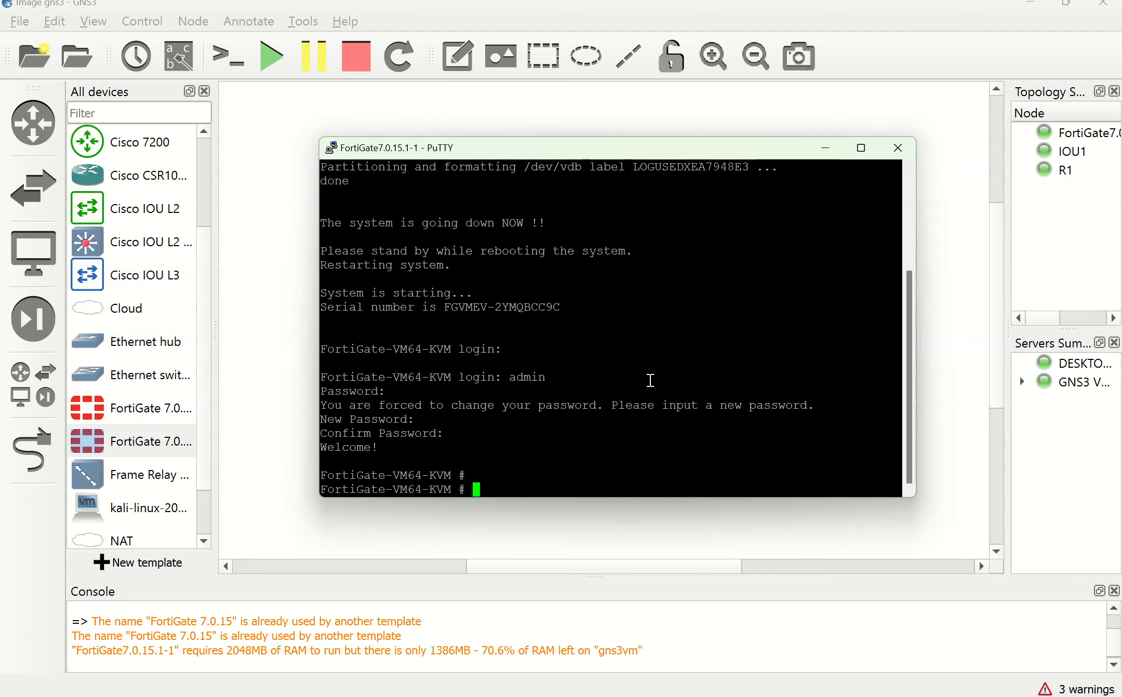
key("Return")
type("g")
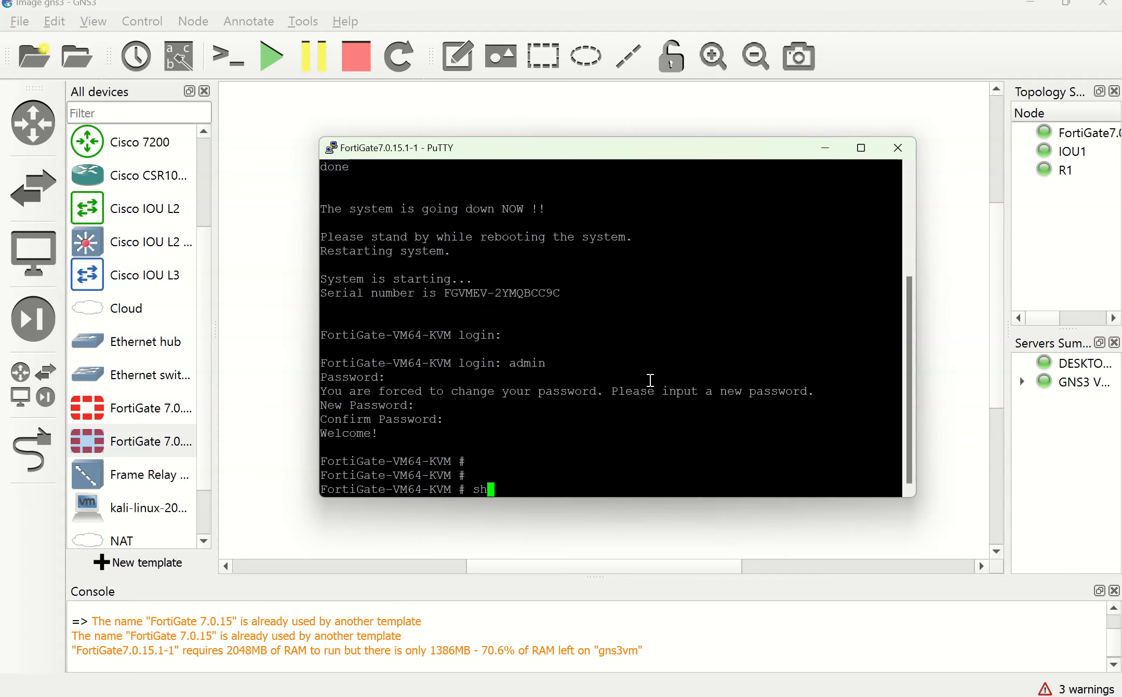
type("et system interface py")
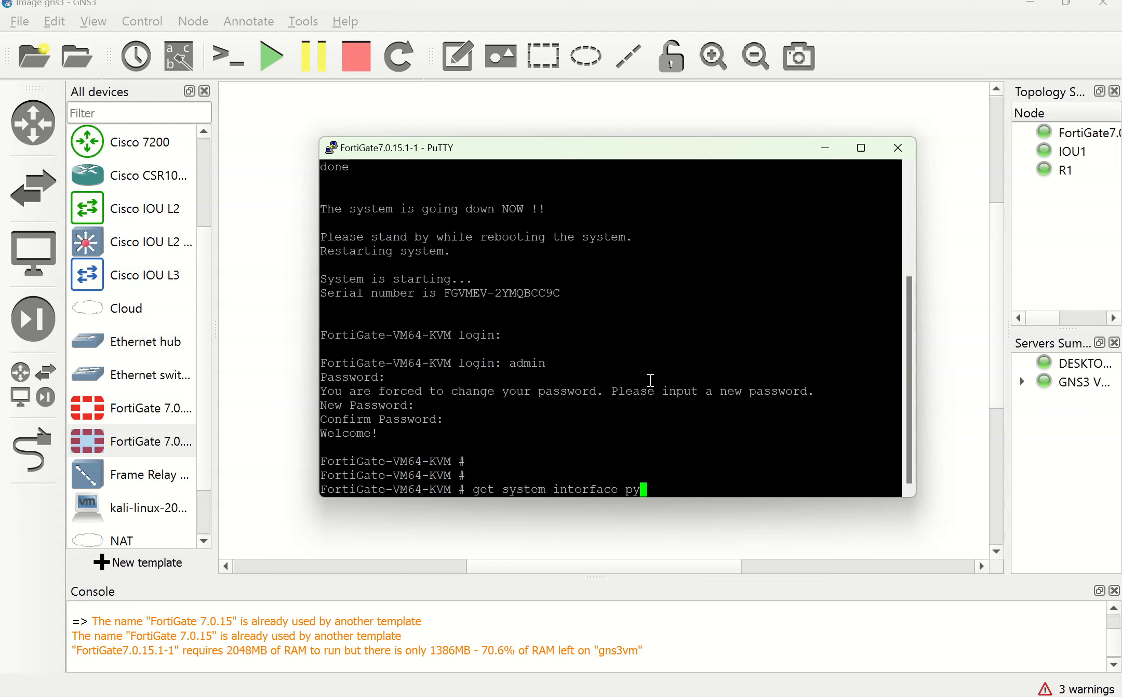
Step: Correct and run 'get system interface physical', paging through the full output
key("BackSpace")
type("y")
key("BackSpace")
key("BackSpace")
type("physical")
key("Return")
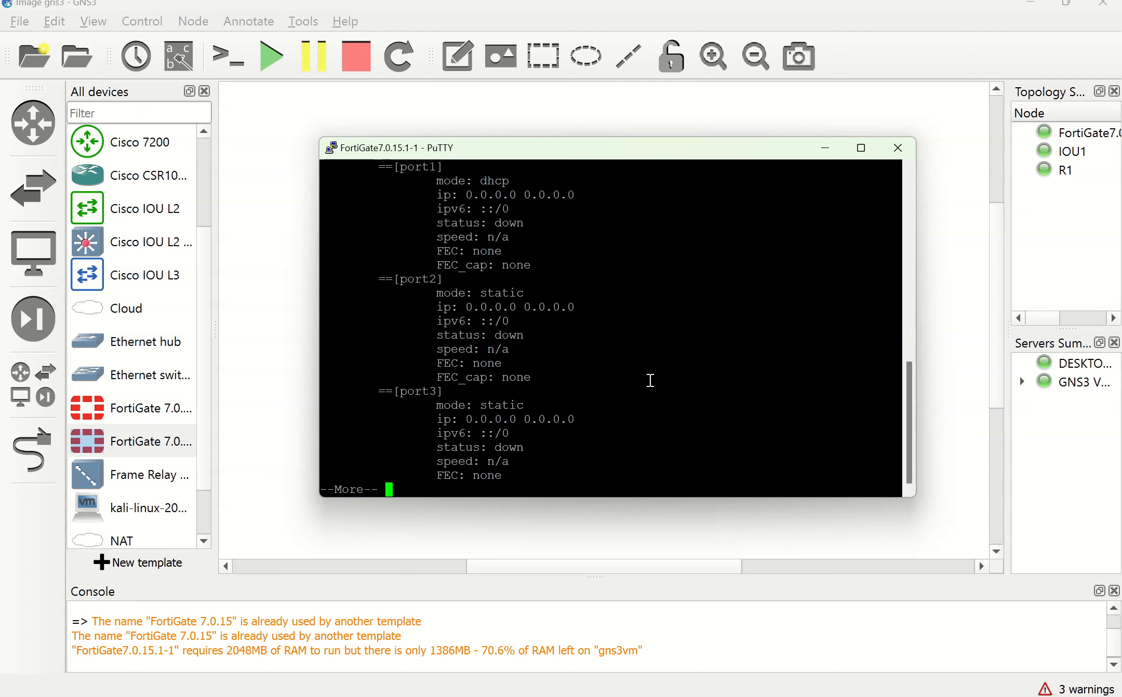
key("Return")
key("Return")
key("Return")
key("Return")
key("Return")
key("Return")
key("Return")
key("Return")
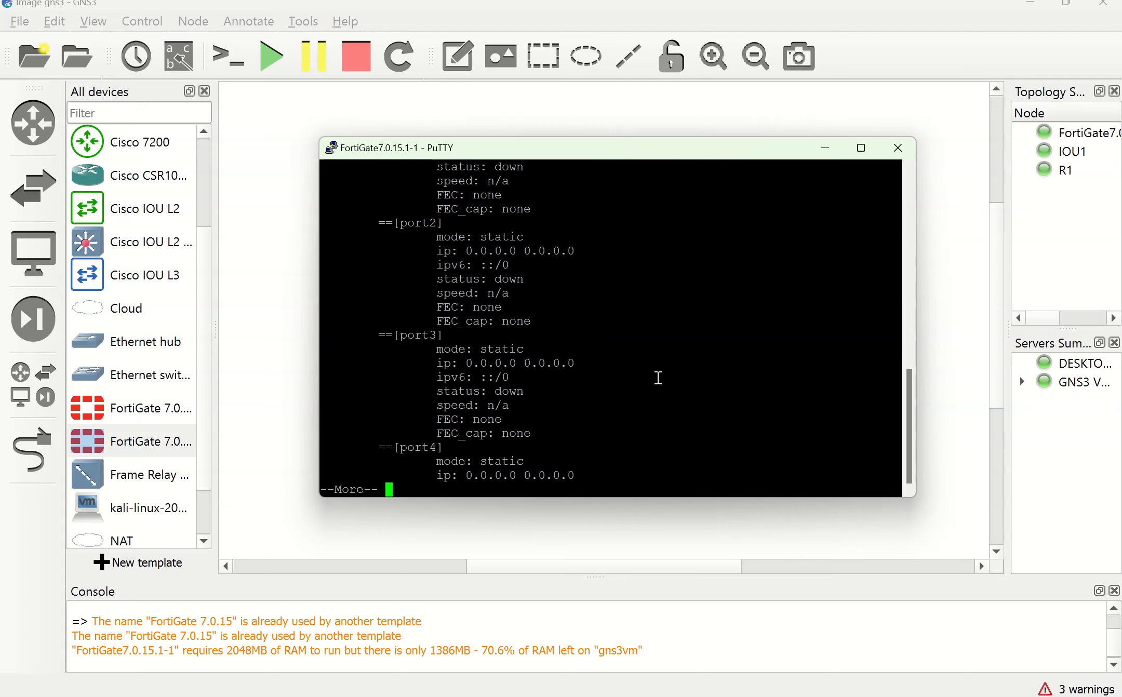
key("Return")
key("Return")
key("Return")
key("Return")
key("Return")
key("Return")
key("Return")
key("Return")
key("Return")
key("Return")
key("Return")
key("Return")
key("Return")
key("Return")
key("Return")
key("Return")
key("Return")
key("Return")
key("Return")
key("Return")
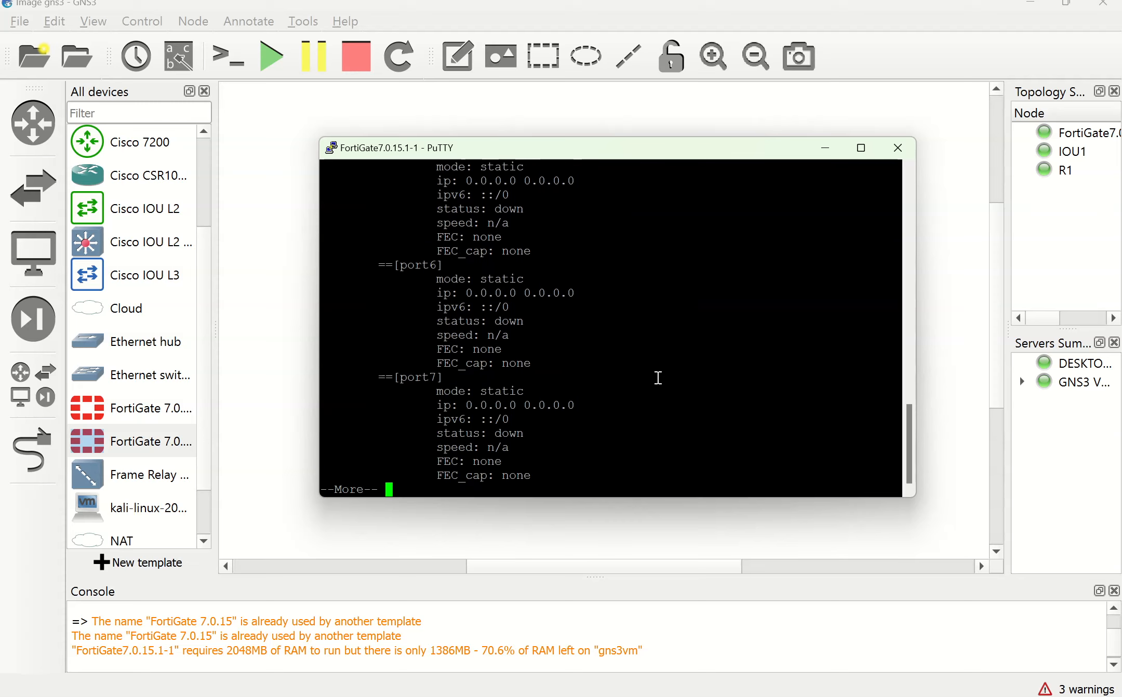
key("Return")
key("Return")
key("Return")
key("Return")
key("Return")
key("Return")
key("Return")
key("Return")
key("Return")
key("Return")
key("Return")
key("Return")
key("Return")
key("Return")
key("Return")
key("Return")
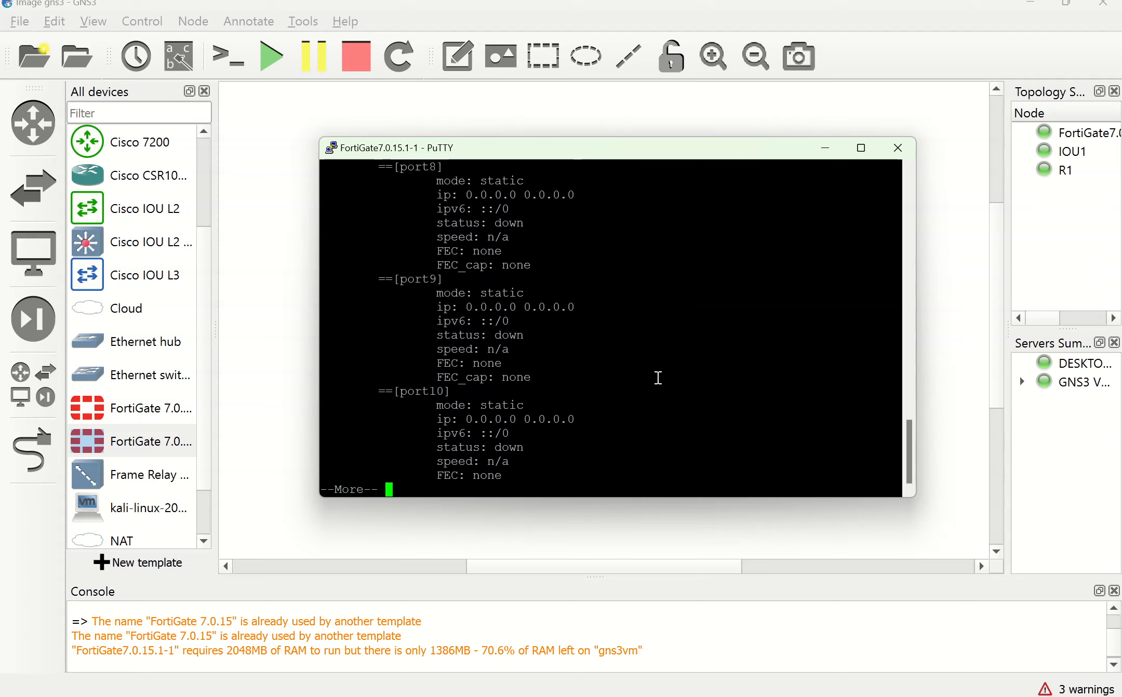
Step: Scroll back through the port1–port10 listing, highlighting port1's IP address line
scroll(657, 377, "up", 8)
scroll(658, 378, "up", 2)
scroll(658, 378, "down", 2)
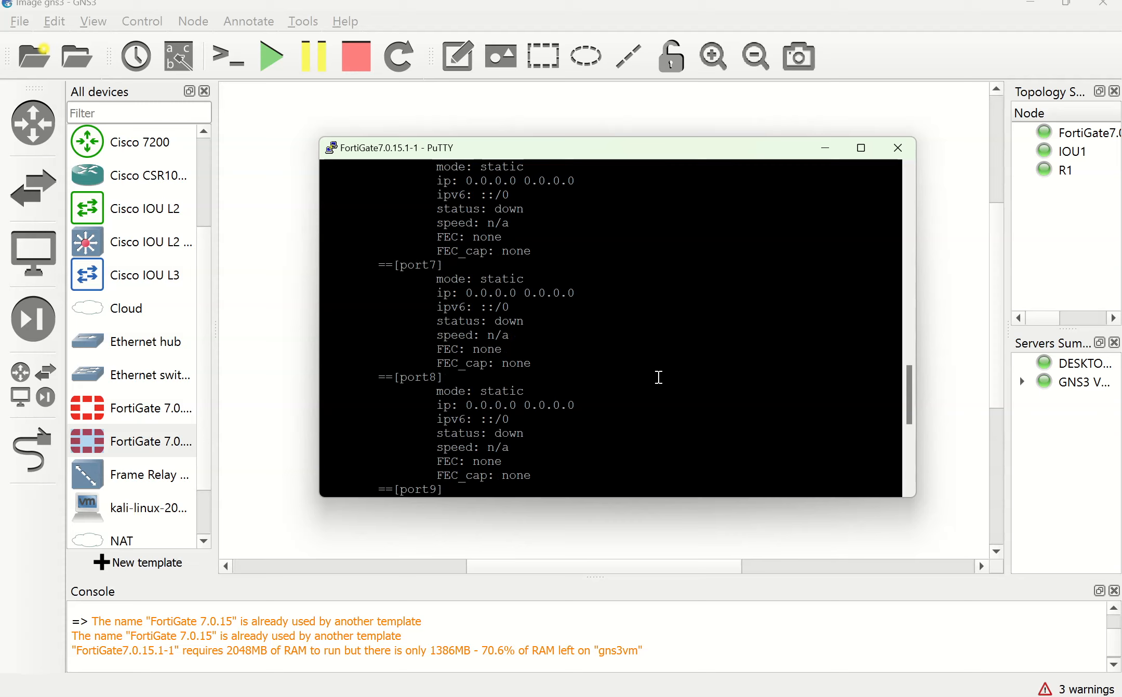
scroll(658, 377, "down", 8)
scroll(658, 378, "up", 20)
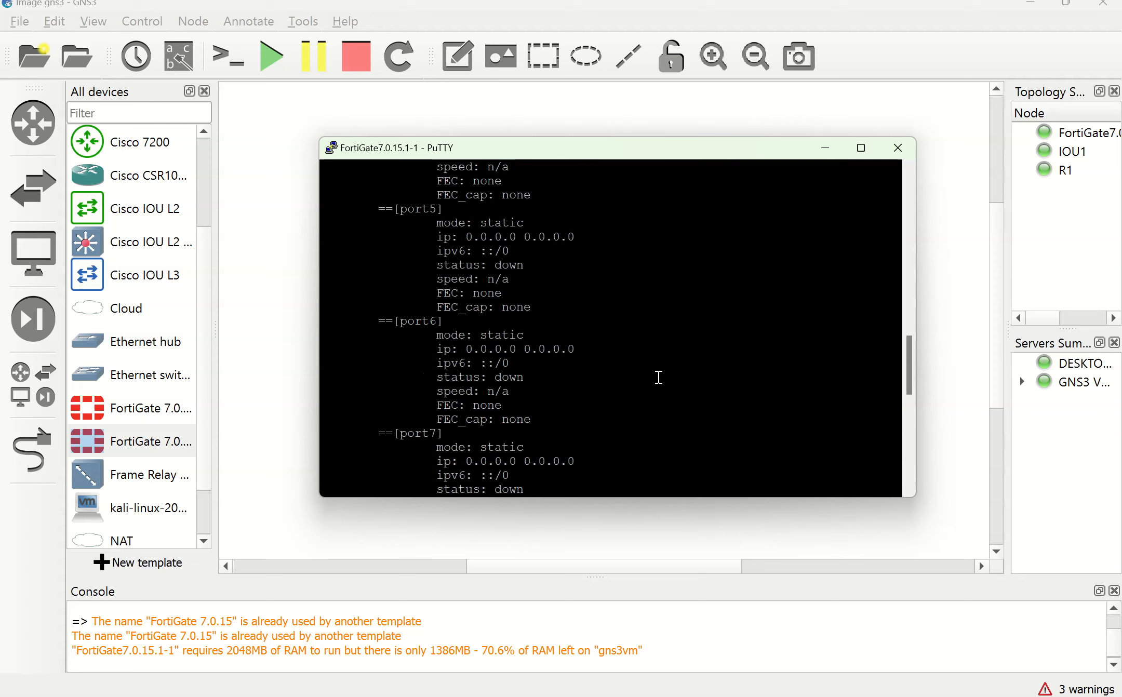
scroll(658, 378, "down", 2)
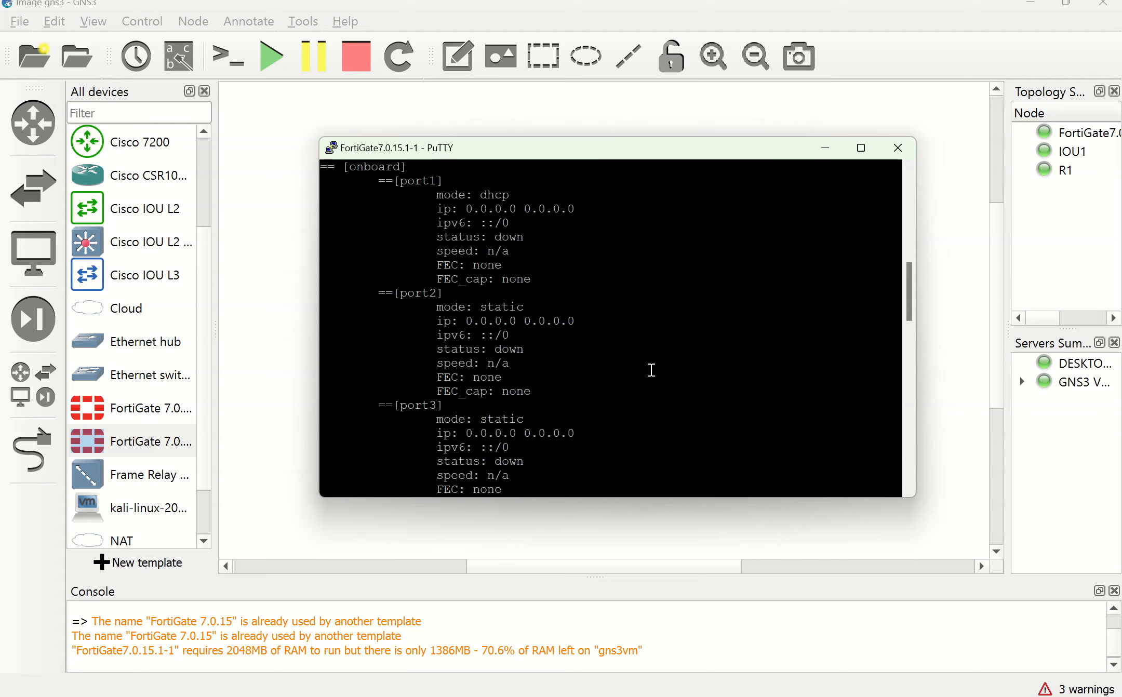
scroll(644, 369, "up", 4)
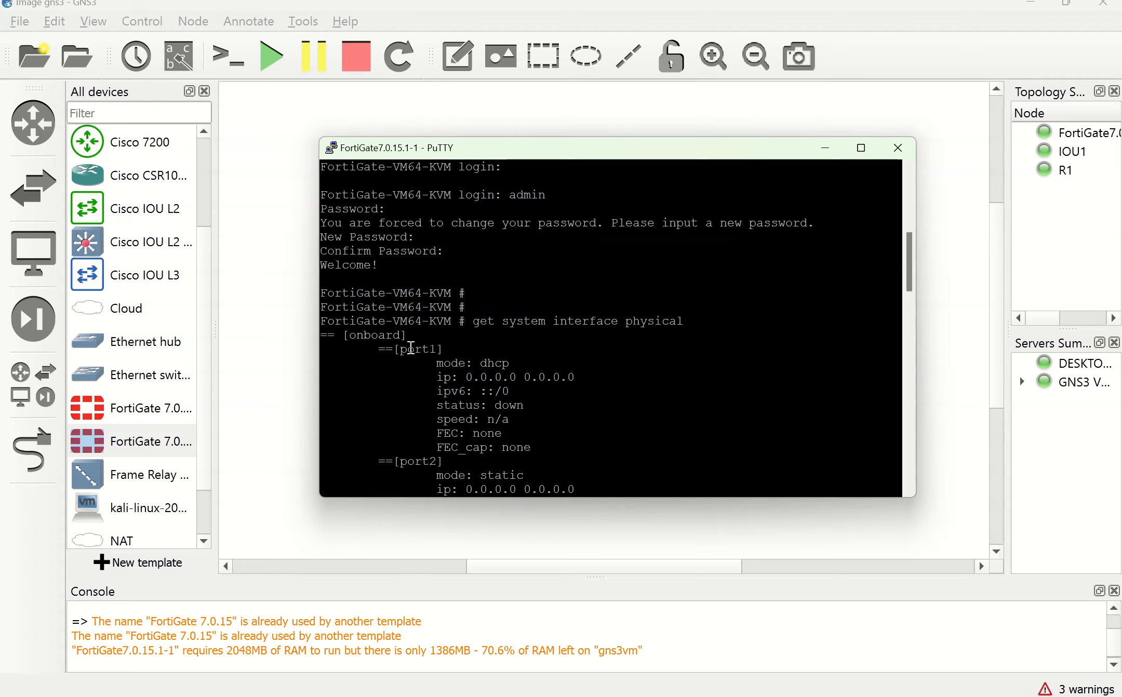
scroll(410, 451, "down", 15)
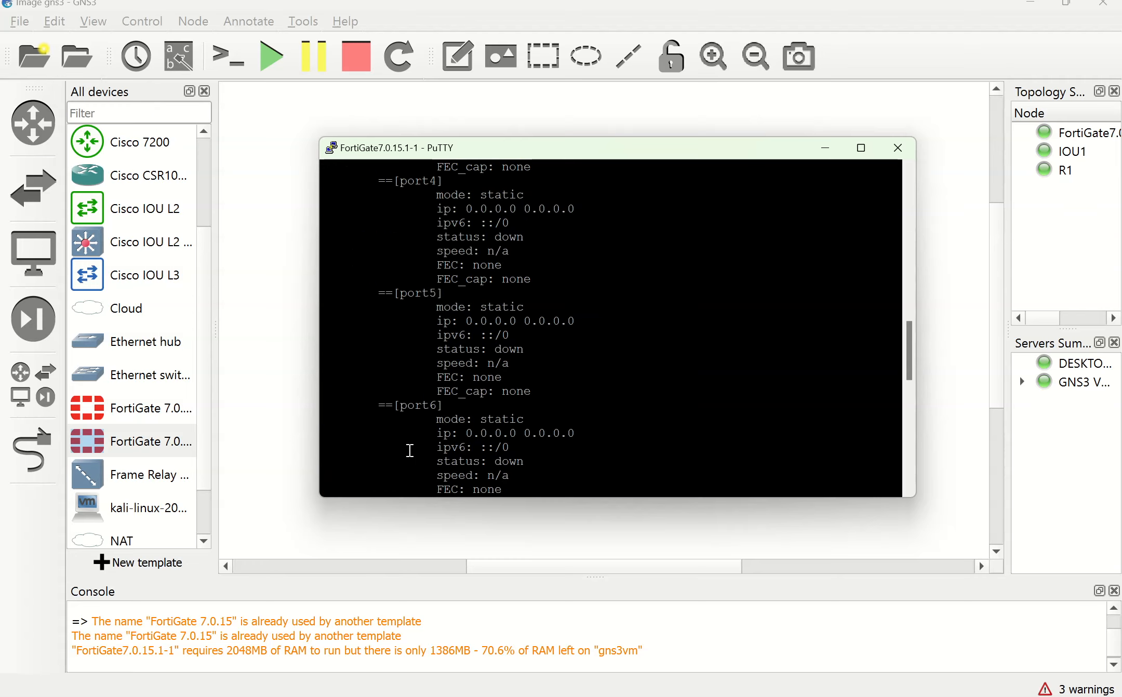
scroll(409, 447, "down", 1)
scroll(410, 447, "up", 1)
scroll(410, 447, "down", 8)
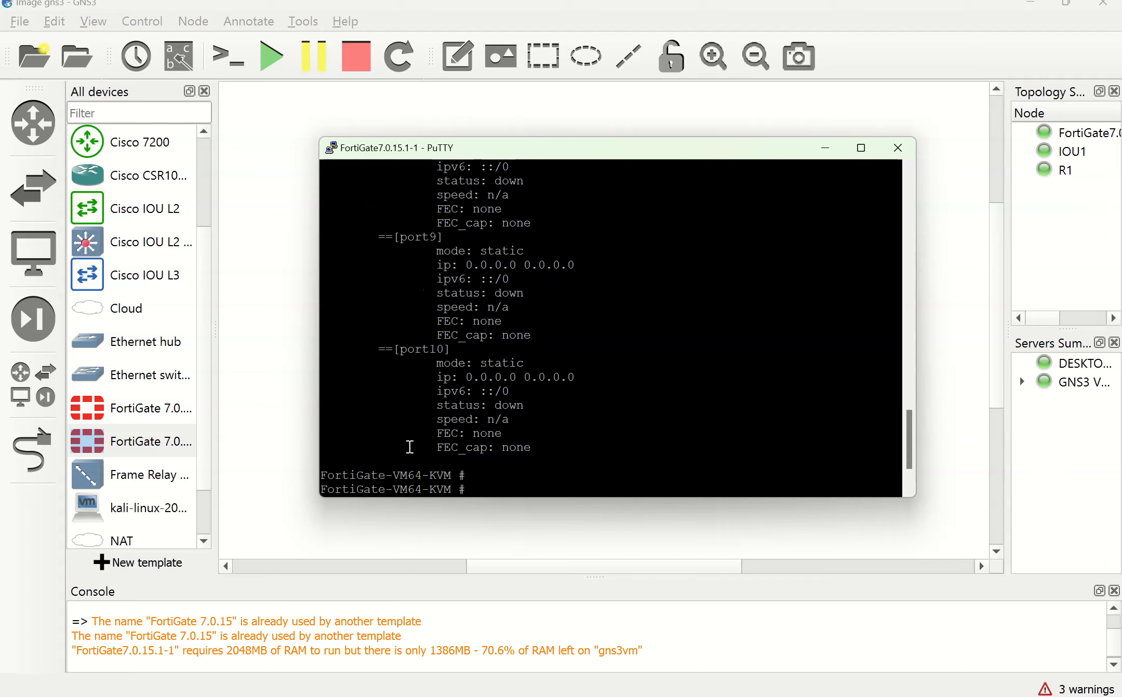
scroll(410, 444, "up", 20)
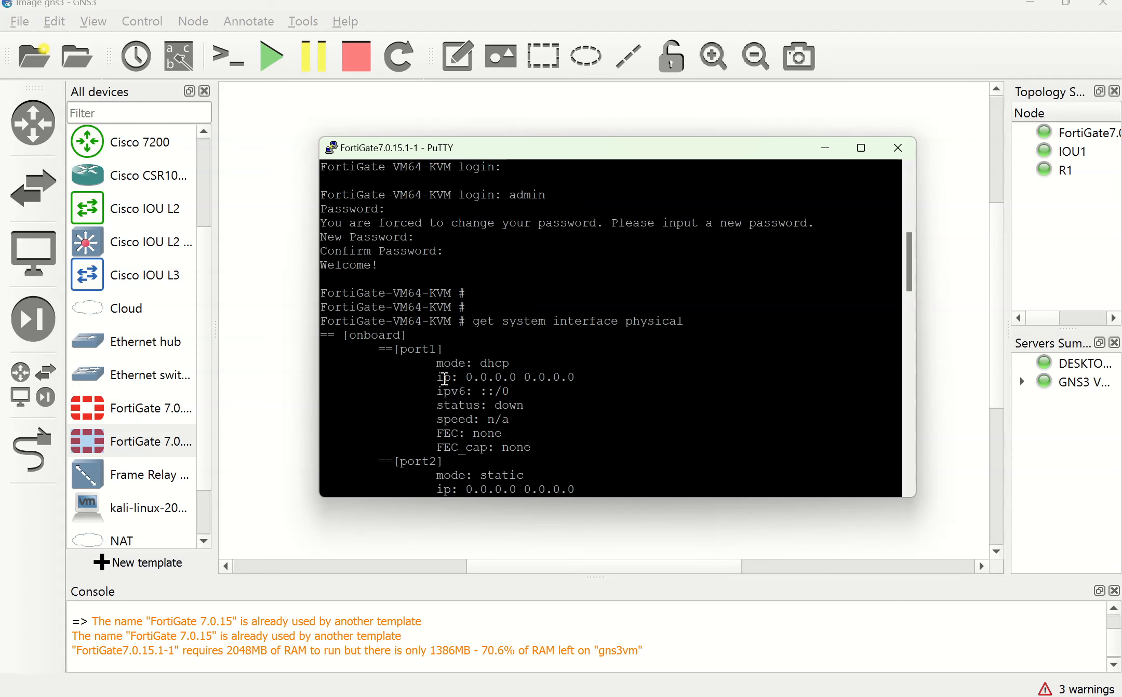
left_click_drag(428, 379, 579, 377)
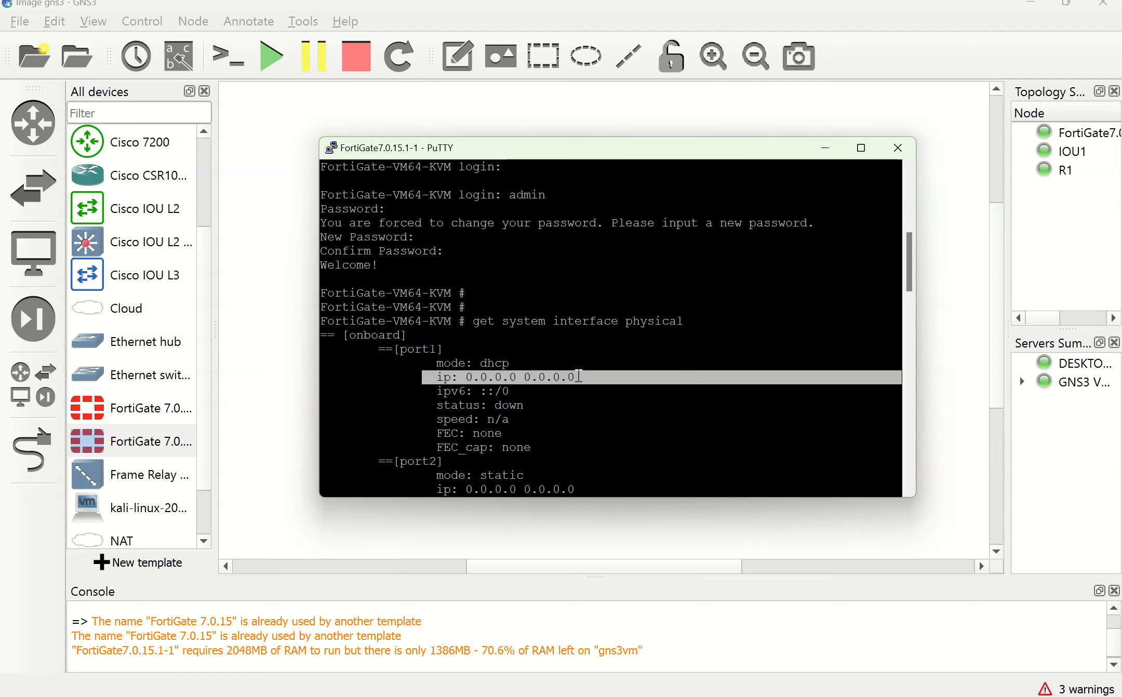
left_click(448, 392)
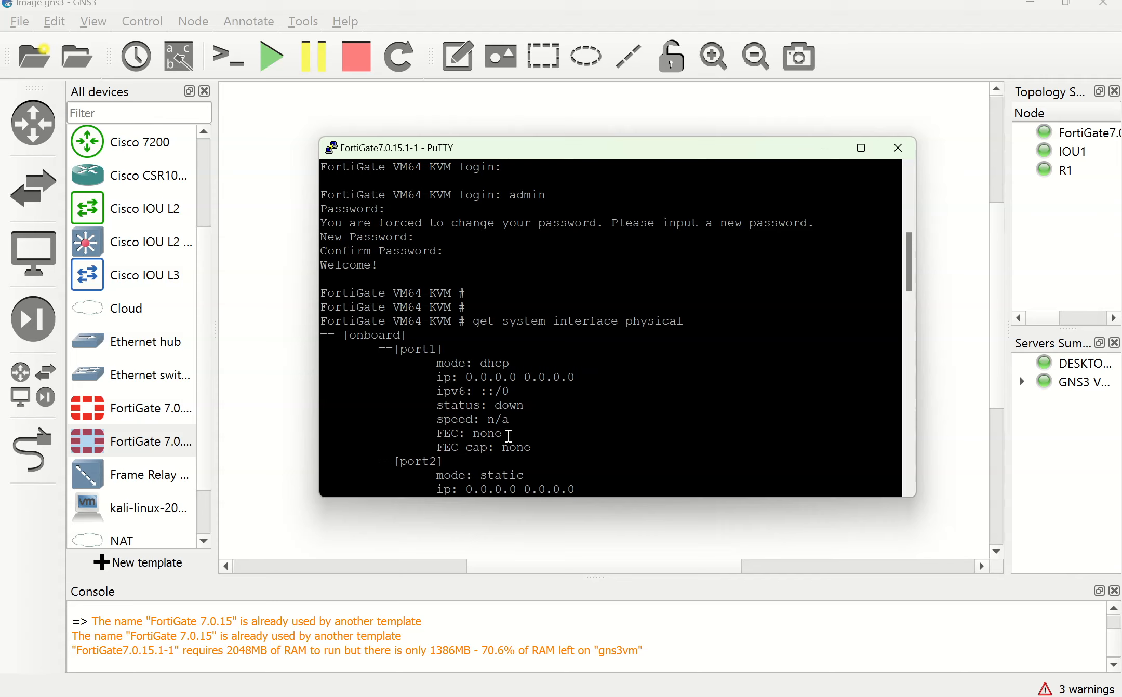
scroll(500, 444, "down", 4)
scroll(499, 442, "up", 4)
scroll(499, 443, "up", 4)
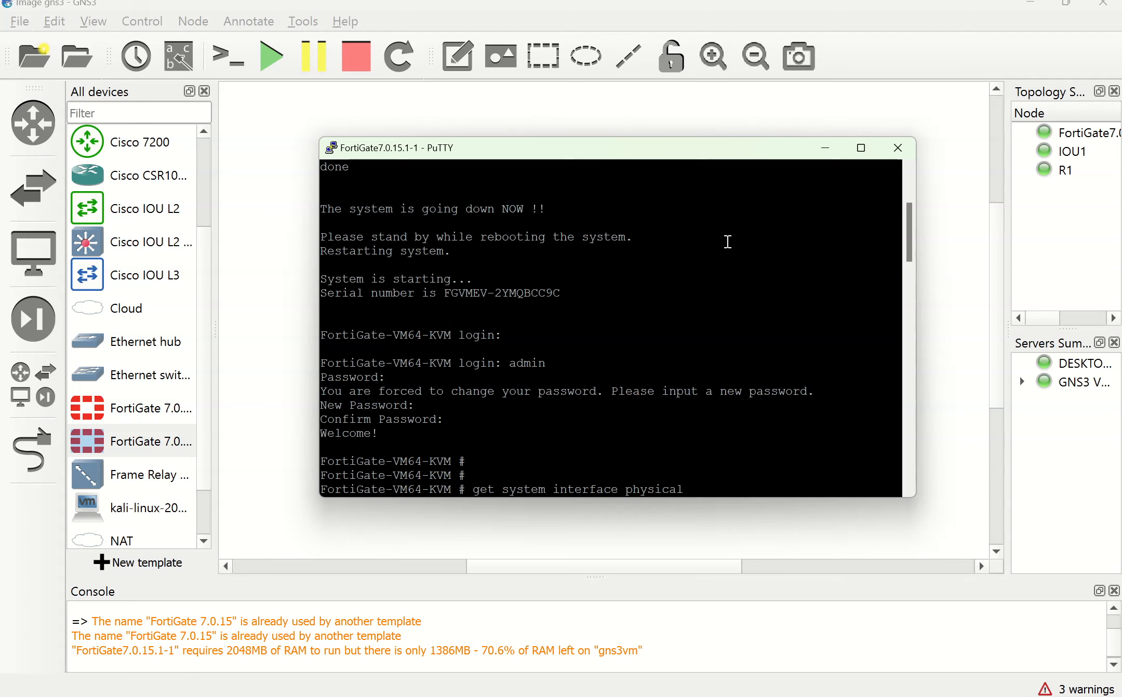
Step: Hide PuTTY, abandon a Cloud placement at the server prompt, and shift the FortiGate node down-left
left_click(829, 151)
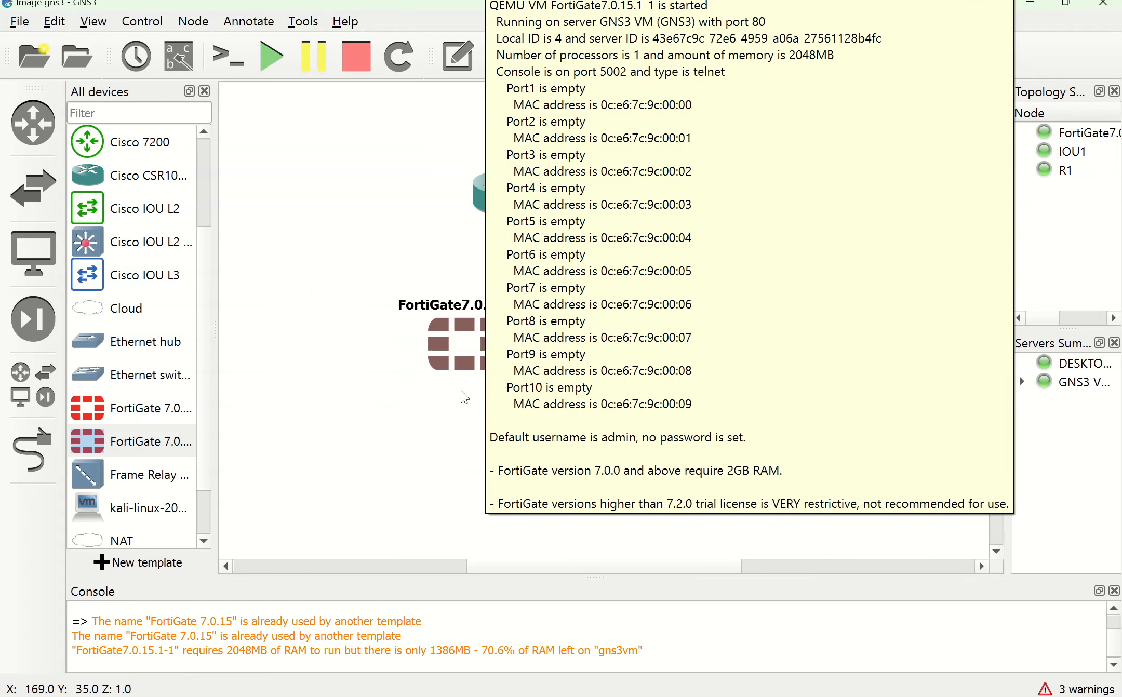
left_click(126, 313)
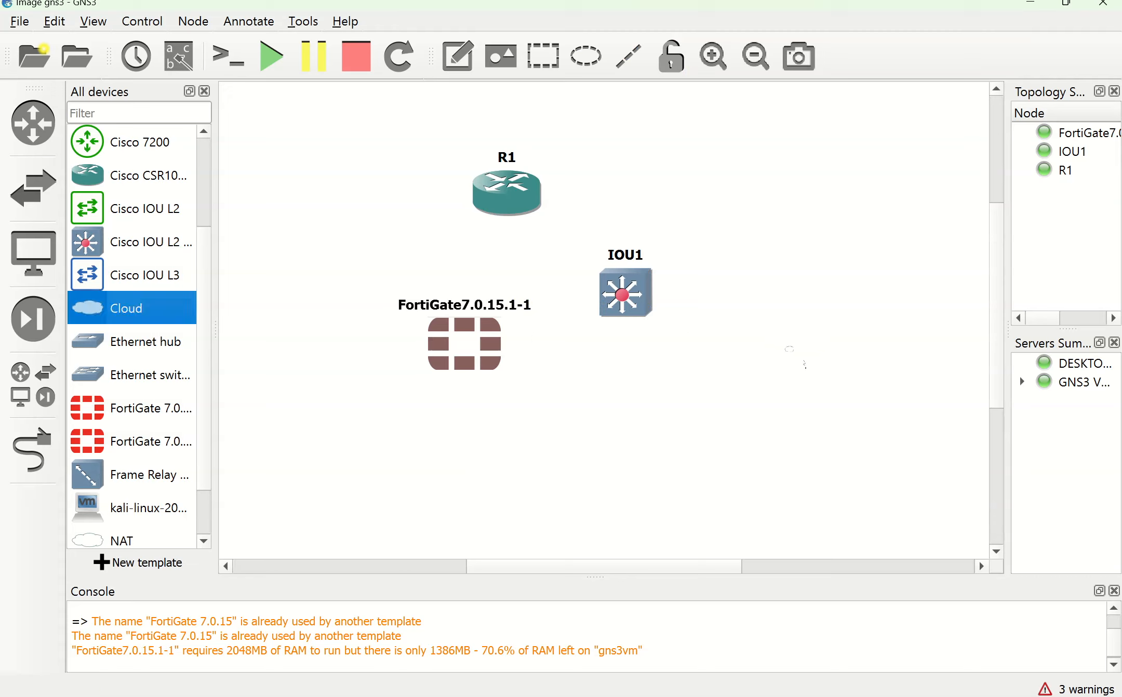
left_click_drag(784, 322, 785, 323)
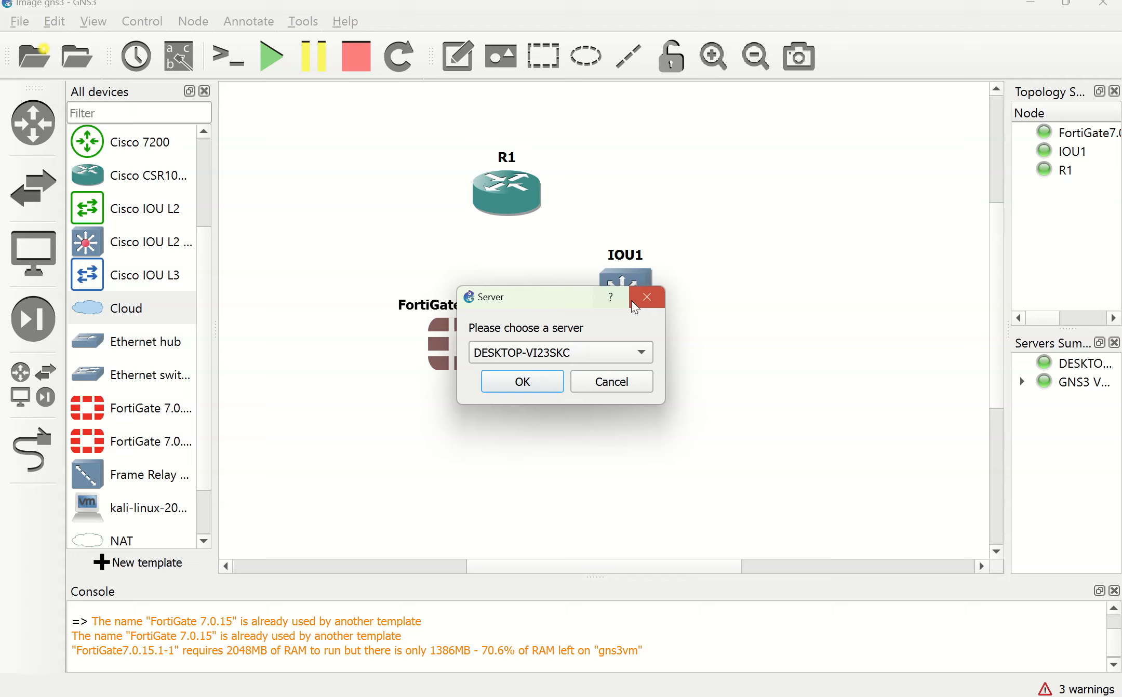
left_click(649, 300)
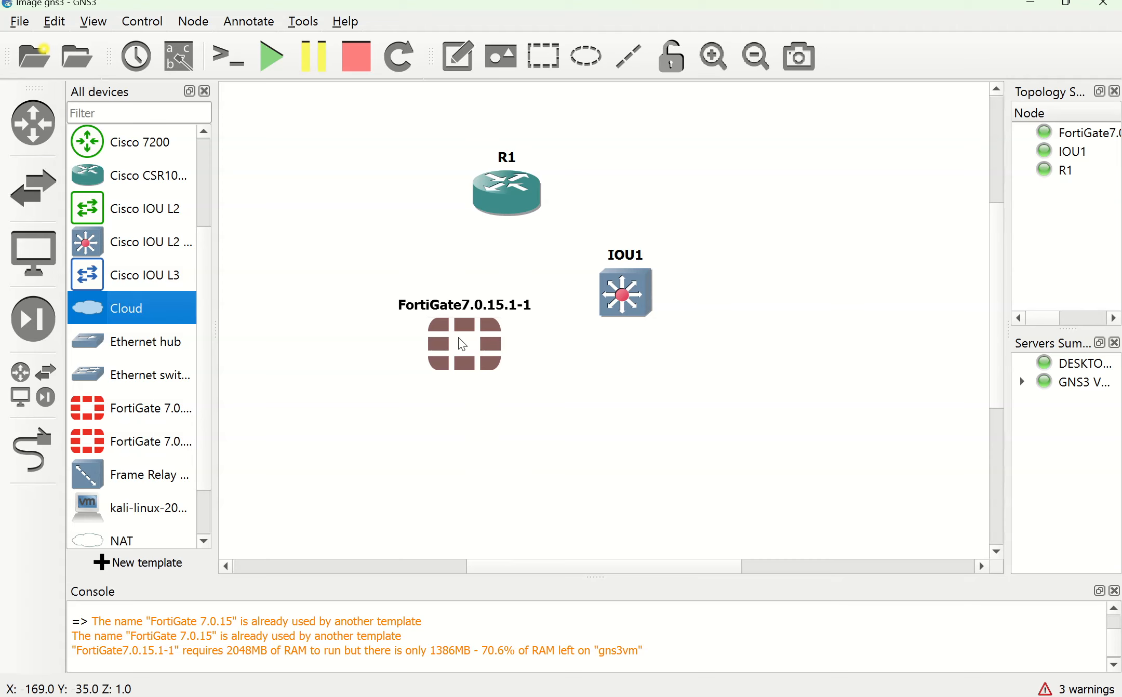
mouse_move(461, 341)
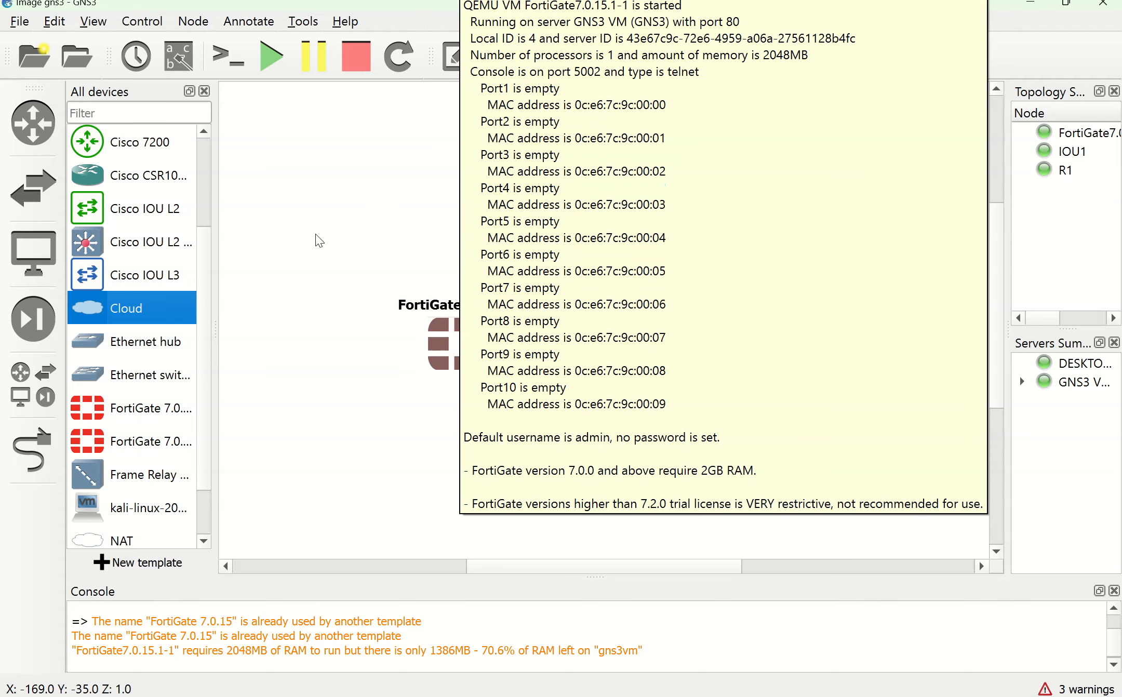
left_click_drag(462, 342, 433, 364)
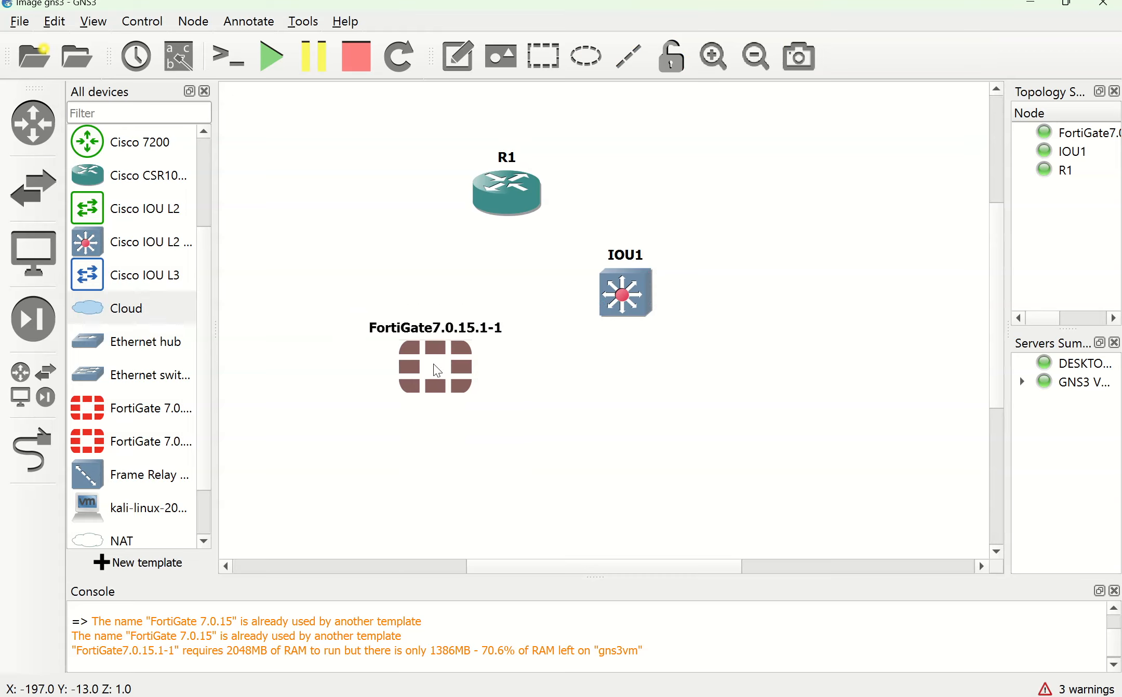